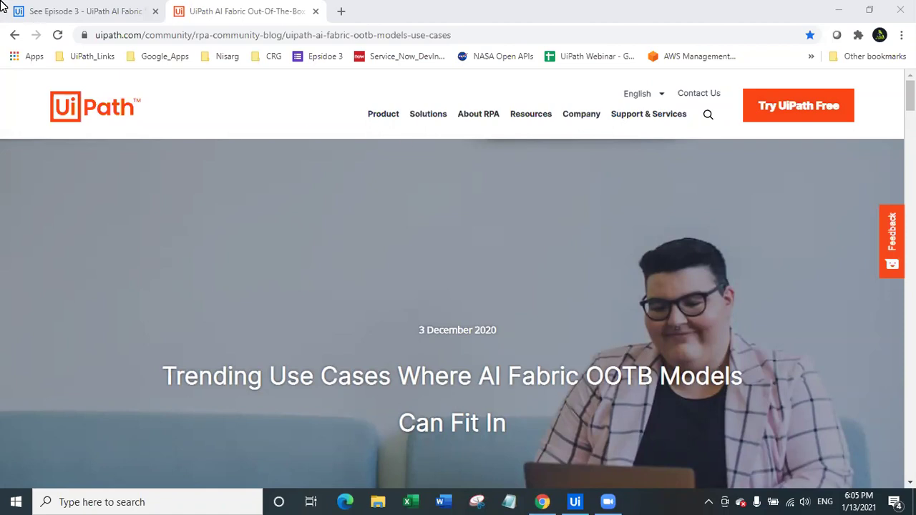
# Step: View the Episode 3 Sentiment Analysis Model event title and the blog article on trending AI Fabric OOTB model use cases
pyautogui.click(71, 8)
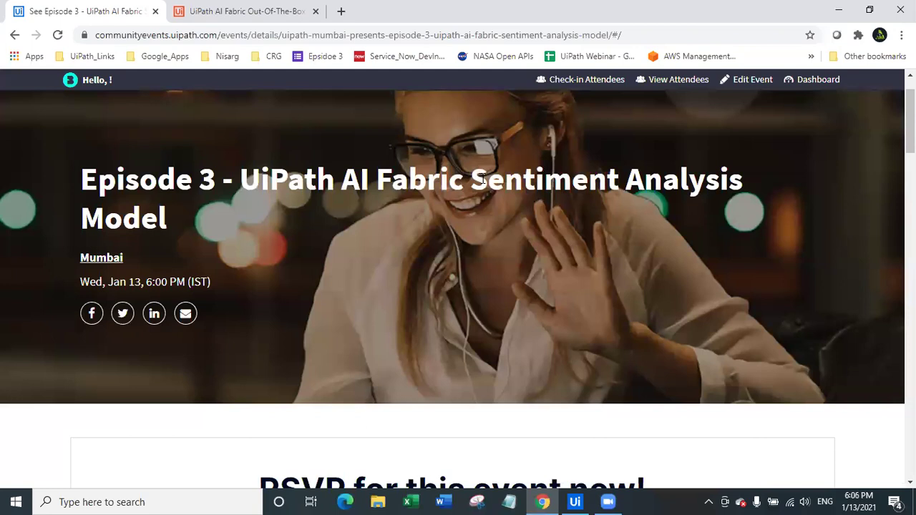
pyautogui.moveTo(471, 179); pyautogui.dragTo(220, 223)
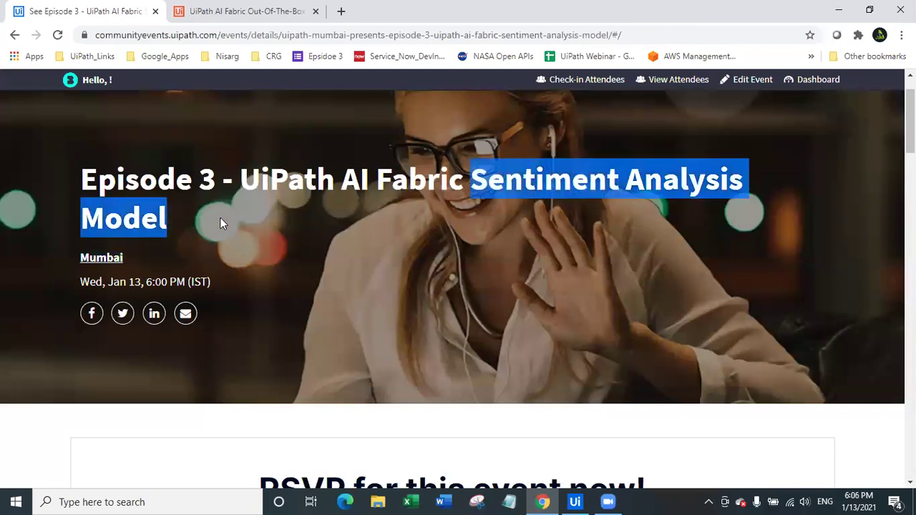
pyautogui.click(236, 10)
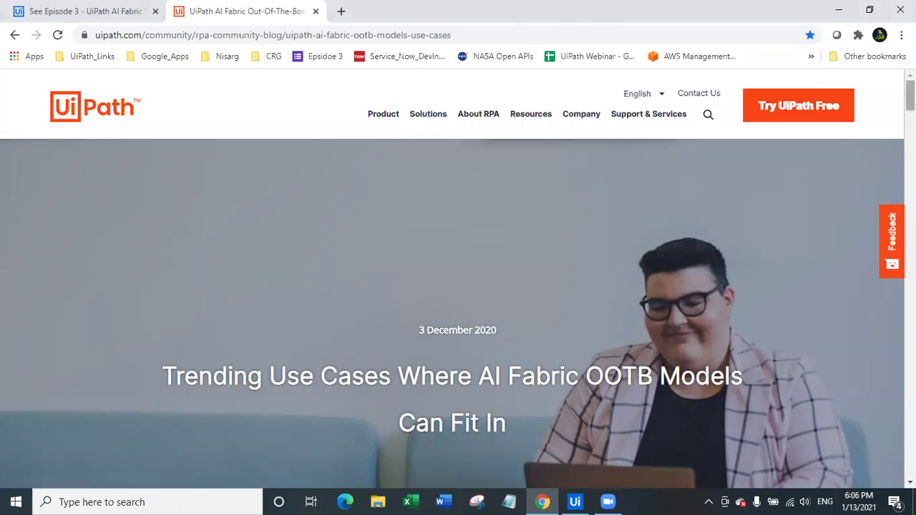
pyautogui.scroll(-1, 452, 286)
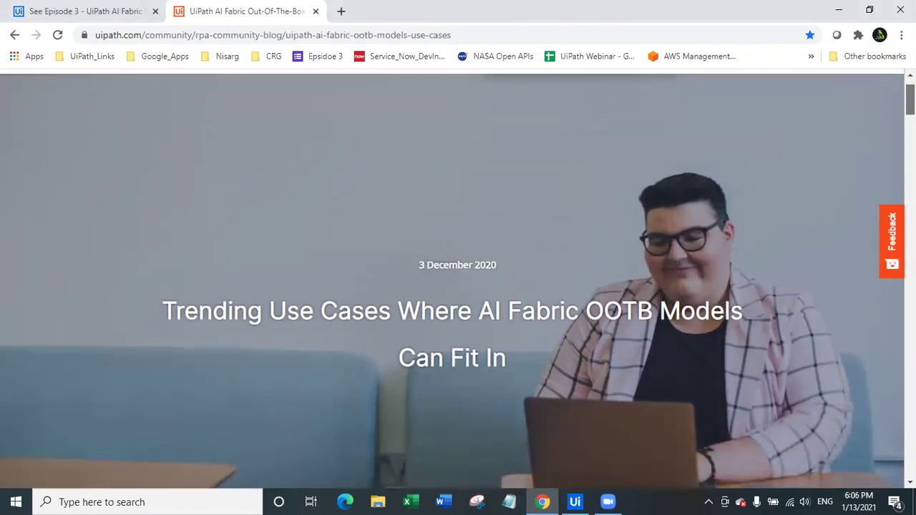
pyautogui.scroll(-1, 453, 279)
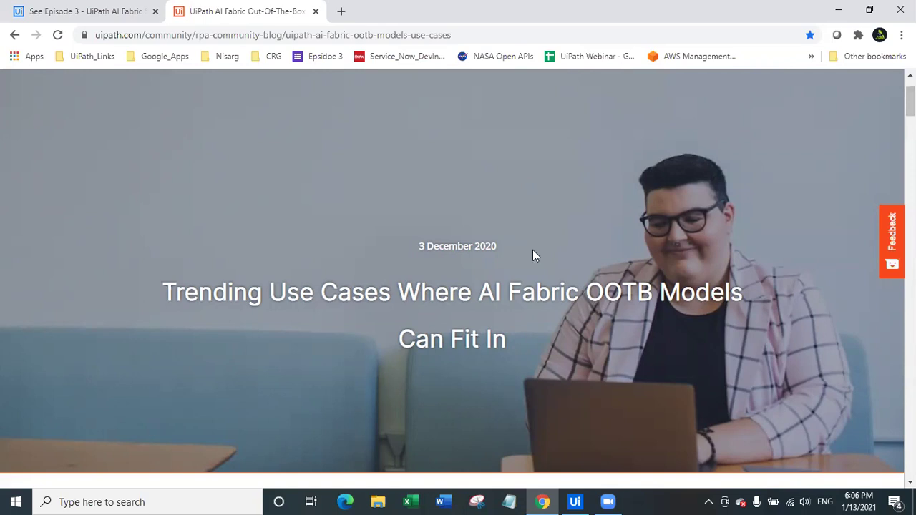
# Step: Open the UiPath Automation Cloud portal at cloud.uipath.com in a new browser tab
pyautogui.click(343, 13)
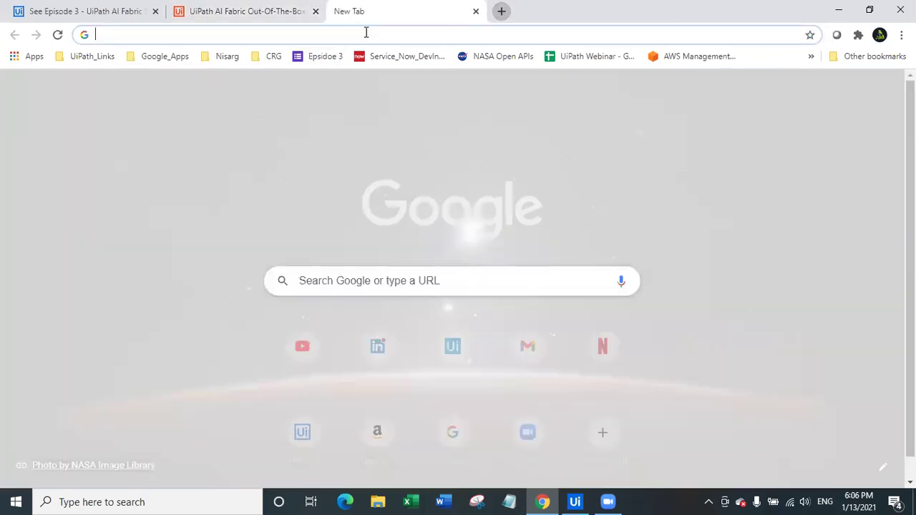
pyautogui.write('cloud.uipath.com')
pyautogui.press('Return')
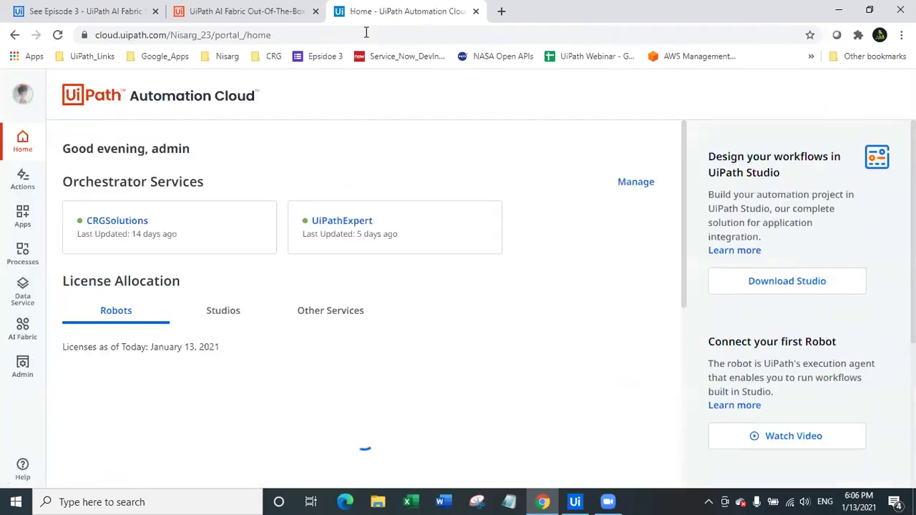
# Step: Check the licenses and organization settings in the administration area, and open the AI Fabric service of the UiPathExpert tenant
pyautogui.click(25, 256)
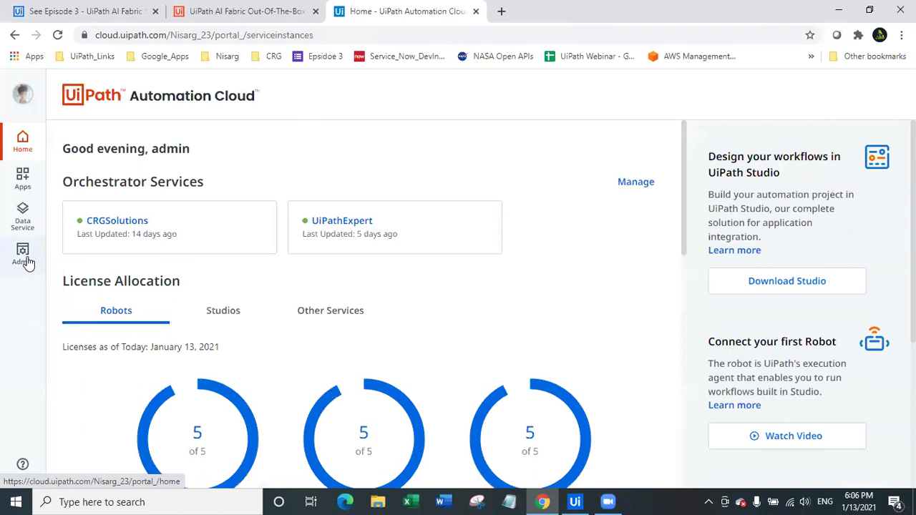
pyautogui.click(122, 204)
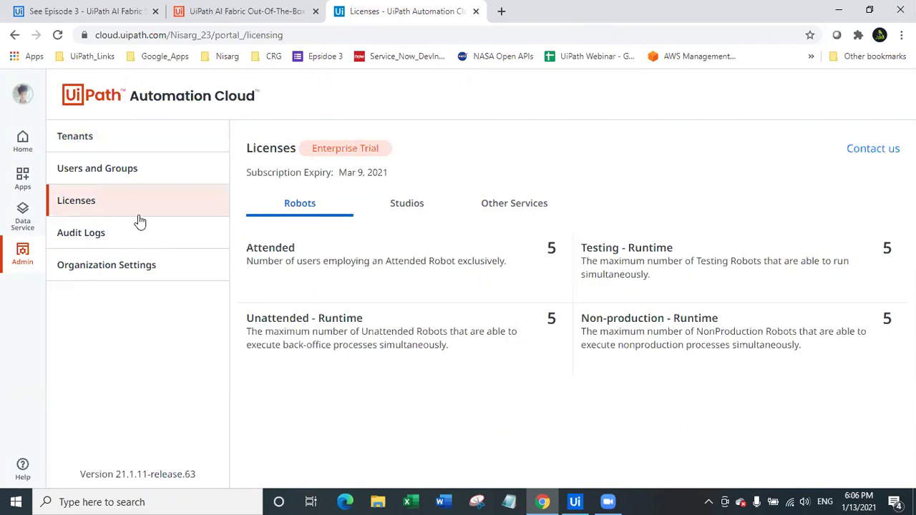
pyautogui.click(124, 263)
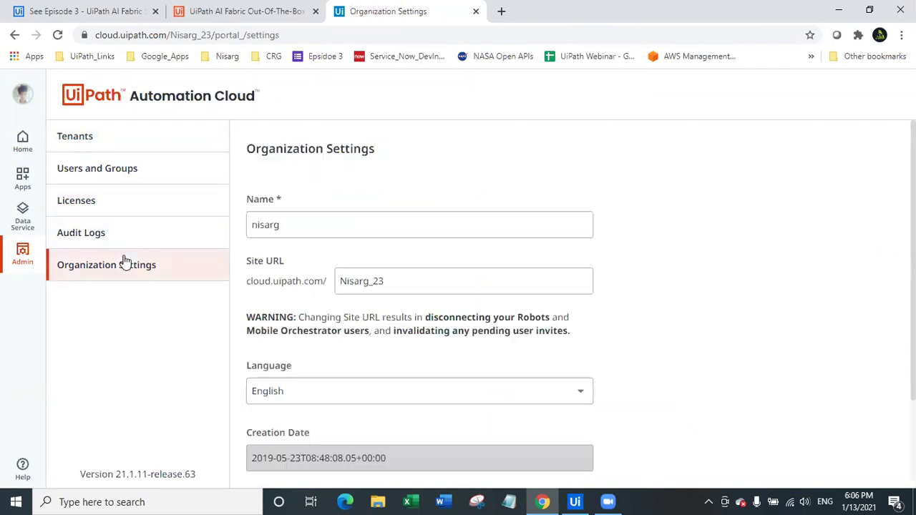
pyautogui.click(128, 133)
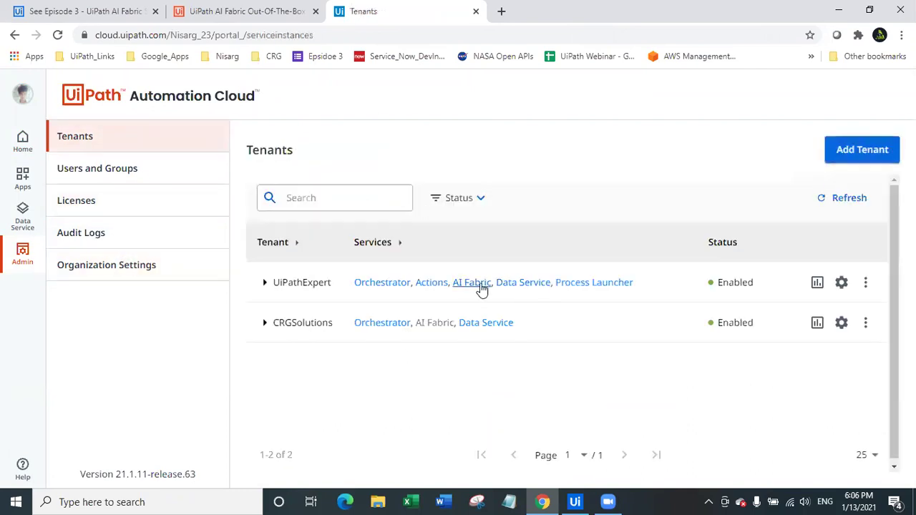
pyautogui.click(479, 285)
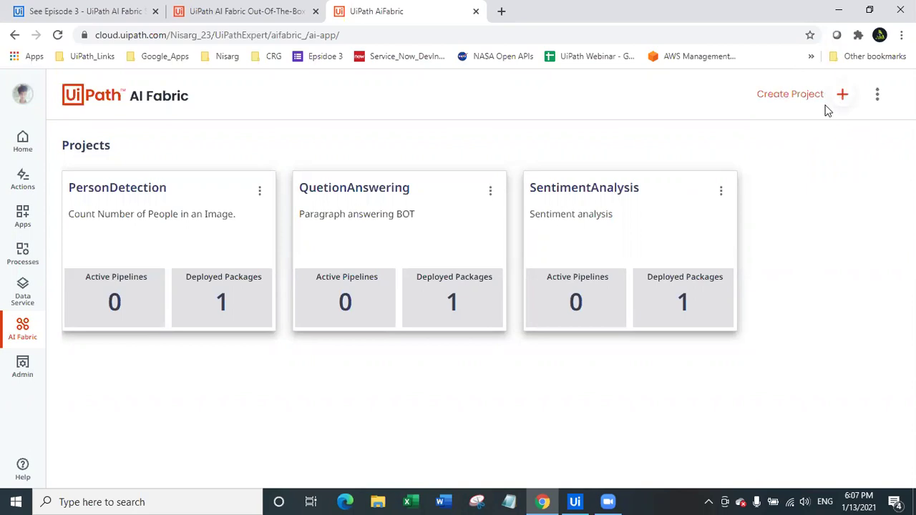
# Step: Create a new AI Fabric project named Sentiments with the description "Sentiments prediction"
pyautogui.click(844, 96)
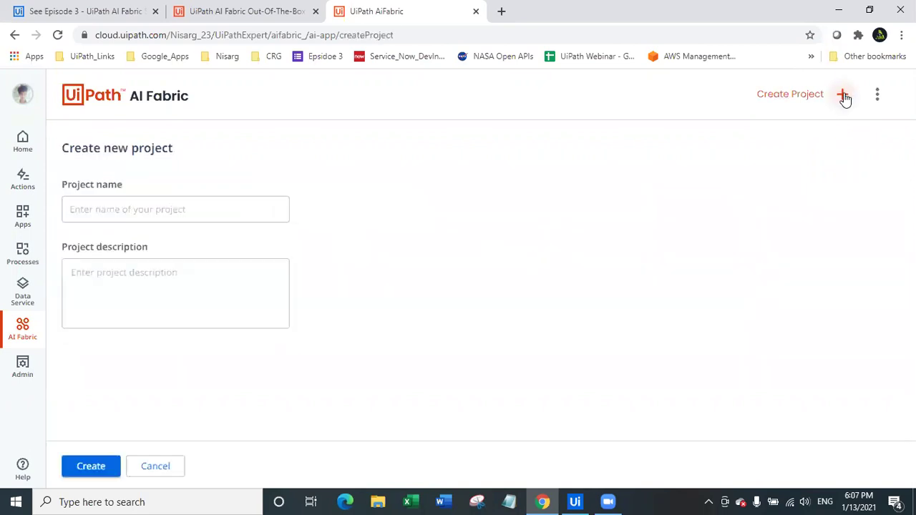
pyautogui.click(221, 196)
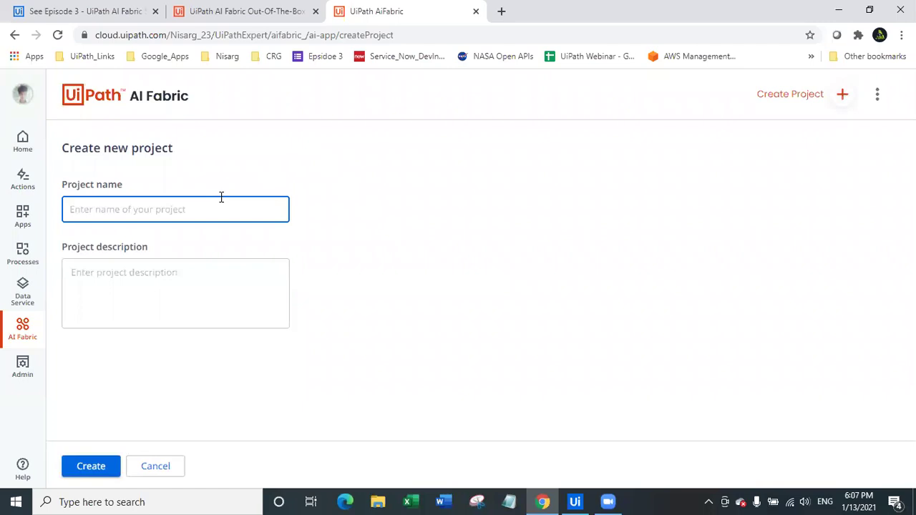
pyautogui.write('Sentiments')
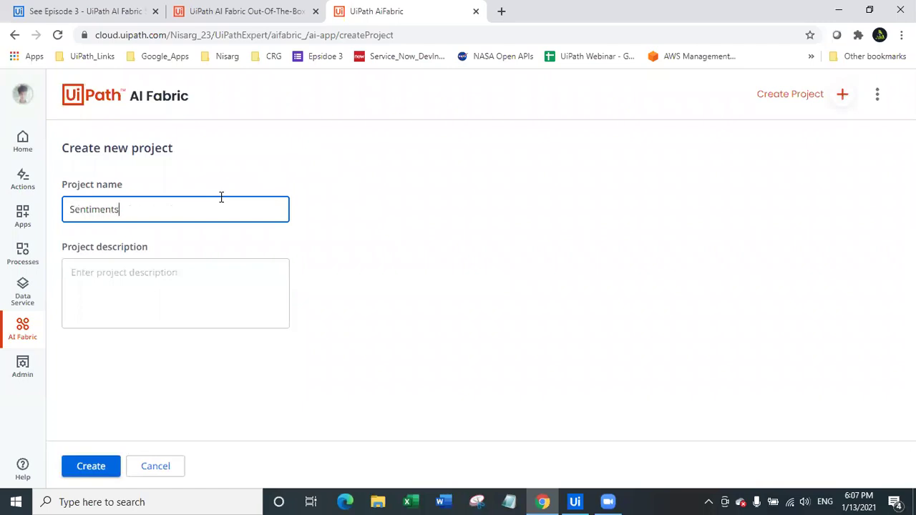
pyautogui.click(100, 322)
pyautogui.write('Sentiments prediction')
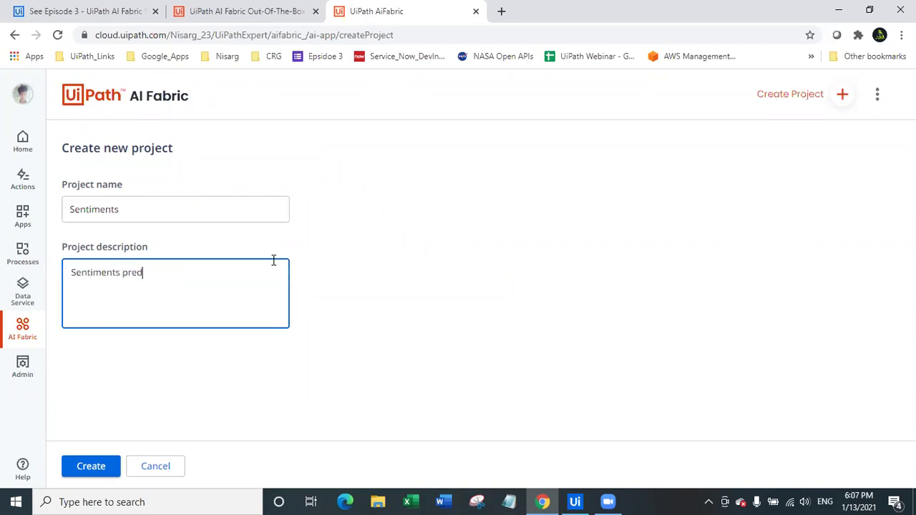
pyautogui.click(91, 464)
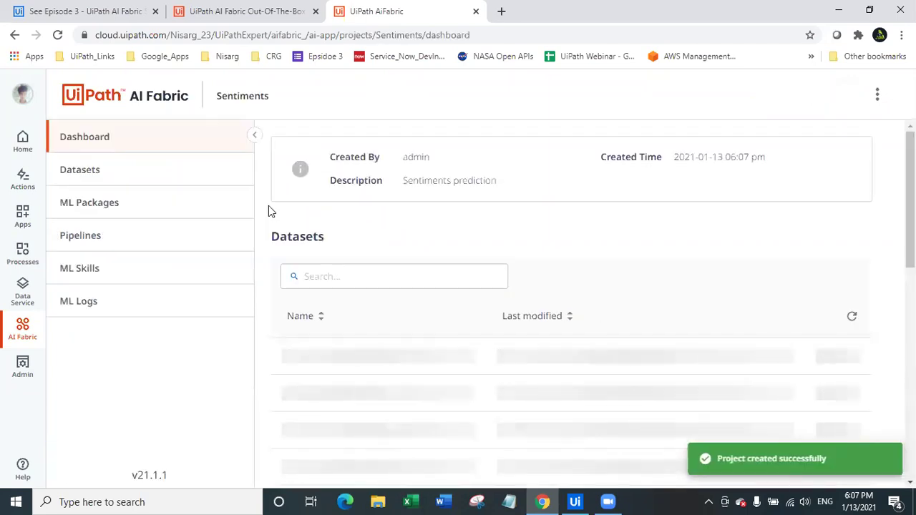
# Step: Open the out-of-the-box SentimentAnalysis ML package from the open-source Language Analysis packages
pyautogui.click(153, 176)
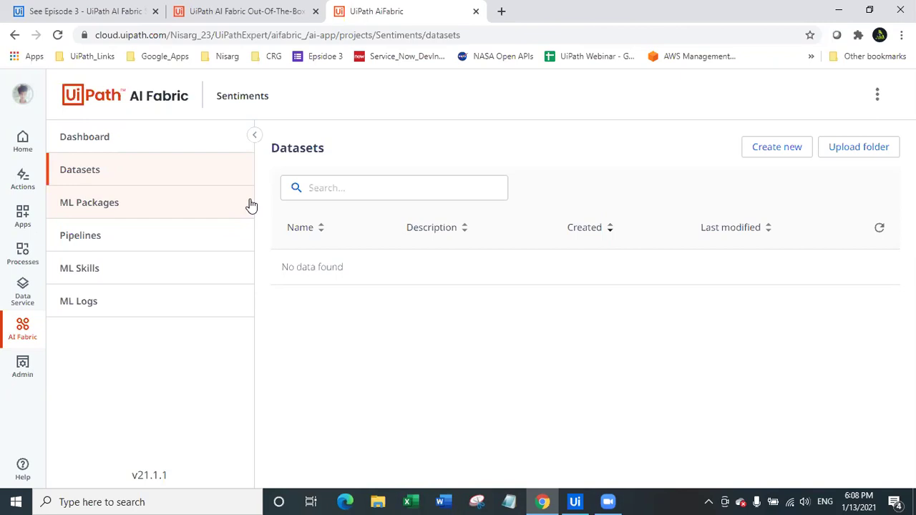
pyautogui.click(188, 215)
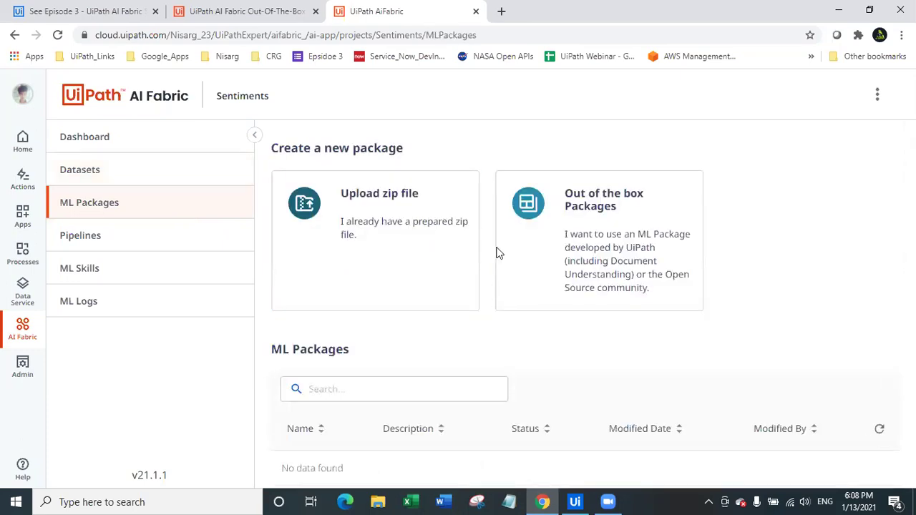
pyautogui.click(584, 244)
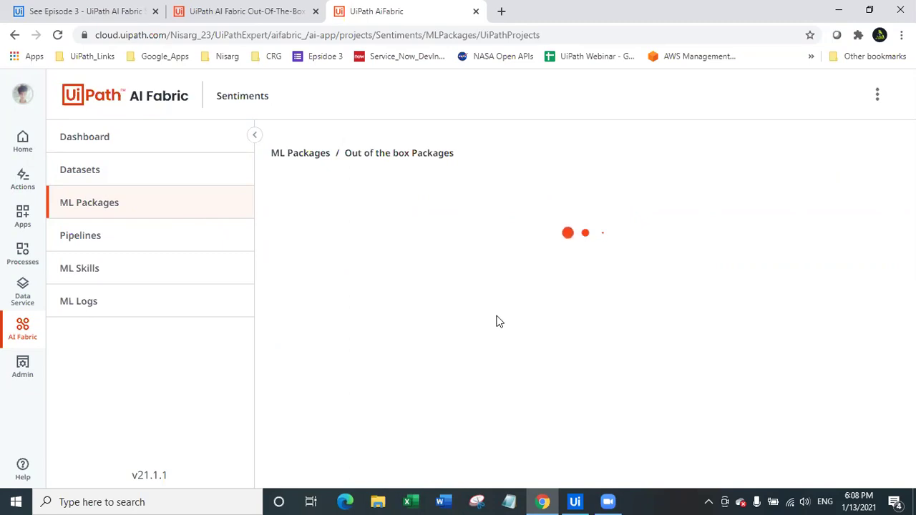
pyautogui.moveTo(910, 214); pyautogui.dragTo(910, 327)
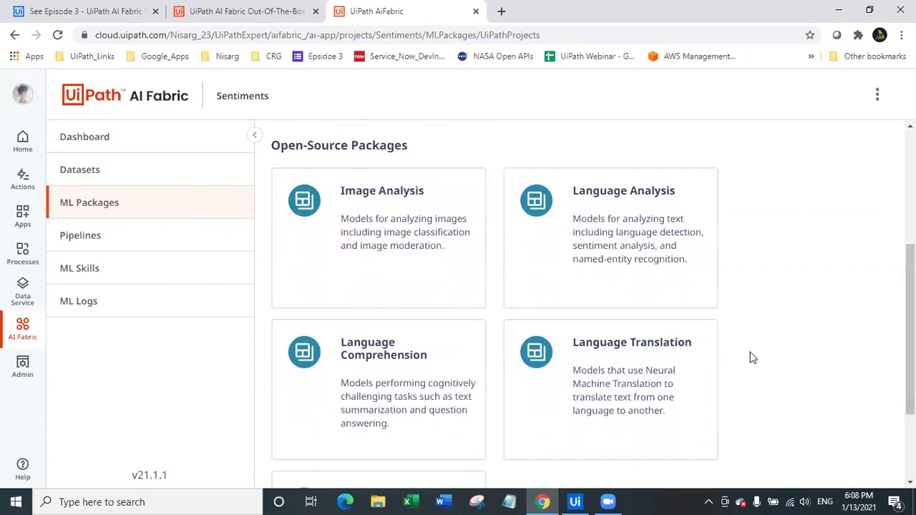
pyautogui.click(620, 232)
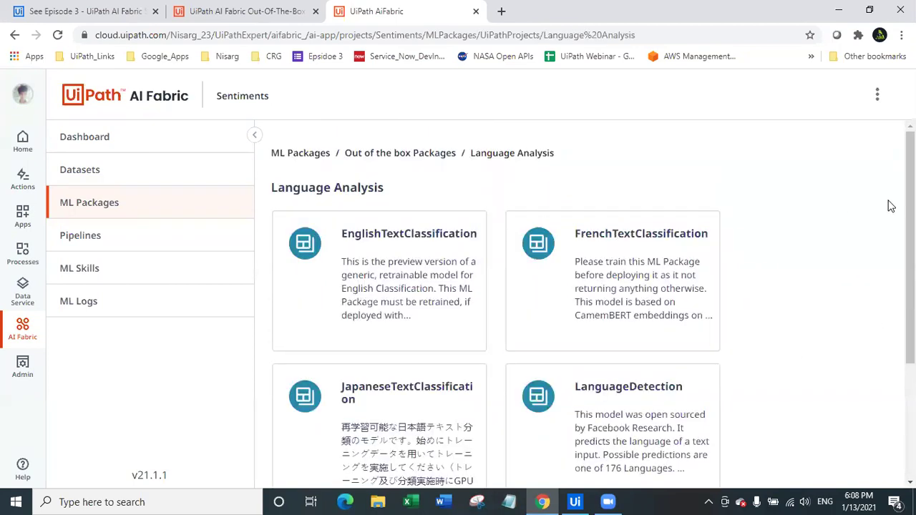
pyautogui.scroll(-1, 359, 249)
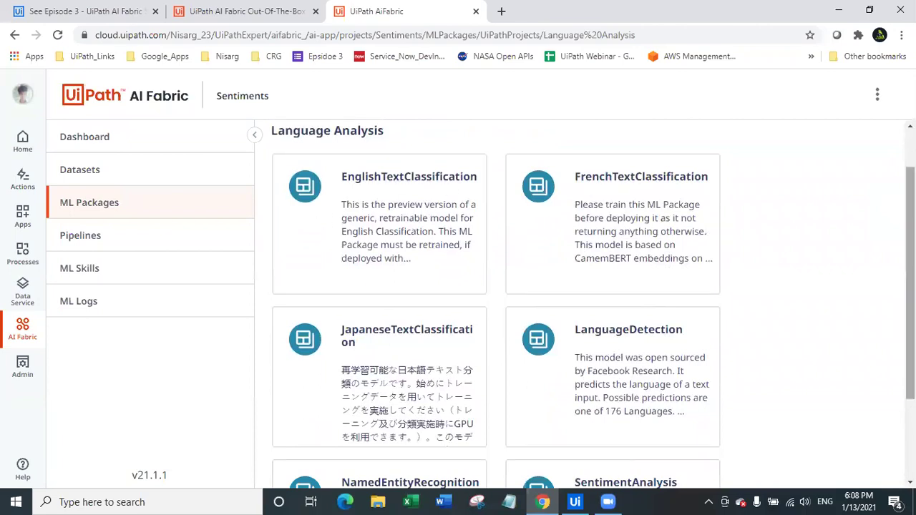
pyautogui.scroll(-2, 687, 300)
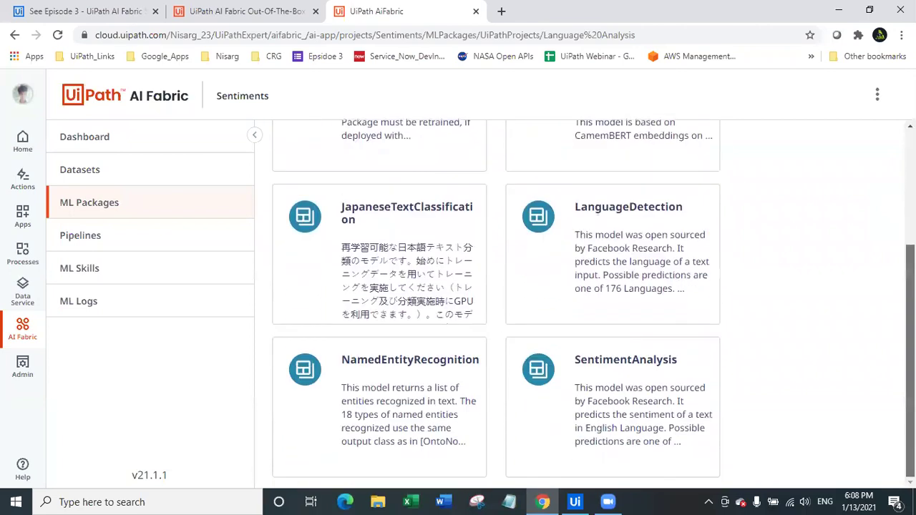
pyautogui.click(662, 386)
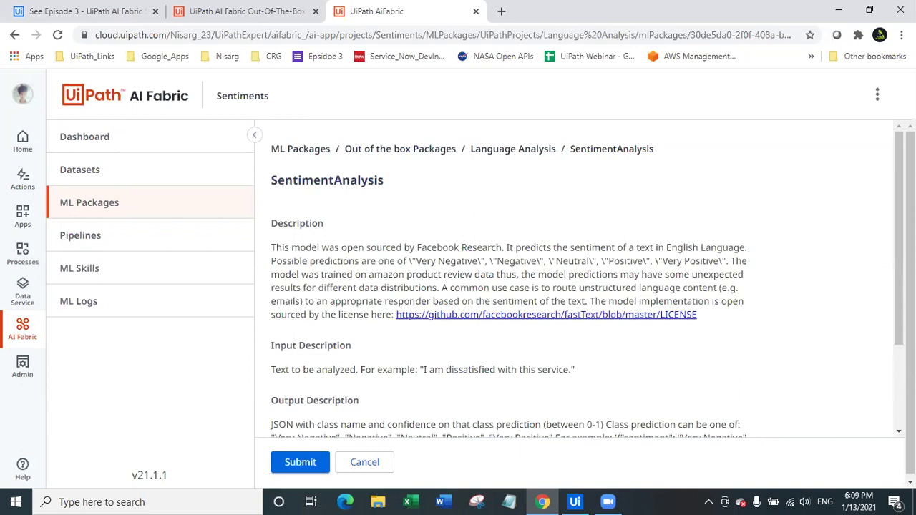
# Step: Examine the SentimentAnalysis package's input description example and the sentiment and confidence fields in its JSON output description
pyautogui.moveTo(899, 250); pyautogui.dragTo(899, 332)
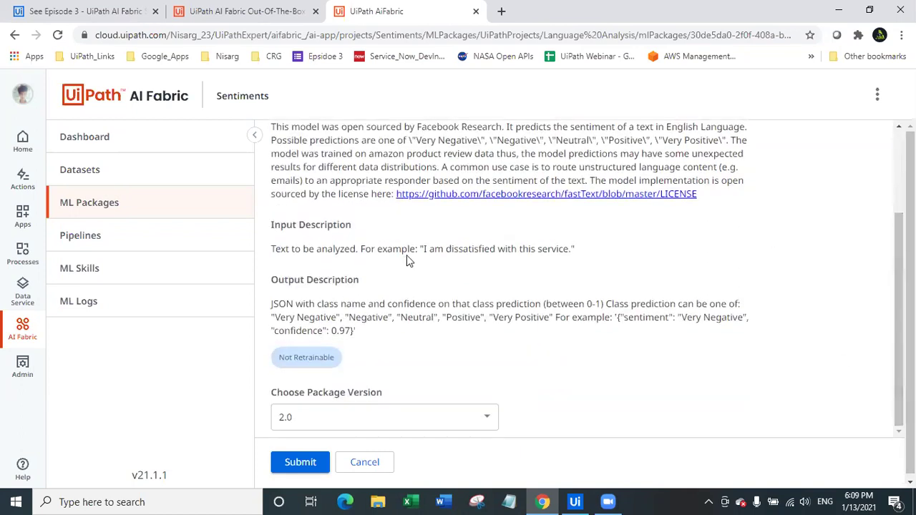
pyautogui.moveTo(420, 249); pyautogui.dragTo(576, 246)
pyautogui.click(575, 246)
pyautogui.moveTo(617, 317); pyautogui.dragTo(674, 324)
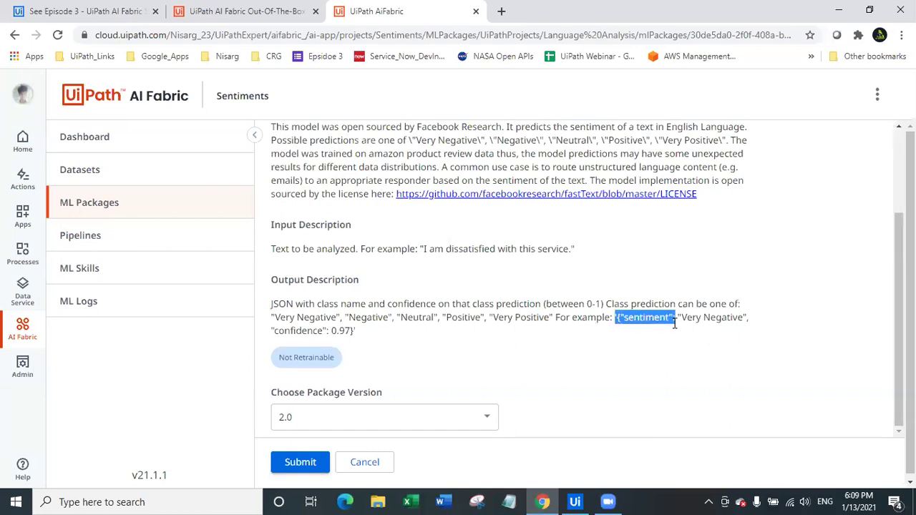
pyautogui.tripleClick(701, 319)
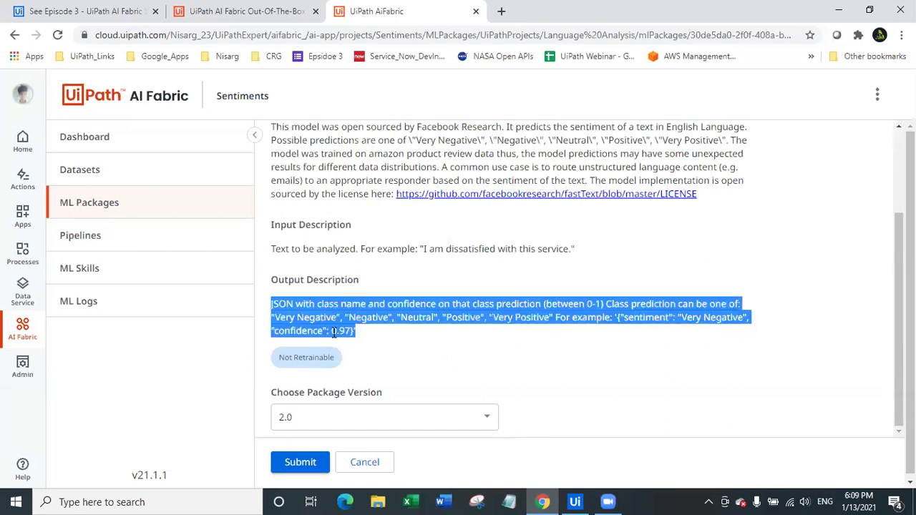
pyautogui.click(330, 332)
pyautogui.doubleClick(343, 331)
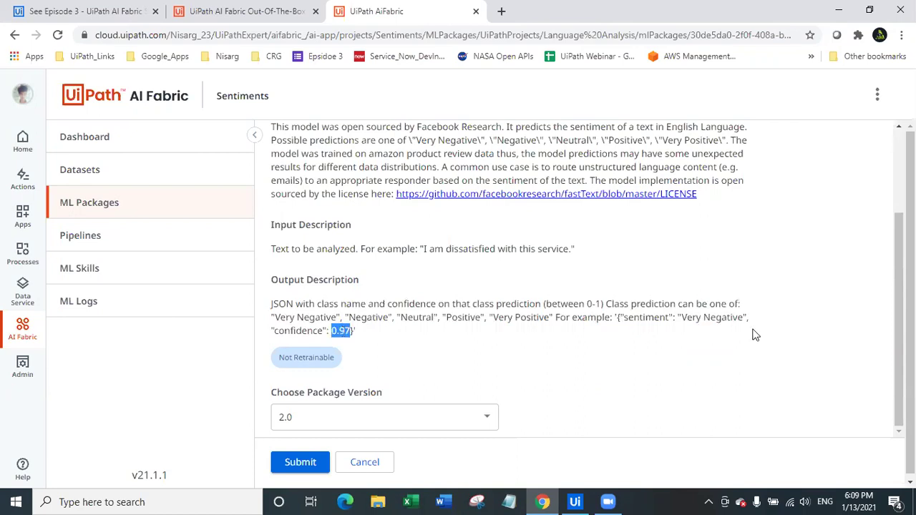
pyautogui.moveTo(681, 317); pyautogui.dragTo(741, 320)
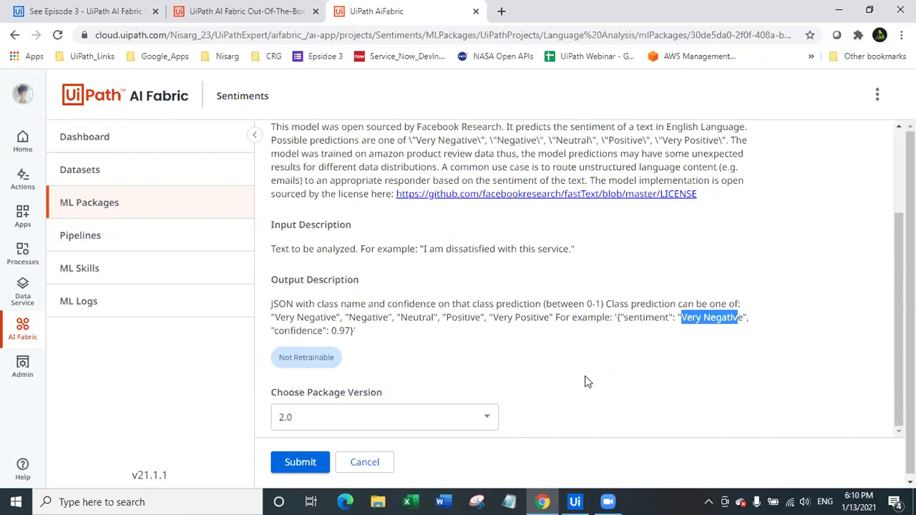
# Step: Choose version 2.0 of the SentimentAnalysis package and submit it to reach the package creation form
pyautogui.click(386, 423)
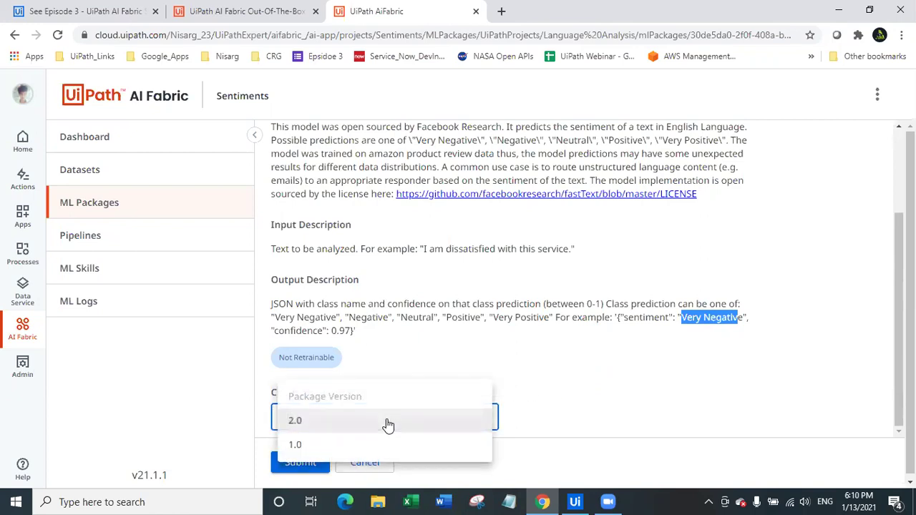
pyautogui.click(333, 427)
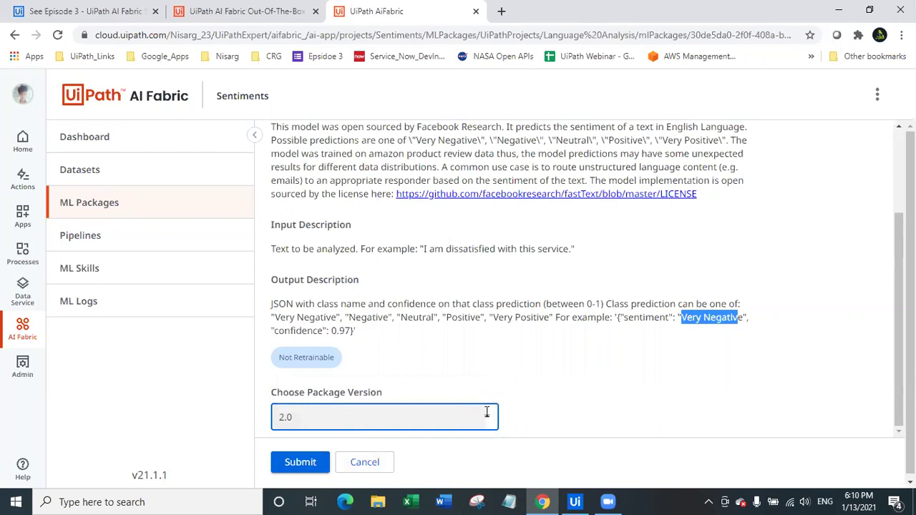
pyautogui.click(559, 409)
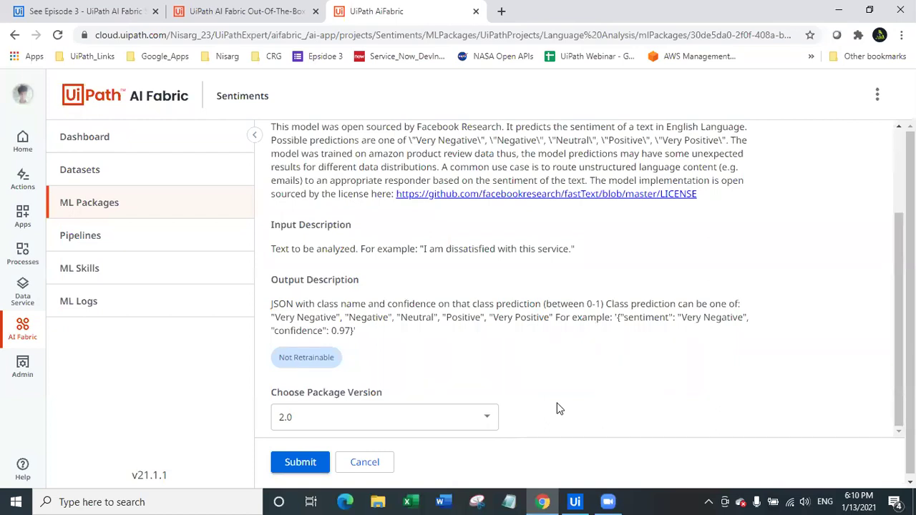
pyautogui.click(475, 417)
pyautogui.click(367, 427)
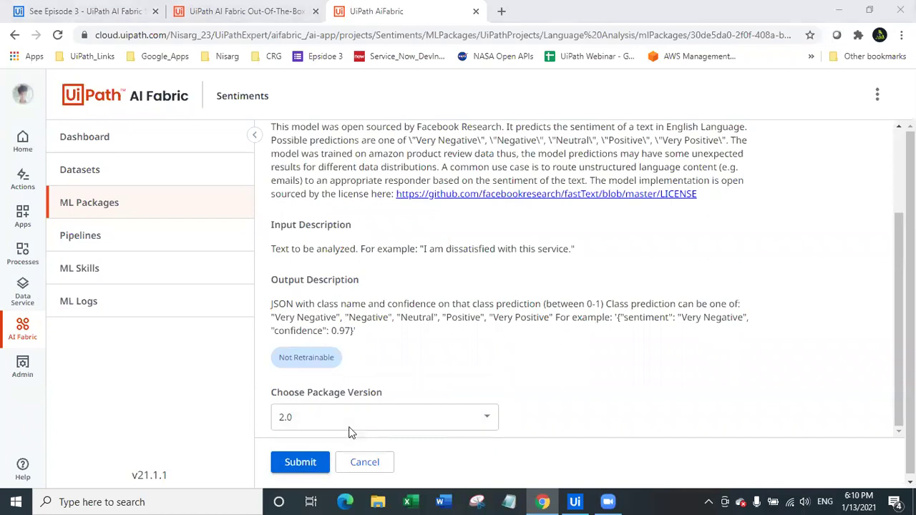
pyautogui.click(302, 463)
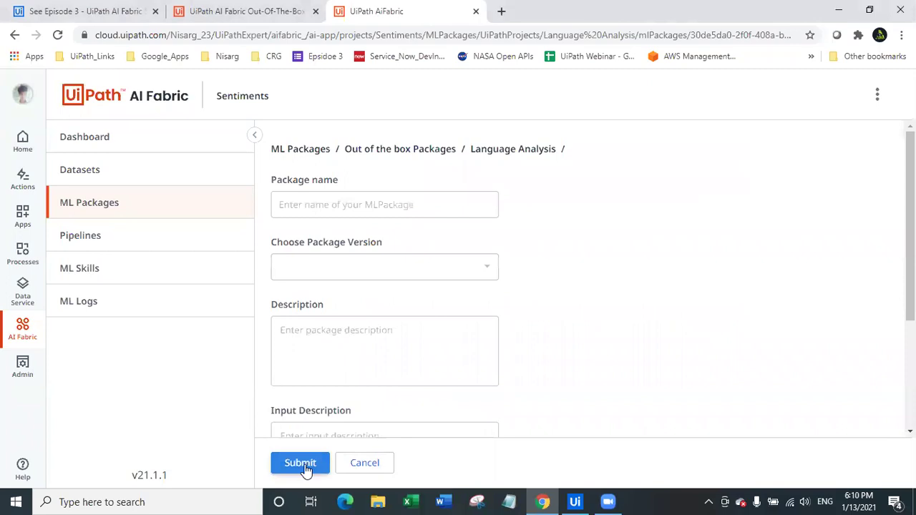
# Step: Name the ML package Sentiments and submit the form to create it
pyautogui.click(379, 208)
pyautogui.write('Feed')
pyautogui.press('BackSpace')
pyautogui.press('BackSpace')
pyautogui.write('Sentiemnts')
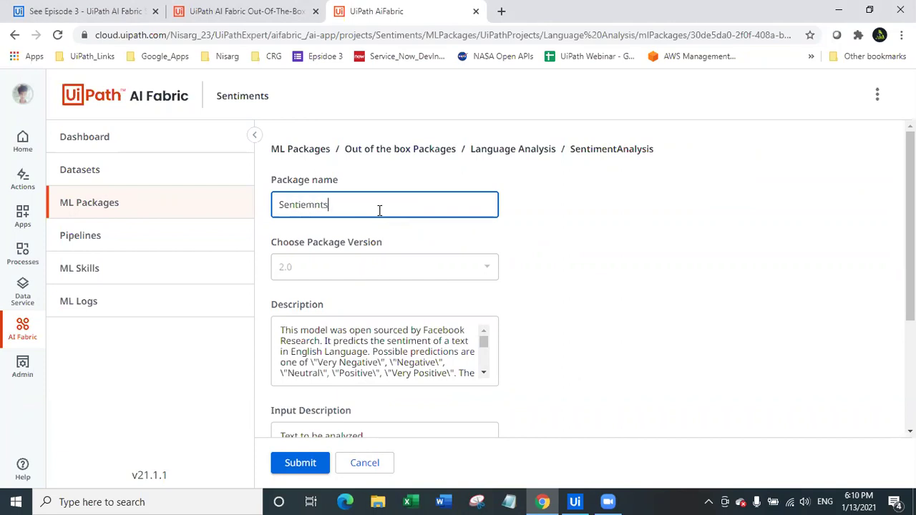
pyautogui.press('BackSpace')
pyautogui.press('BackSpace')
pyautogui.press('BackSpace')
pyautogui.press('BackSpace')
pyautogui.press('BackSpace')
pyautogui.press('BackSpace')
pyautogui.write('iments')
pyautogui.click(302, 461)
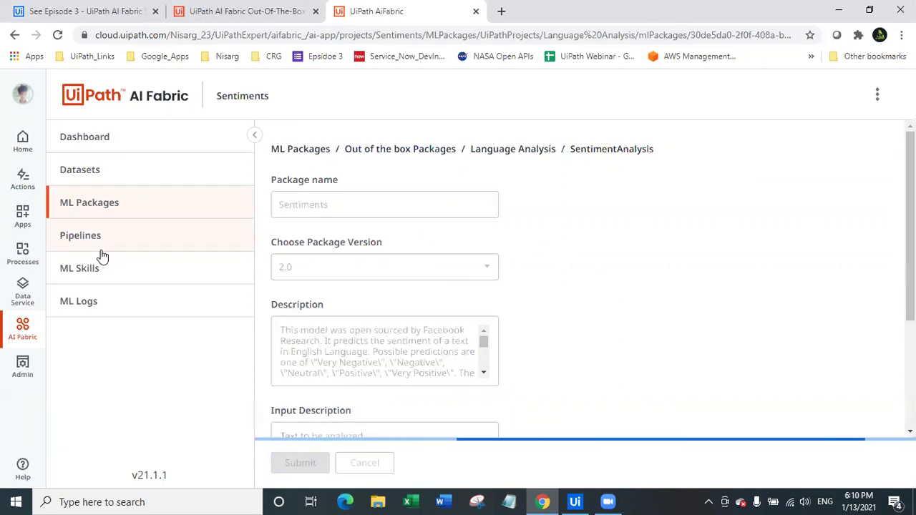
# Step: Start a new ML skill named Sentiments and choose the Sentiments package for it
pyautogui.click(143, 248)
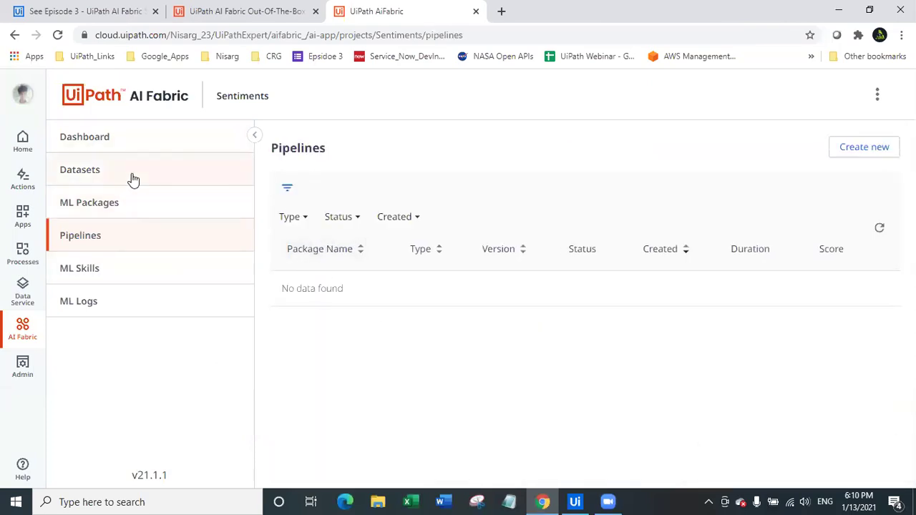
pyautogui.click(133, 259)
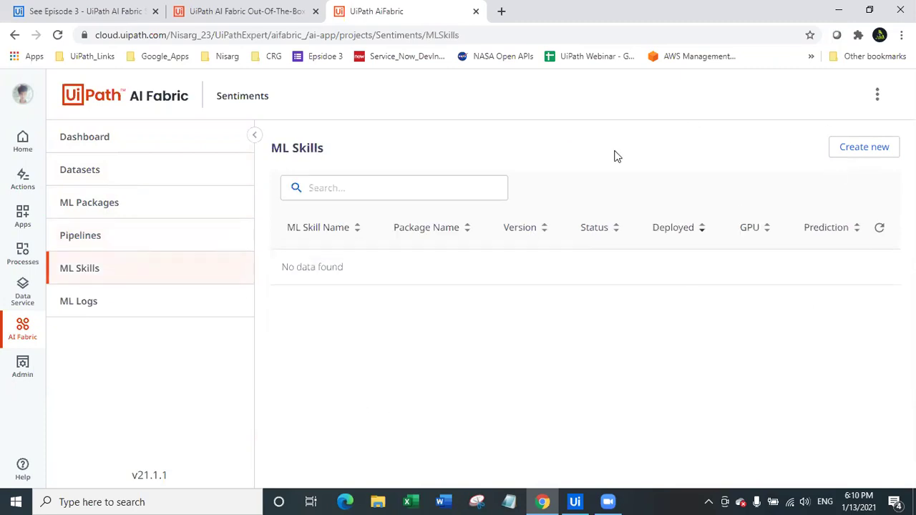
pyautogui.click(874, 156)
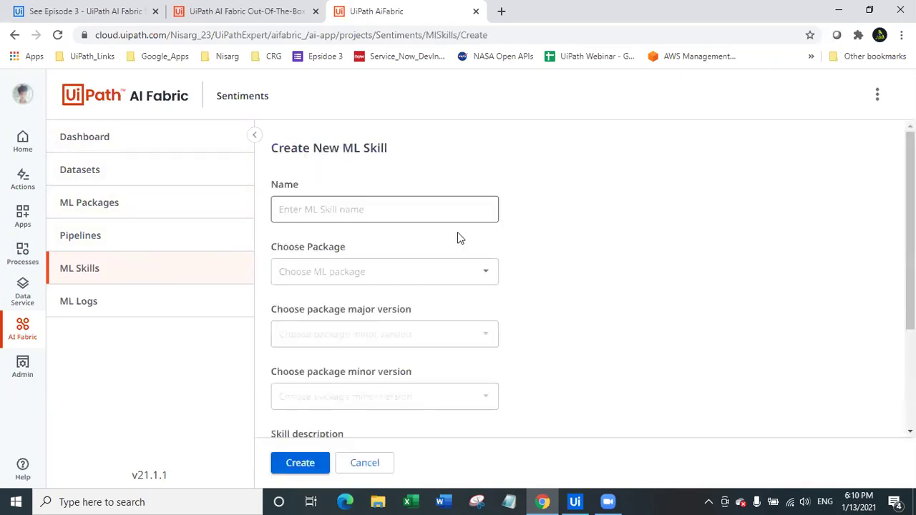
pyautogui.click(352, 217)
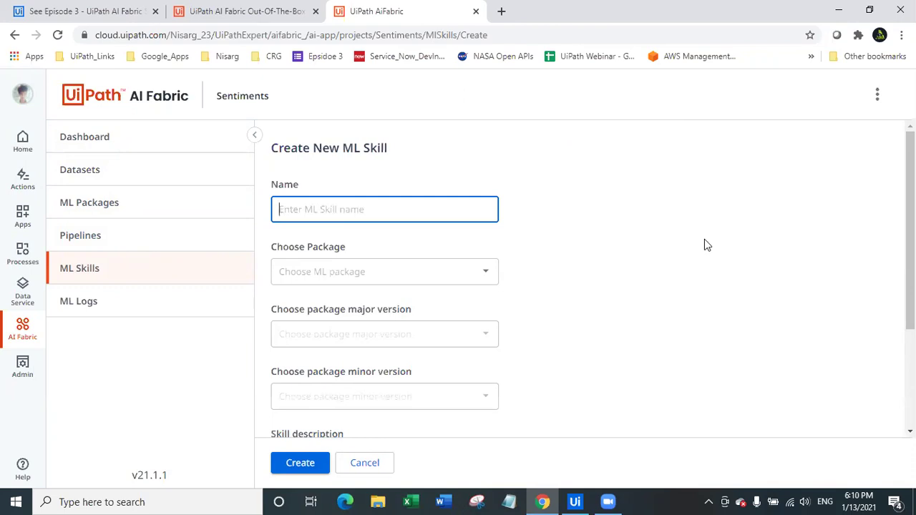
pyautogui.write('Sentiments')
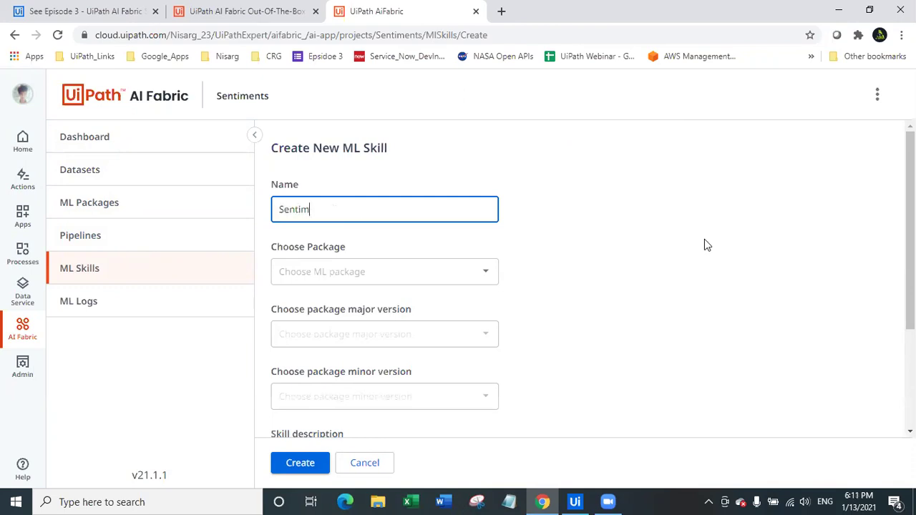
pyautogui.click(481, 274)
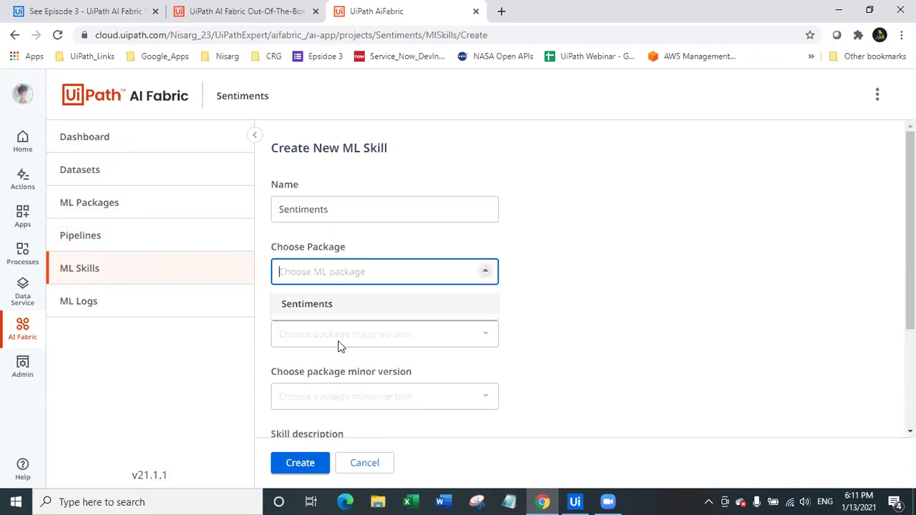
pyautogui.click(330, 313)
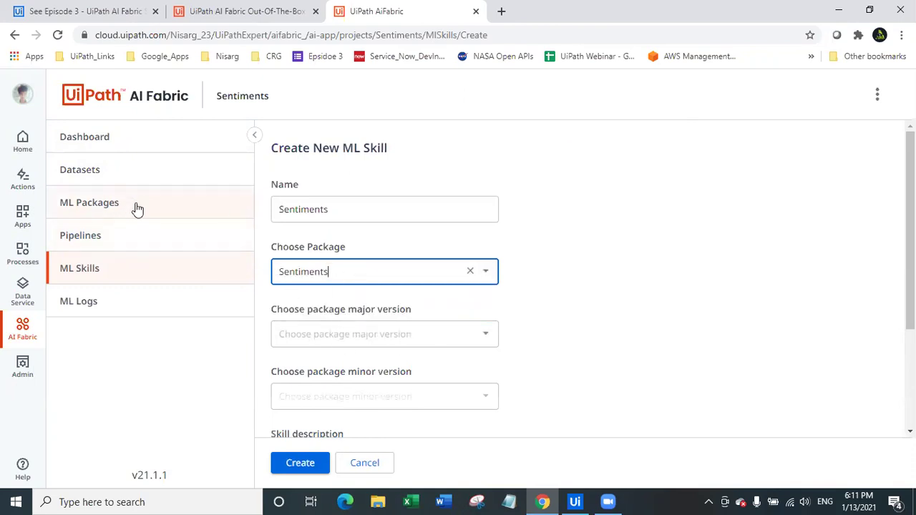
# Step: Set the skill's package major version to 2 and minor version to 0
pyautogui.click(416, 334)
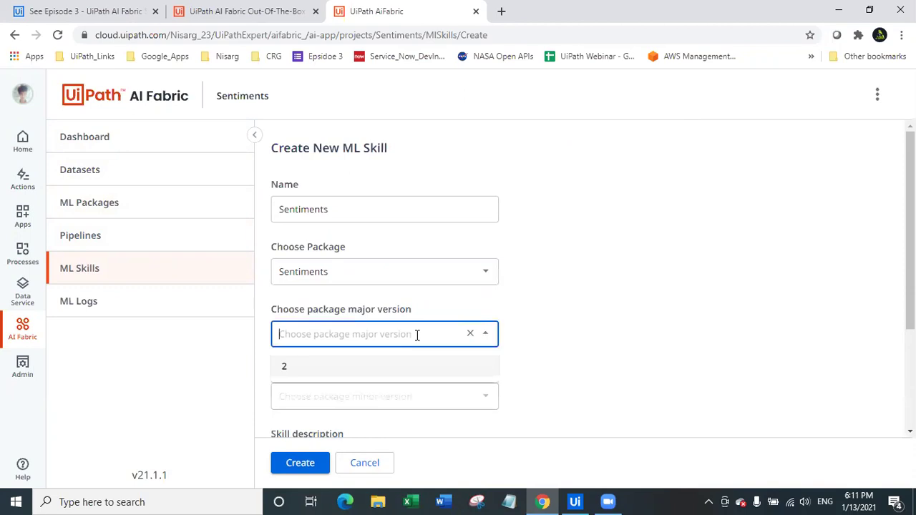
pyautogui.click(355, 367)
pyautogui.scroll(-2, 354, 368)
pyautogui.click(373, 236)
pyautogui.click(343, 273)
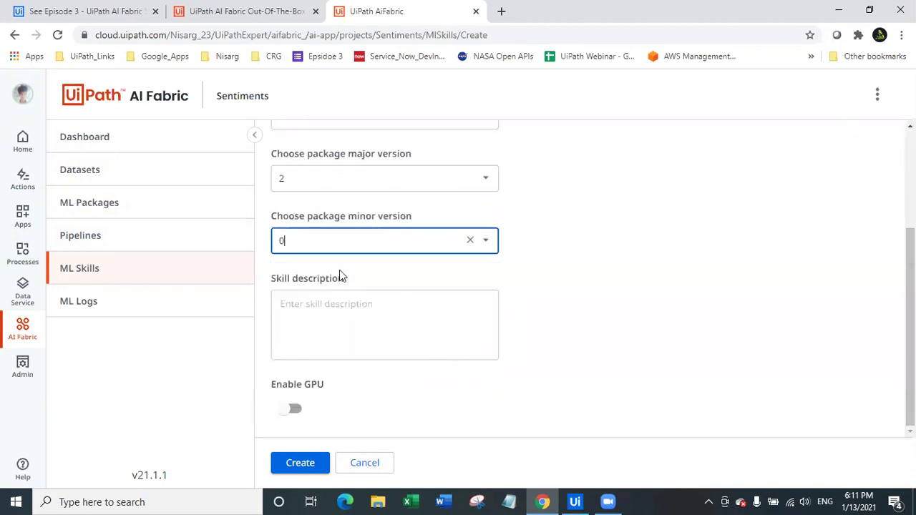
# Step: Enter "Sentiment prediction" as the skill description and create the ML skill
pyautogui.click(319, 325)
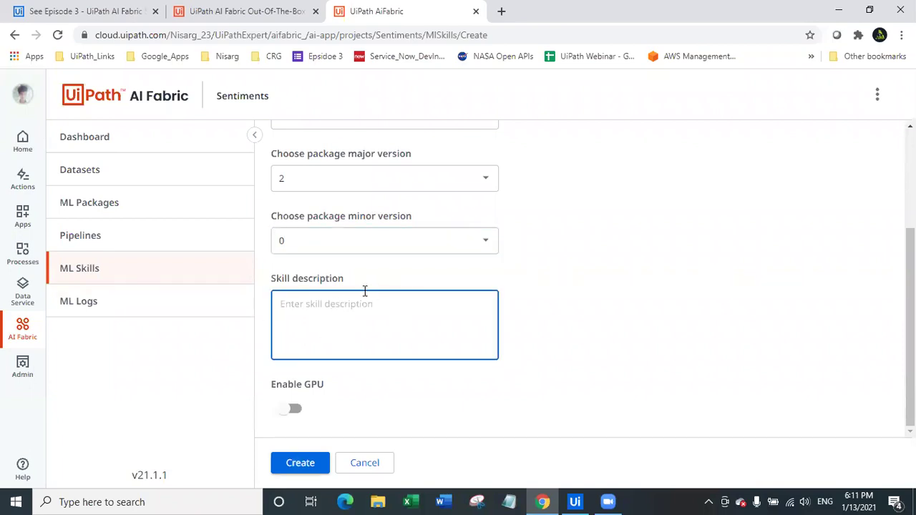
pyautogui.write('Sentiment ')
pyautogui.write('redictio')
pyautogui.press('BackSpace')
pyautogui.press('BackSpace')
pyautogui.press('BackSpace')
pyautogui.press('BackSpace')
pyautogui.write('prediction')
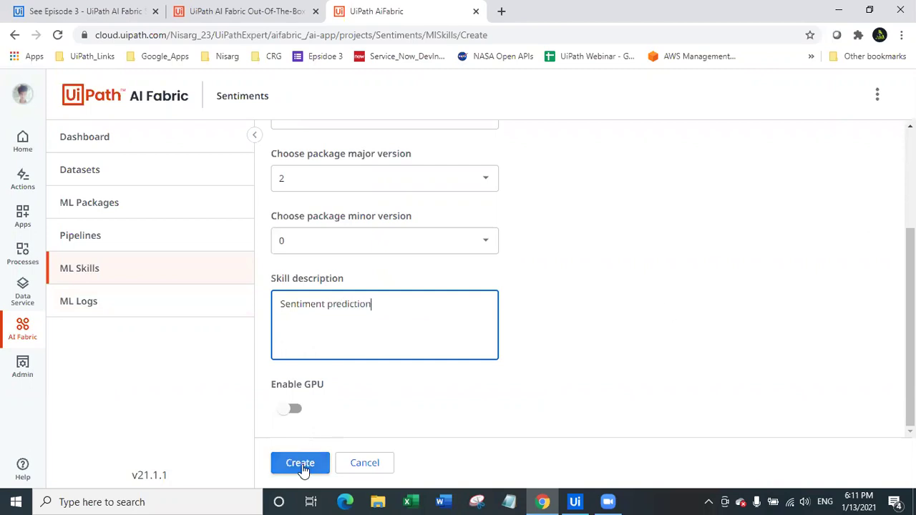
pyautogui.click(302, 465)
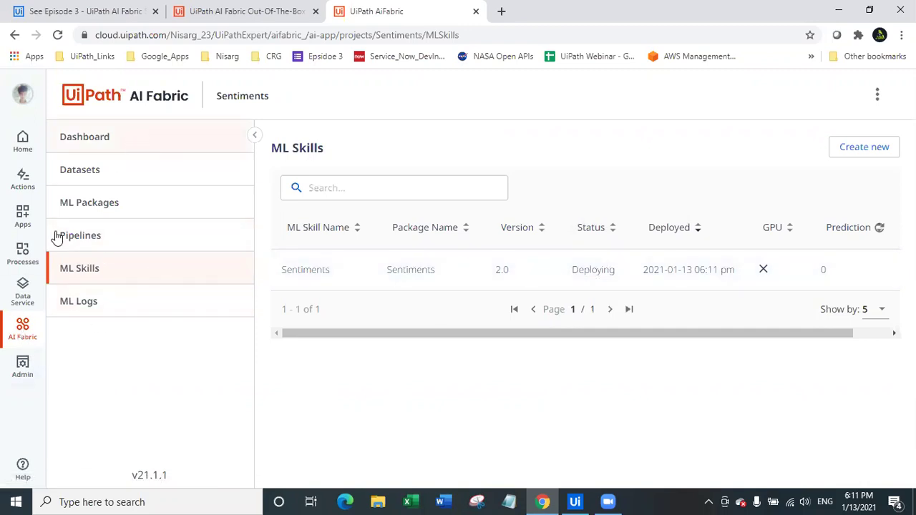
# Step: Open the tenant-level list of ML skills in the UiPathExpert tenant's Orchestrator
pyautogui.click(23, 368)
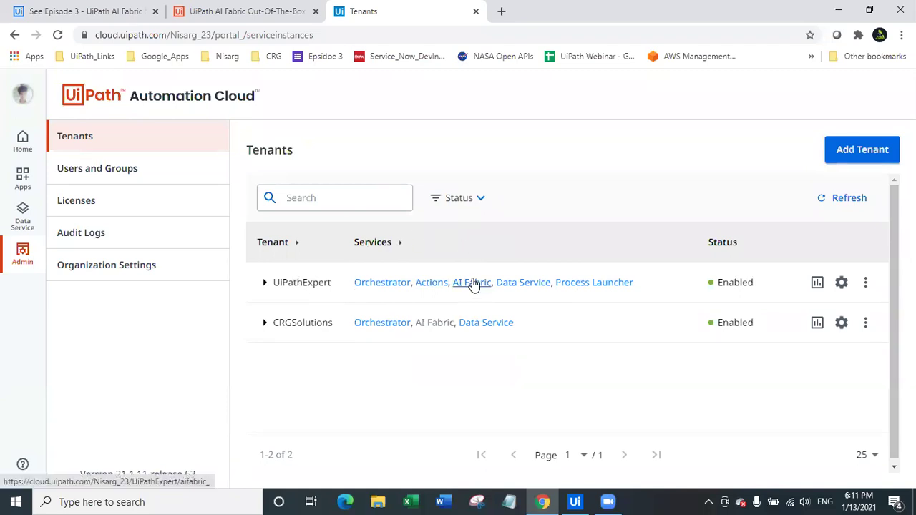
pyautogui.click(398, 289)
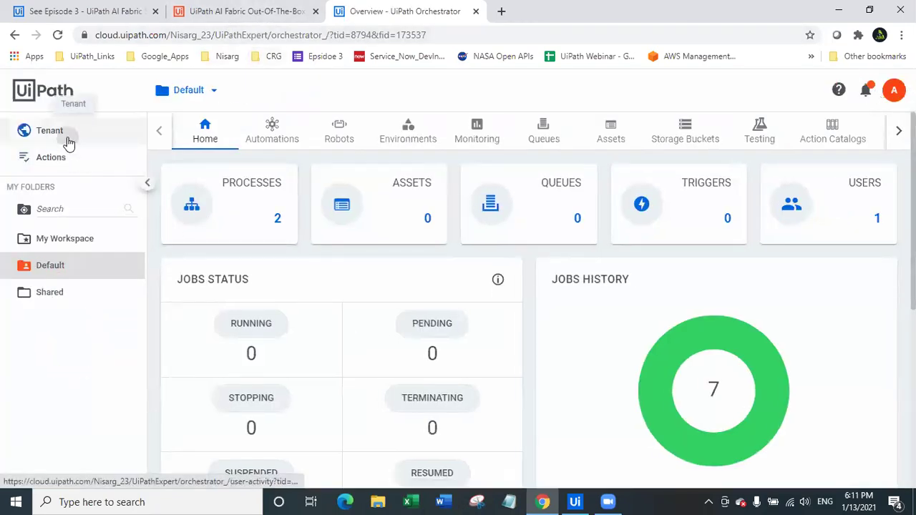
pyautogui.click(69, 142)
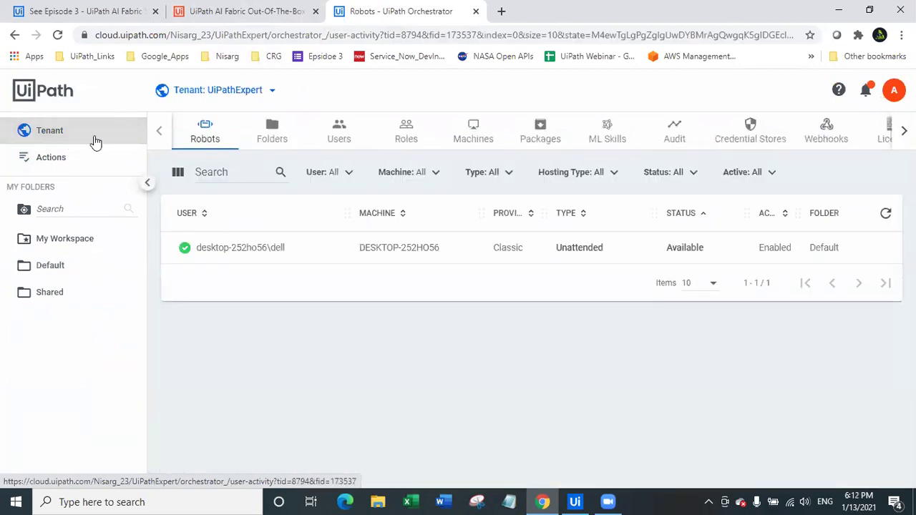
pyautogui.click(614, 139)
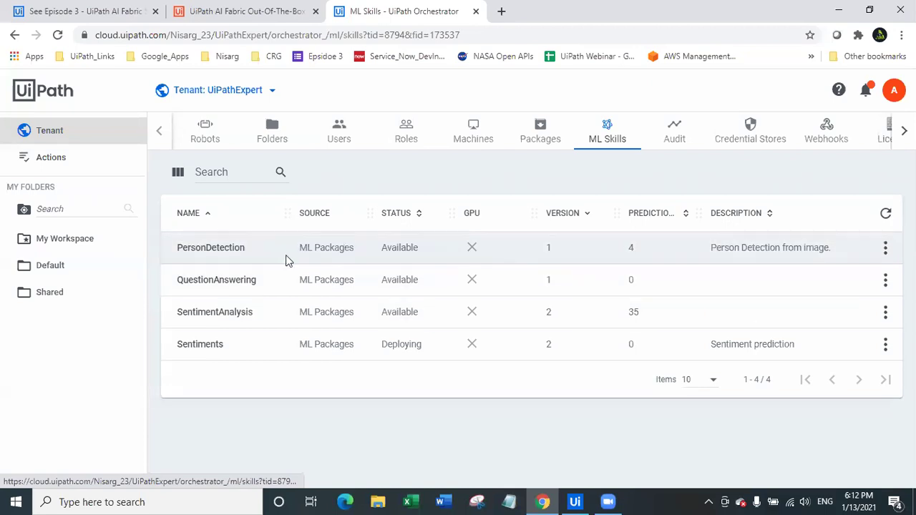
# Step: Examine the listed ML skills' names and statuses and the Sentiments skill's version and description, and return to the Orchestrator overview
pyautogui.doubleClick(192, 249)
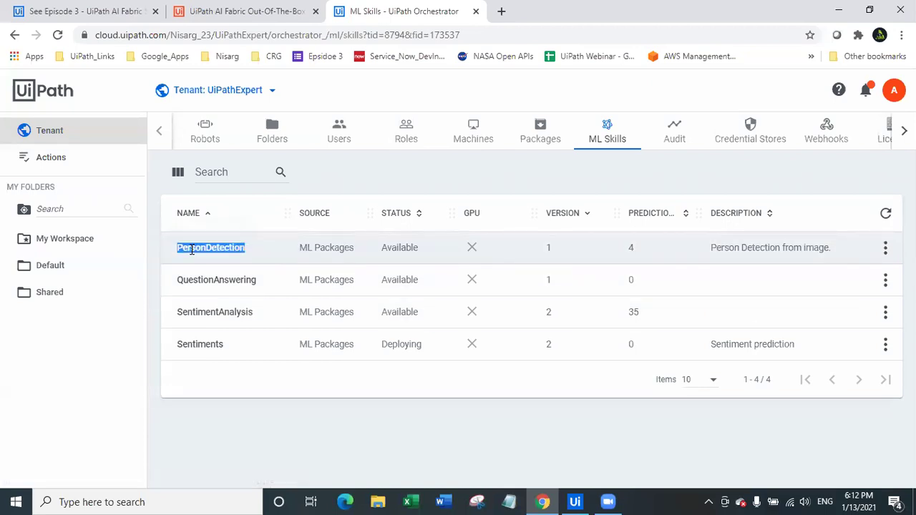
pyautogui.doubleClick(221, 308)
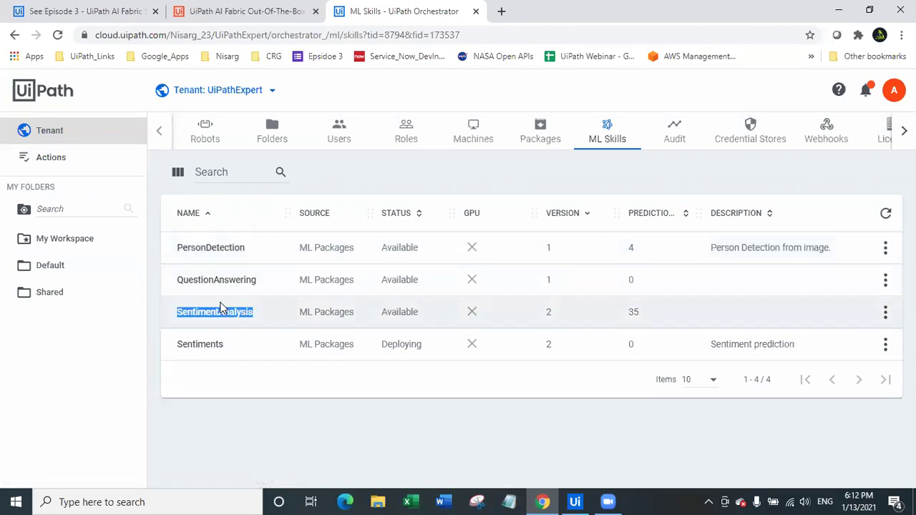
pyautogui.doubleClick(399, 311)
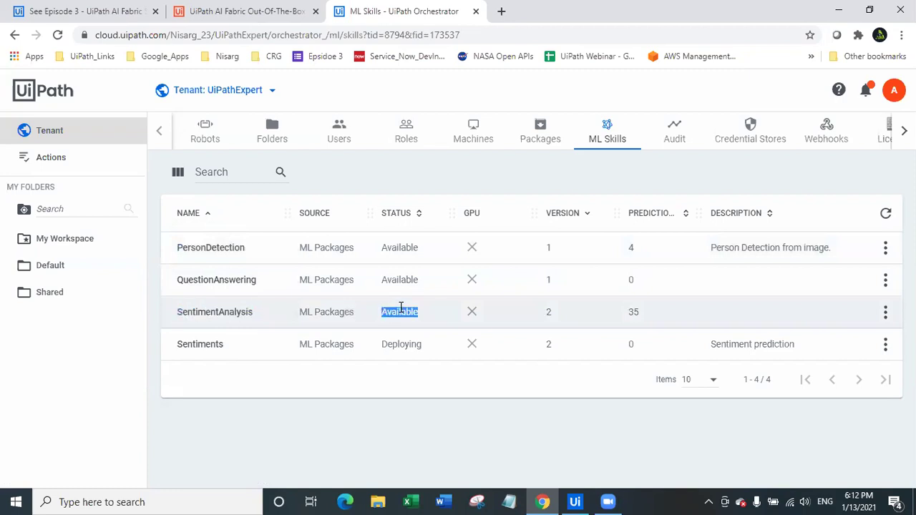
pyautogui.doubleClick(209, 339)
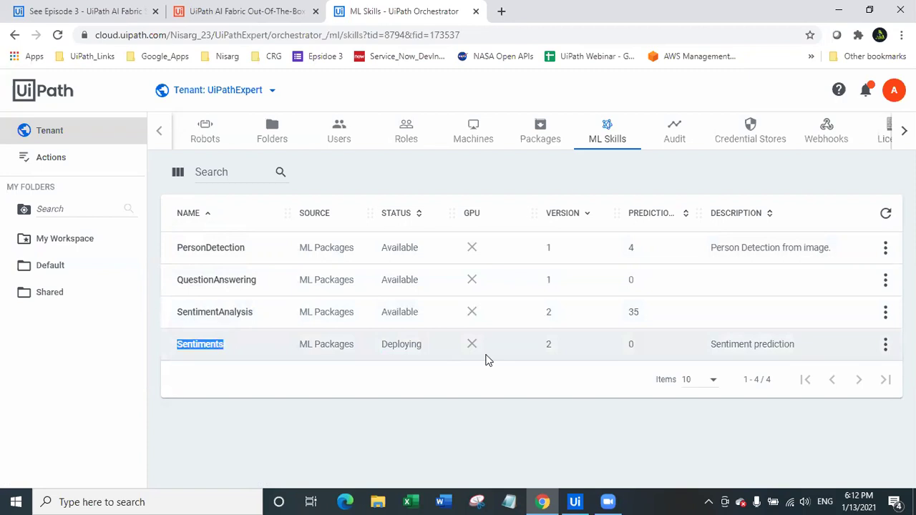
pyautogui.click(549, 344)
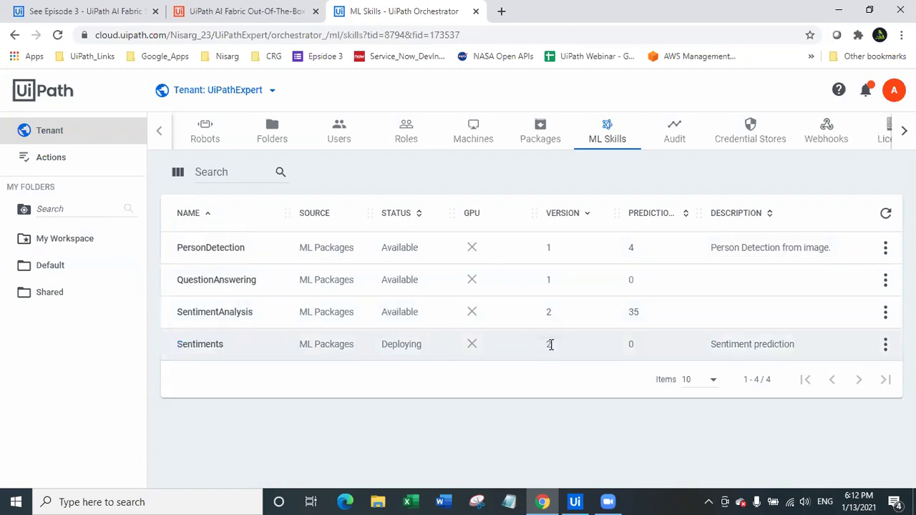
pyautogui.tripleClick(751, 343)
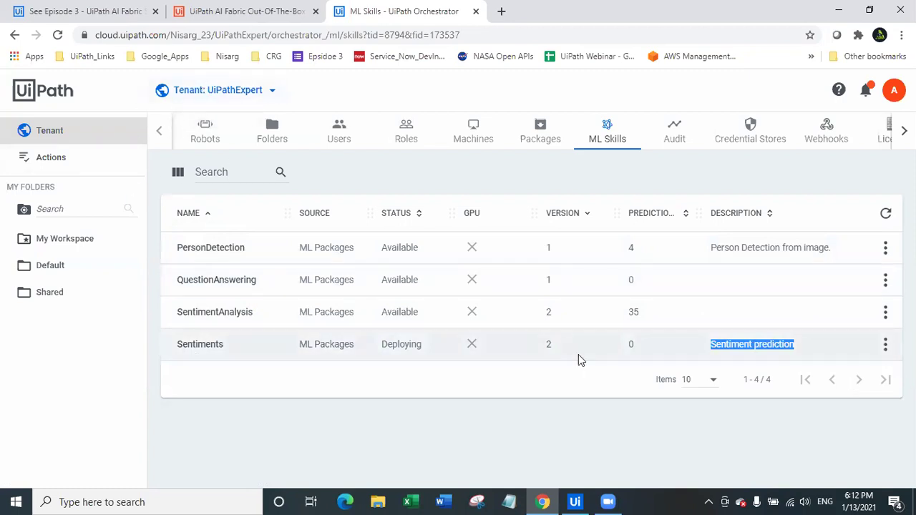
pyautogui.click(459, 406)
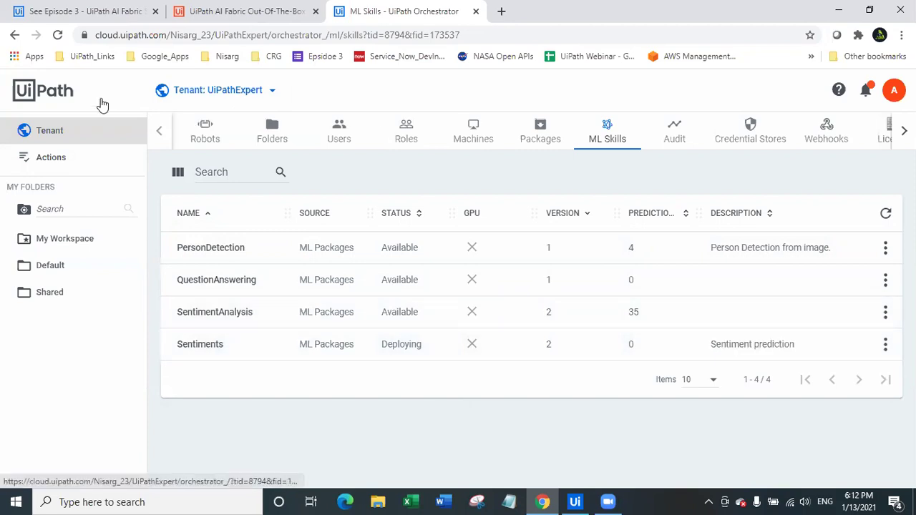
pyautogui.click(56, 94)
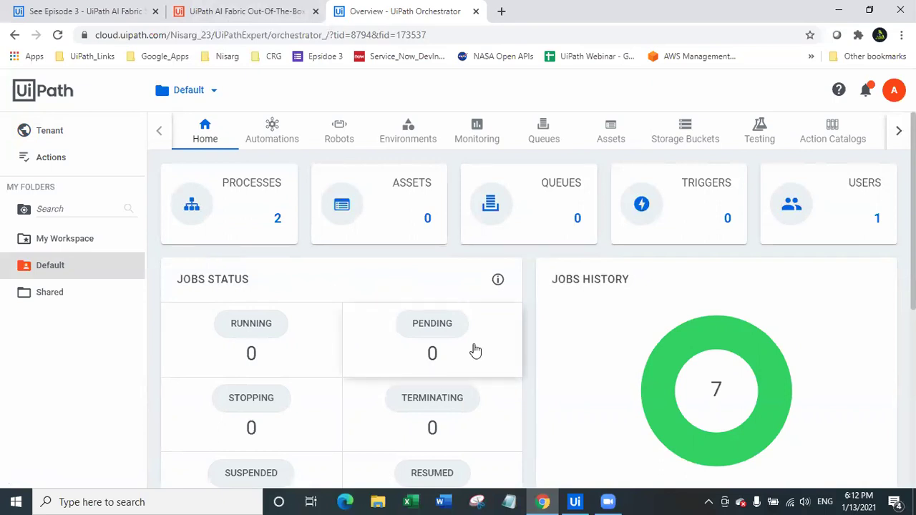
# Step: Switch to UiPath Studio with the Airlines_SentimentAnalysis project and launch a second Studio instance
pyautogui.click(574, 501)
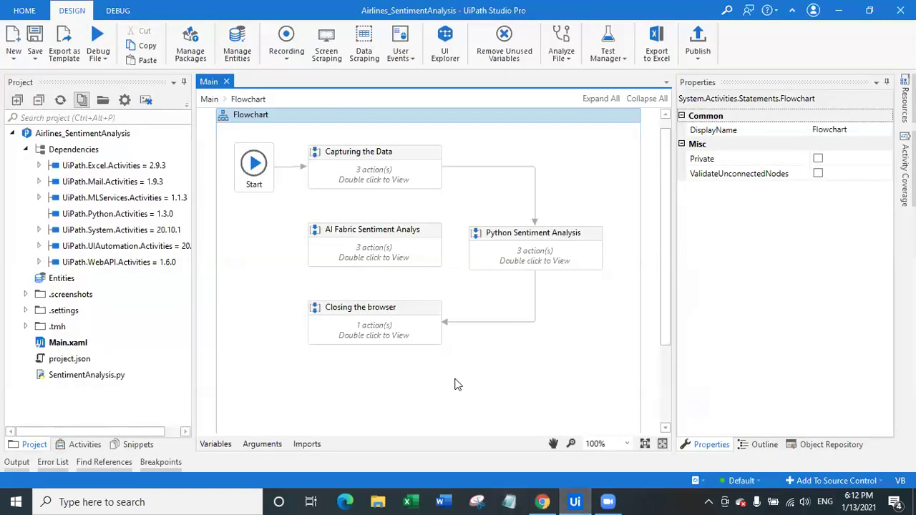
pyautogui.rightClick(572, 501)
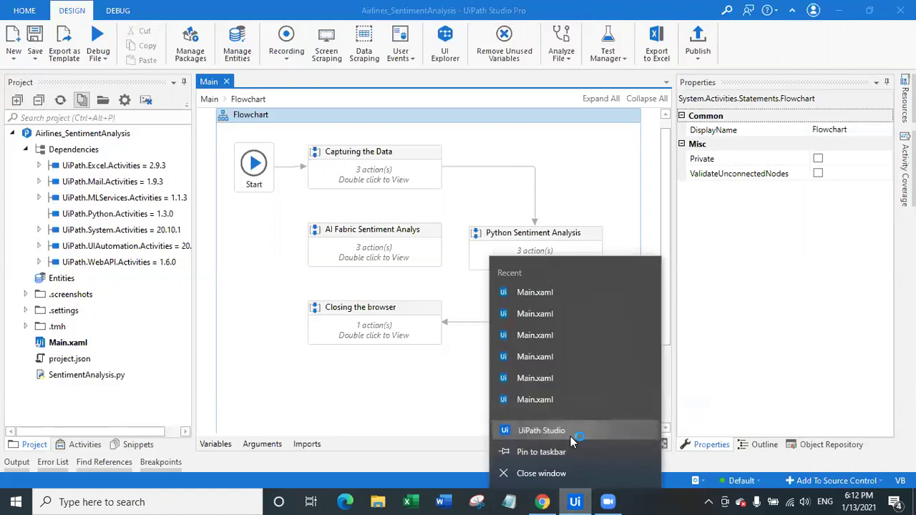
pyautogui.click(565, 430)
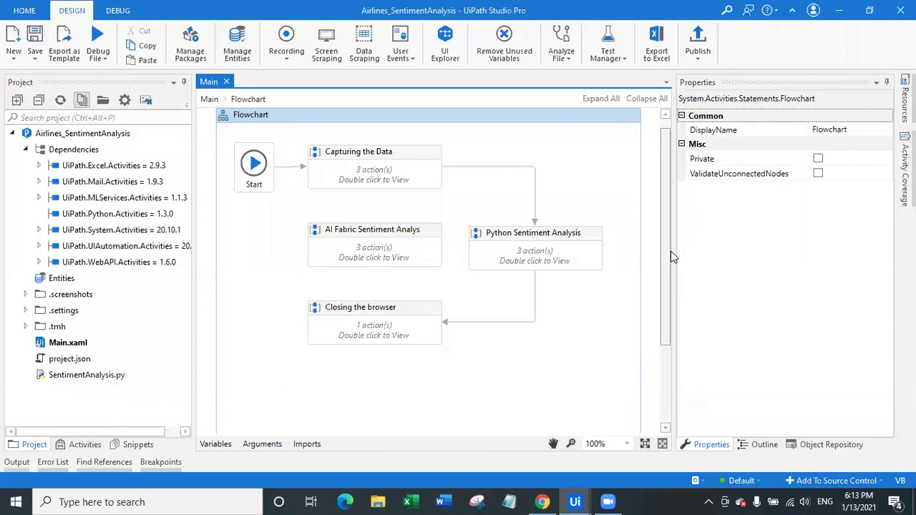
pyautogui.scroll(1, 670, 236)
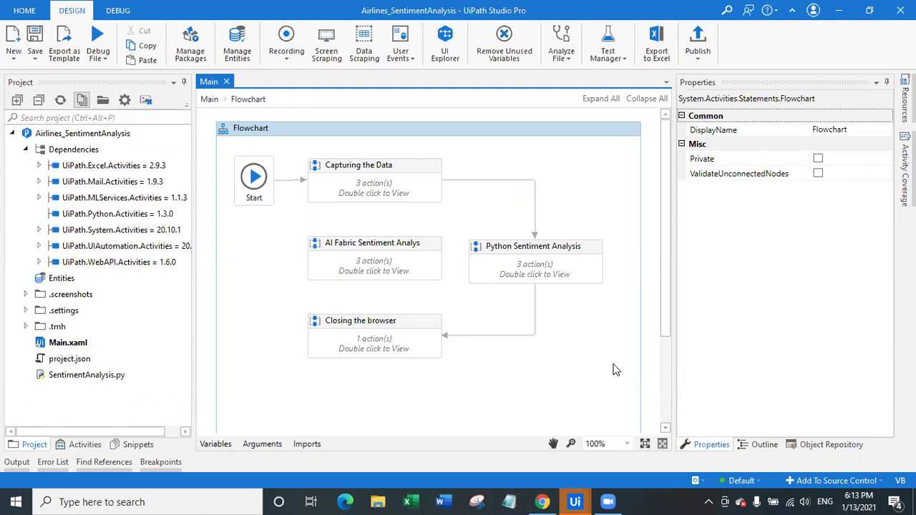
pyautogui.moveTo(579, 501)
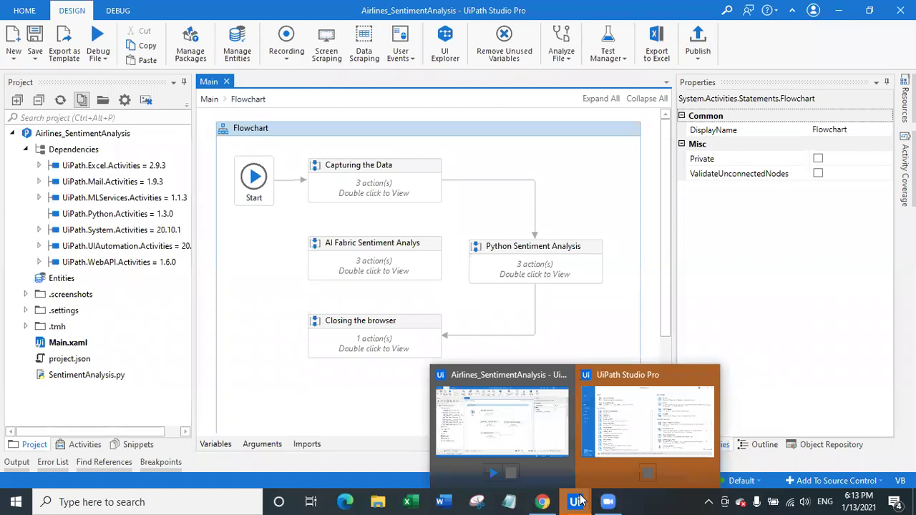
# Step: Remove both connections of Python Sentiment Analysis and connect Capturing the Data directly to Closing the browser in the flowchart
pyautogui.click(467, 181)
pyautogui.press('Delete')
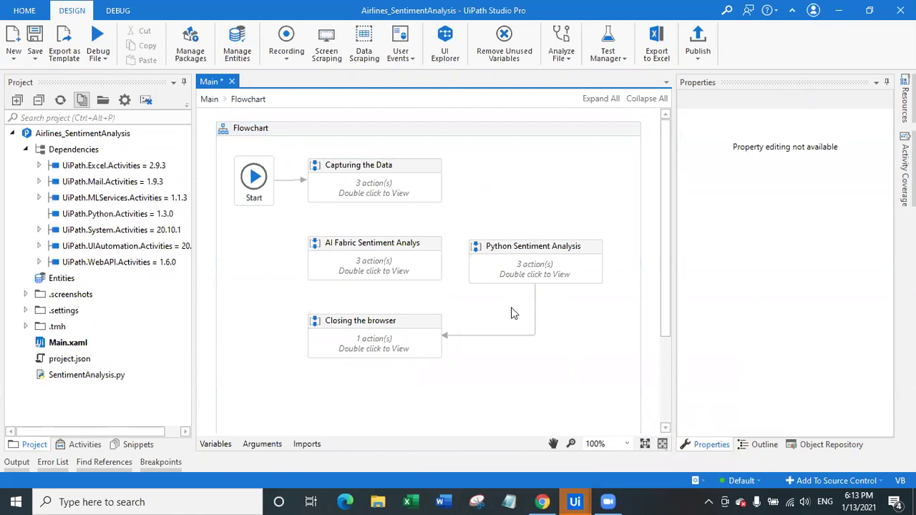
pyautogui.click(469, 335)
pyautogui.press('Delete')
pyautogui.moveTo(373, 204); pyautogui.dragTo(375, 325)
# Step: Save and run the workflow, and switch to the Chrome window with the SriLankan Airlines reviews
pyautogui.hotkey('ctrl', 's')
pyautogui.click(98, 57)
pyautogui.click(109, 108)
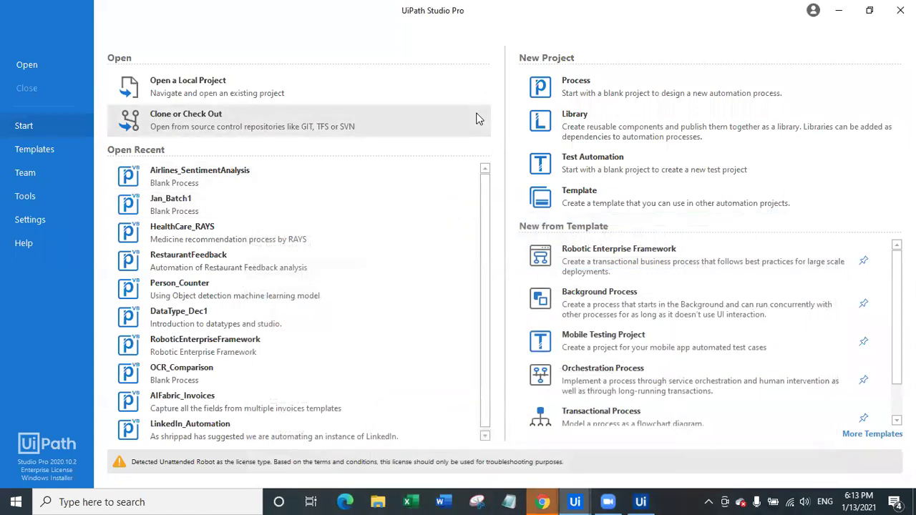
pyautogui.moveTo(542, 502)
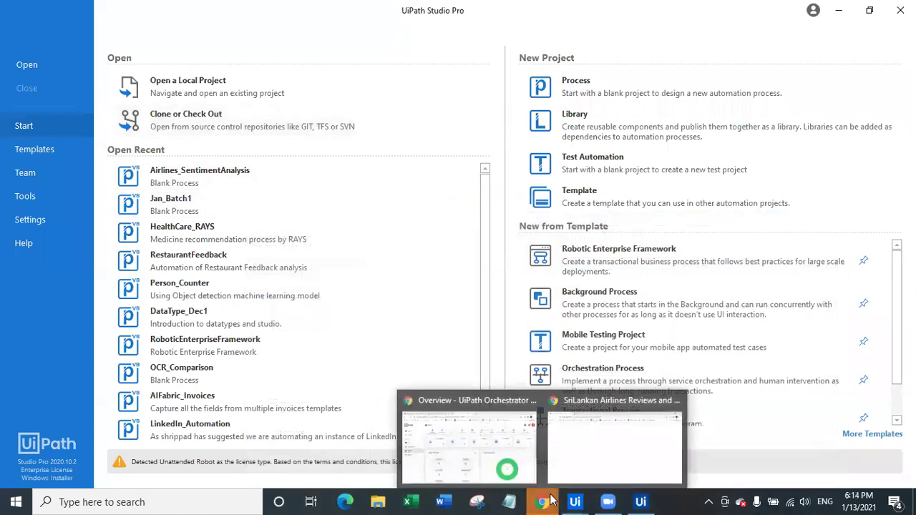
pyautogui.click(603, 457)
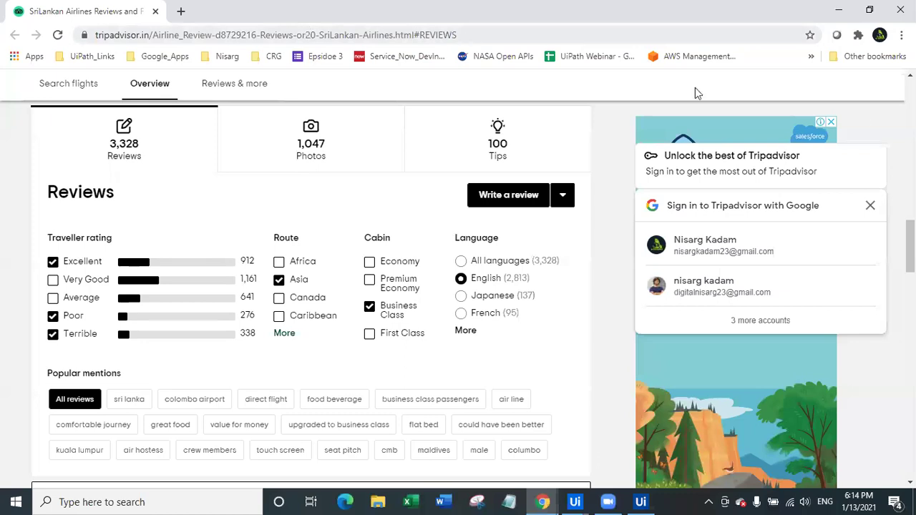
# Step: Look through the SriLankan Airlines review entries and the page links below them while the workflow runs
pyautogui.scroll(-10, 311, 286)
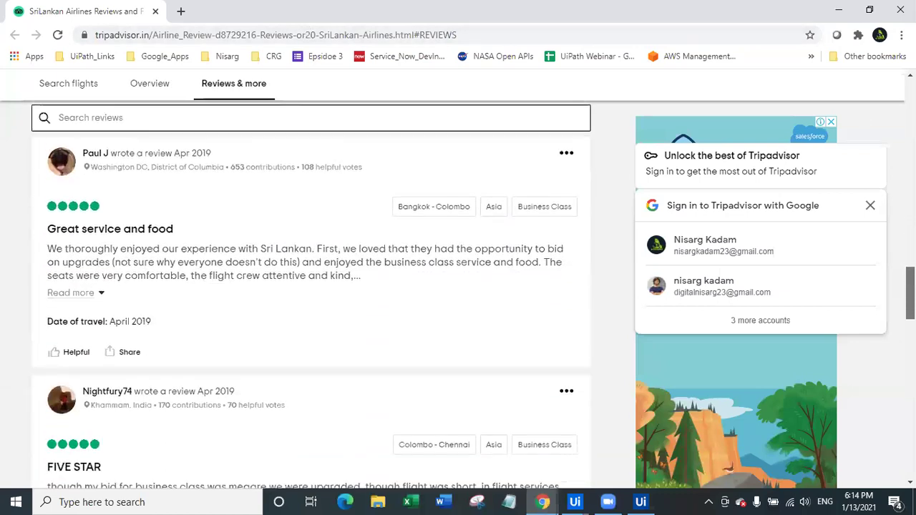
pyautogui.scroll(-7, 321, 264)
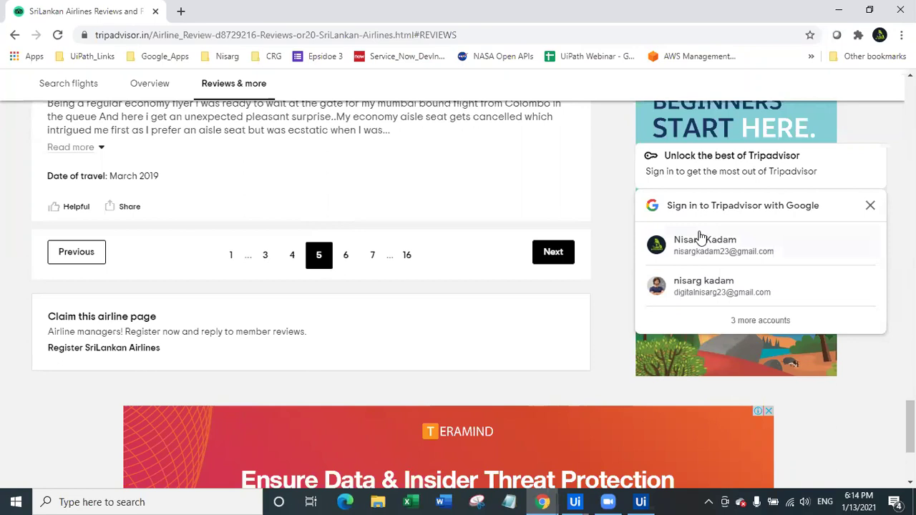
pyautogui.scroll(1, 701, 235)
pyautogui.scroll(5, 440, 411)
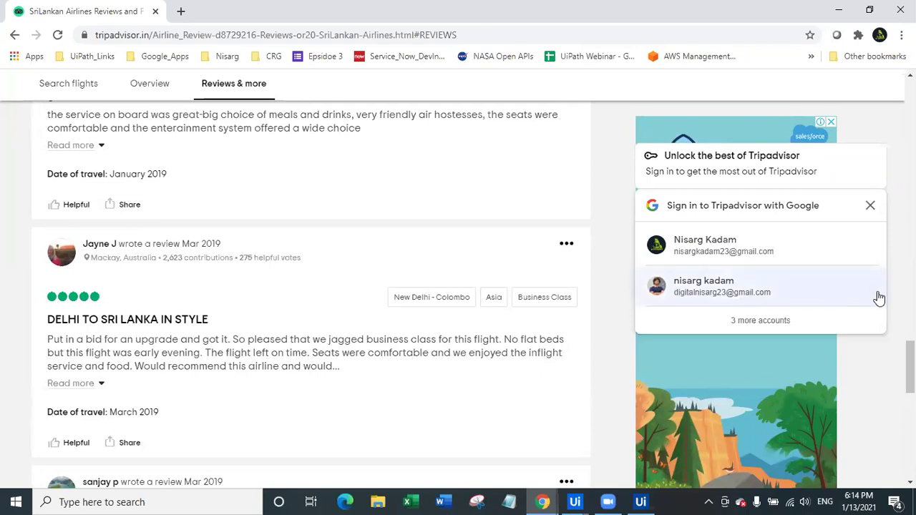
pyautogui.scroll(3, 910, 365)
pyautogui.scroll(7, 910, 365)
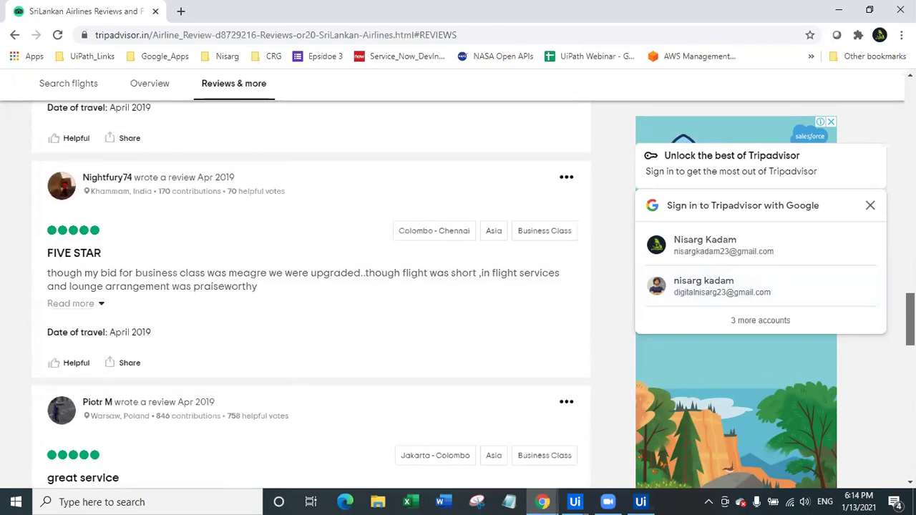
pyautogui.scroll(-1, 911, 365)
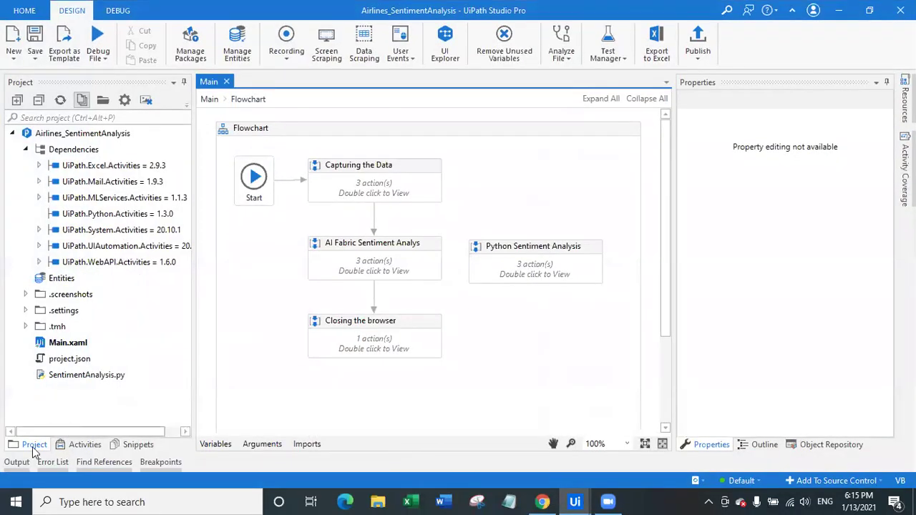
# Step: Check the execution log of the Airlines_SentimentAnalysis run, and open AirlineFeedback.xlsx from the refreshed project files
pyautogui.click(17, 461)
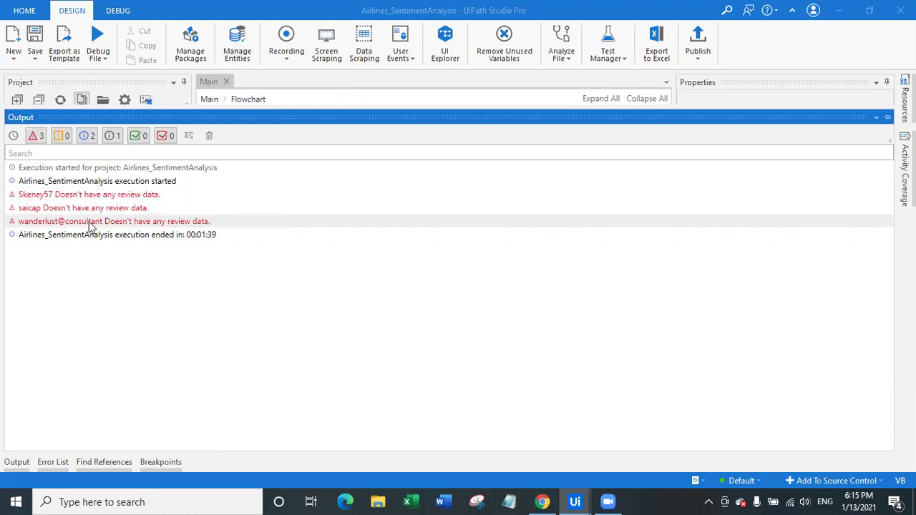
pyautogui.click(17, 463)
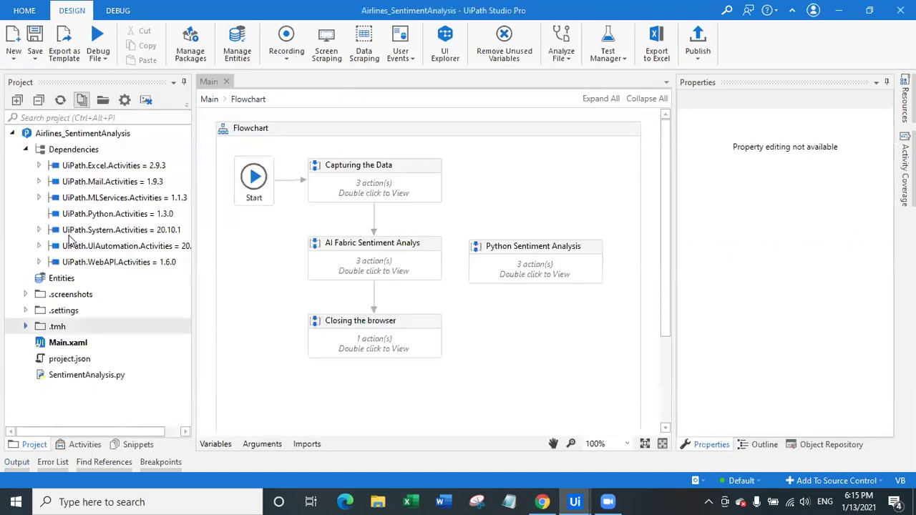
pyautogui.click(60, 100)
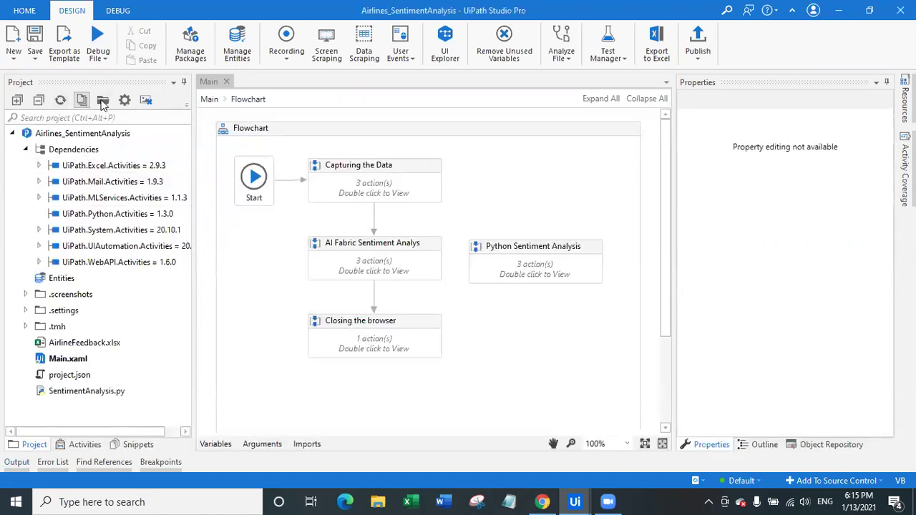
pyautogui.click(89, 347)
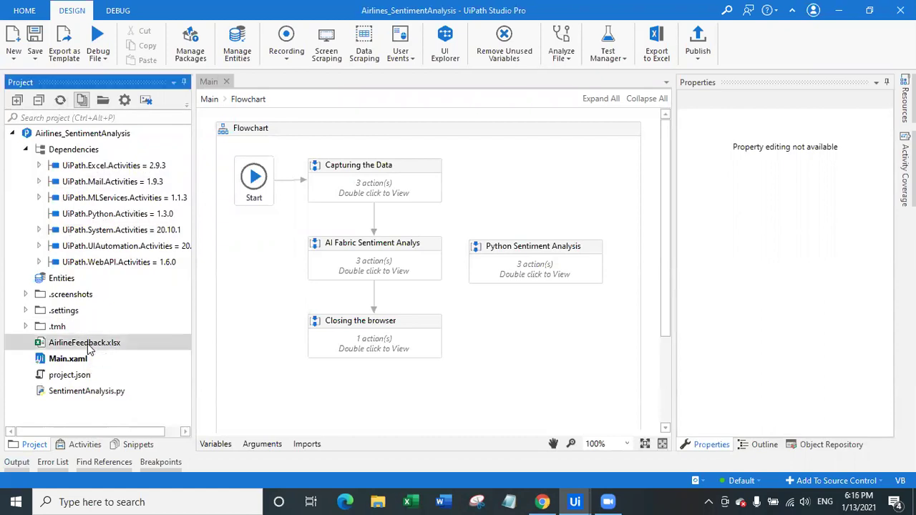
pyautogui.doubleClick(88, 347)
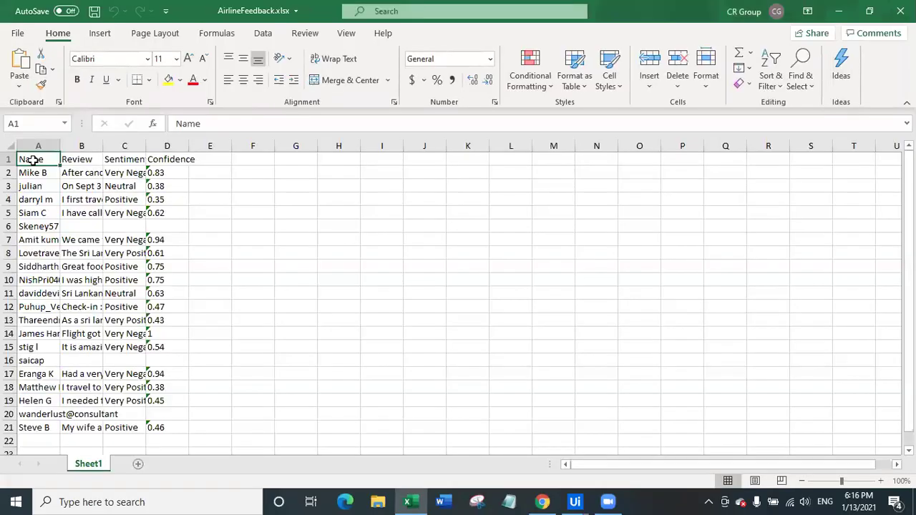
# Step: Widen all the worksheet's columns equally so the Name, Review, Sentiment and Confidence data can be read
pyautogui.click(9, 145)
pyautogui.moveTo(61, 145); pyautogui.dragTo(185, 152)
# Step: Examine the entries without review text in rows 6, 16 and 20 of the feedback sheet
pyautogui.click(112, 187)
pyautogui.press('Down')
pyautogui.press('Down')
pyautogui.press('Down')
pyautogui.press('Right')
pyautogui.press('Left')
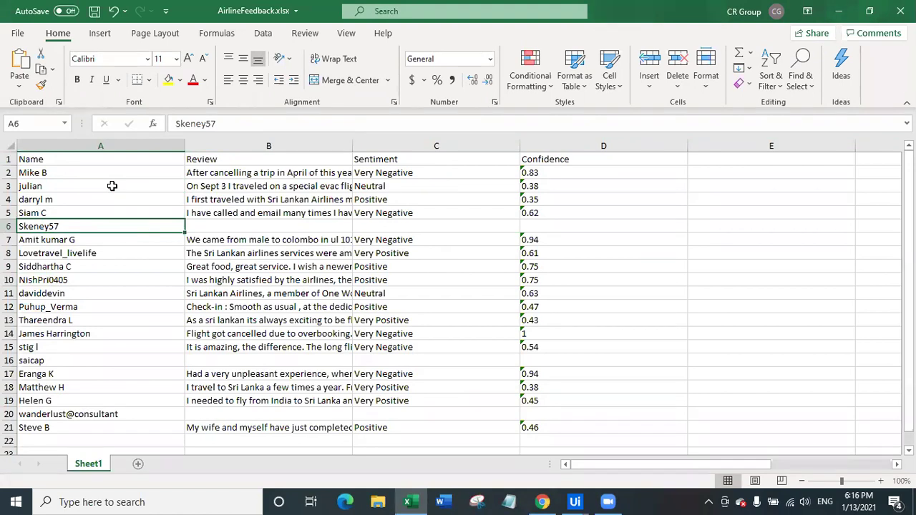
pyautogui.click(94, 360)
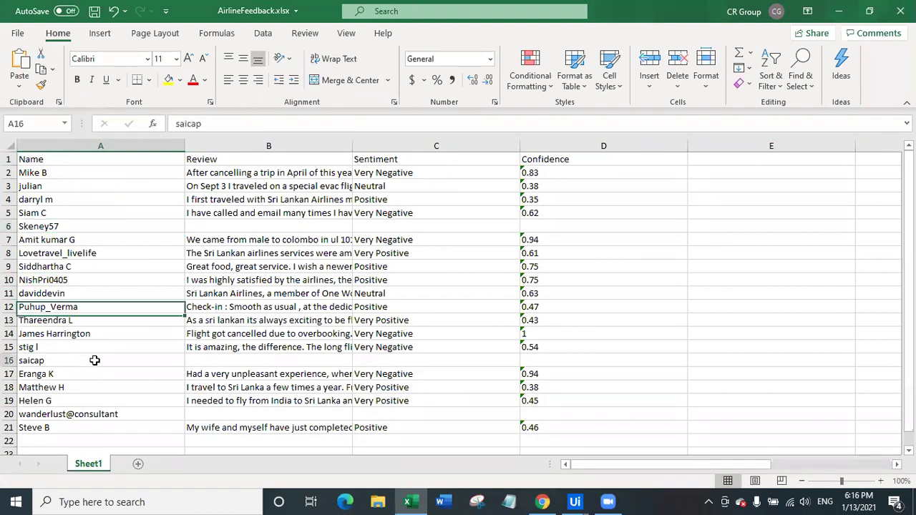
pyautogui.click(84, 413)
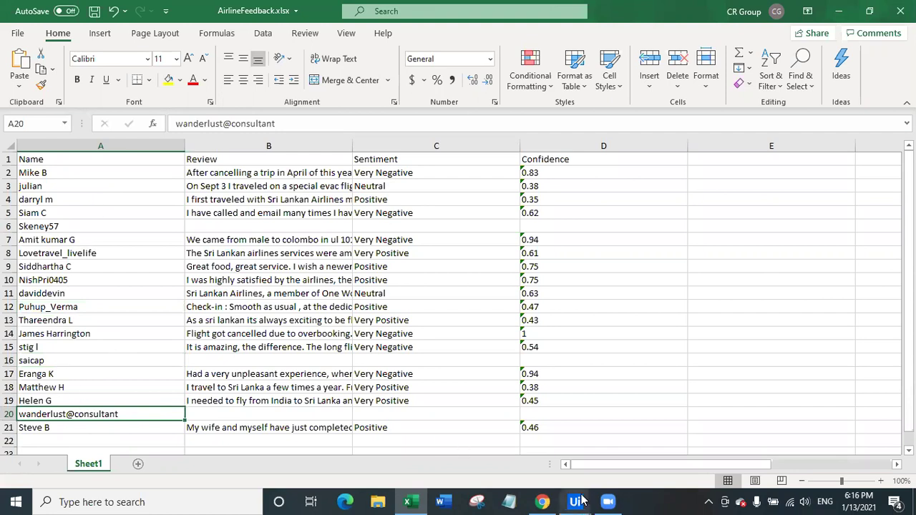
# Step: Compare those entries with the output log of the Airlines_SentimentAnalysis project in UiPath Studio, and return to the Excel workbook
pyautogui.moveTo(579, 502)
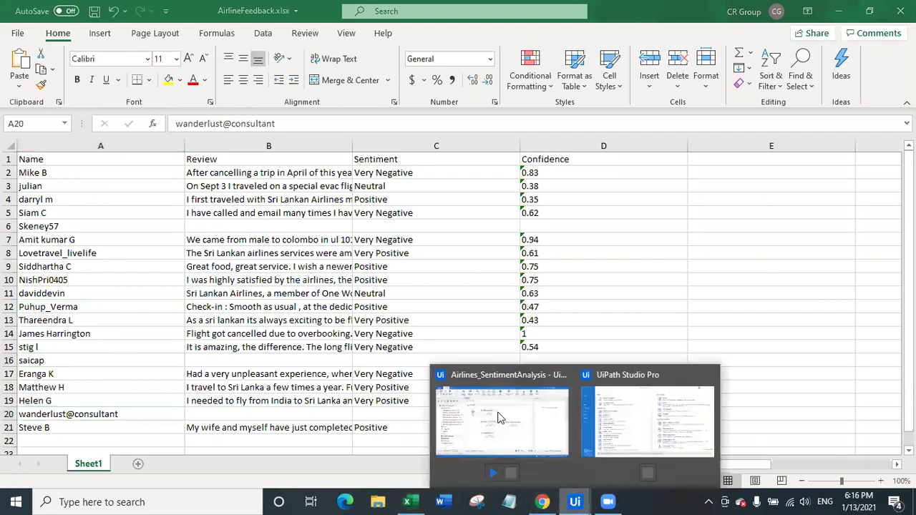
pyautogui.click(500, 418)
pyautogui.moveTo(26, 464)
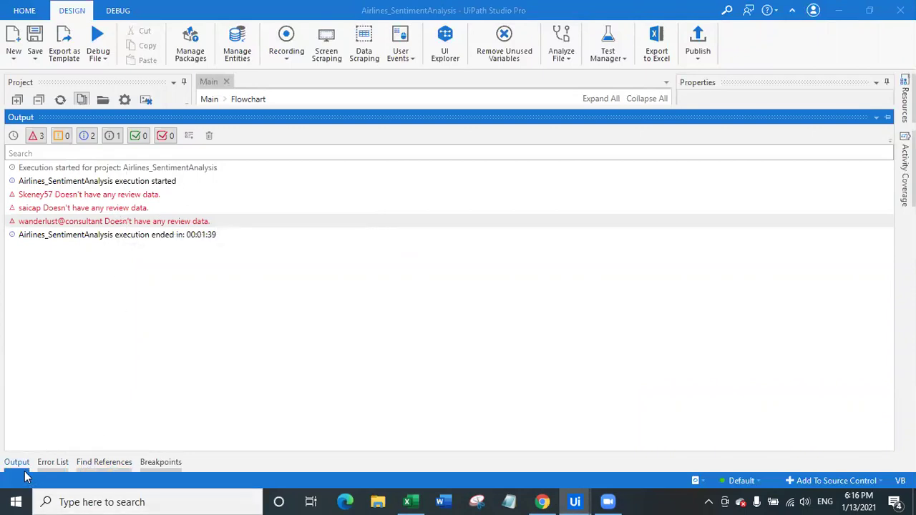
pyautogui.moveTo(549, 501)
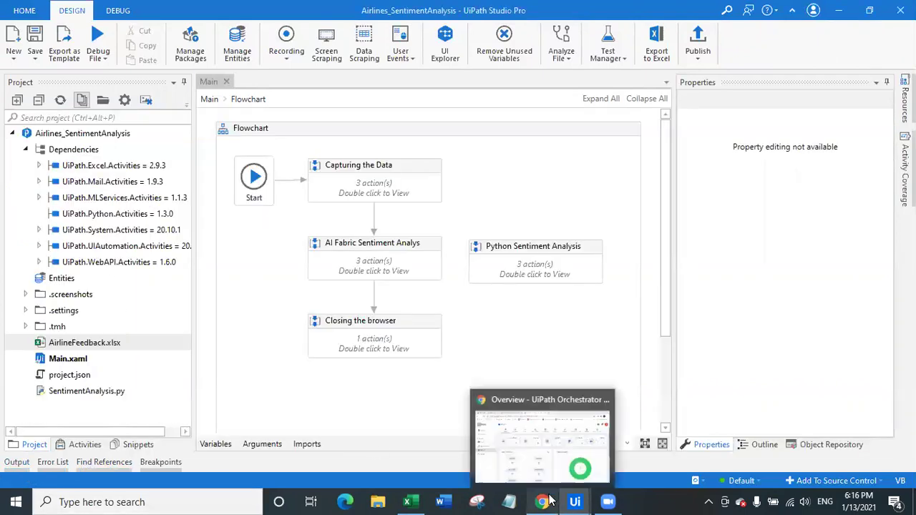
pyautogui.click(409, 502)
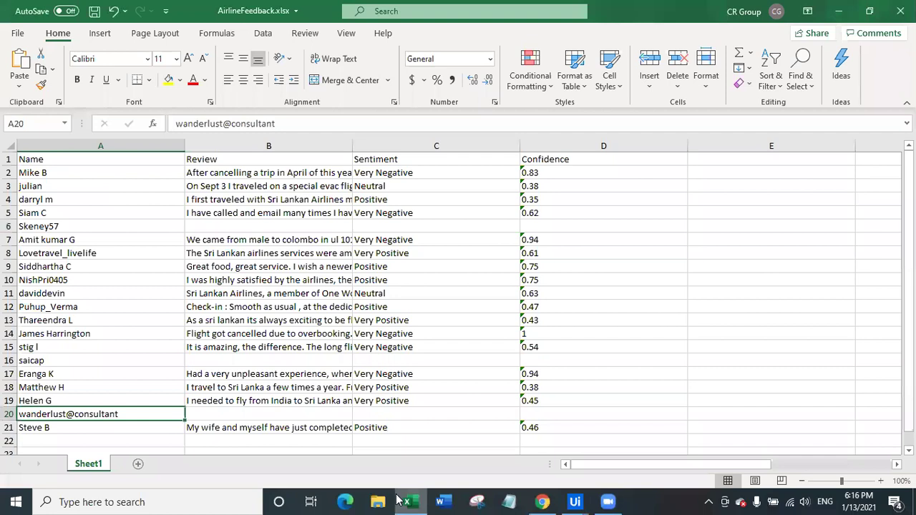
# Step: Examine the Review, Sentiment and Confidence values in the first rows of the feedback sheet
pyautogui.click(244, 174)
pyautogui.click(401, 161)
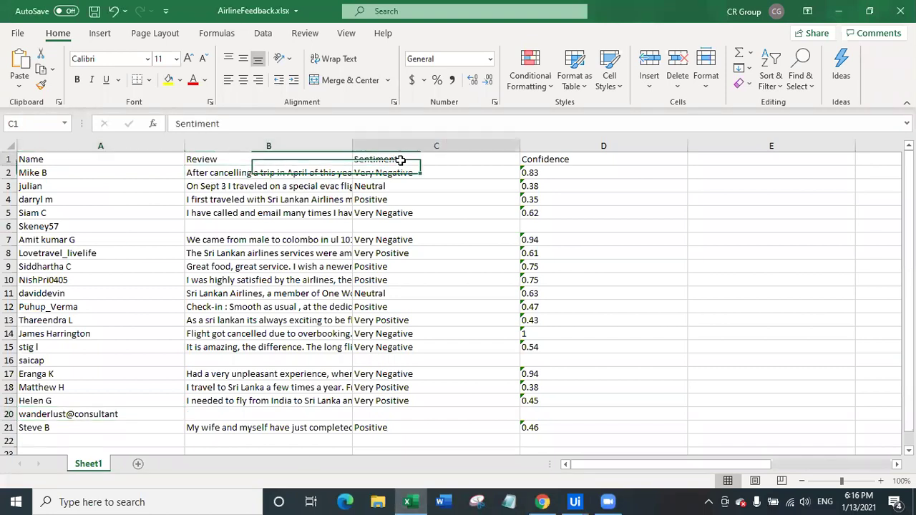
pyautogui.click(413, 173)
pyautogui.press('Down')
pyautogui.press('Down')
pyautogui.press('Down')
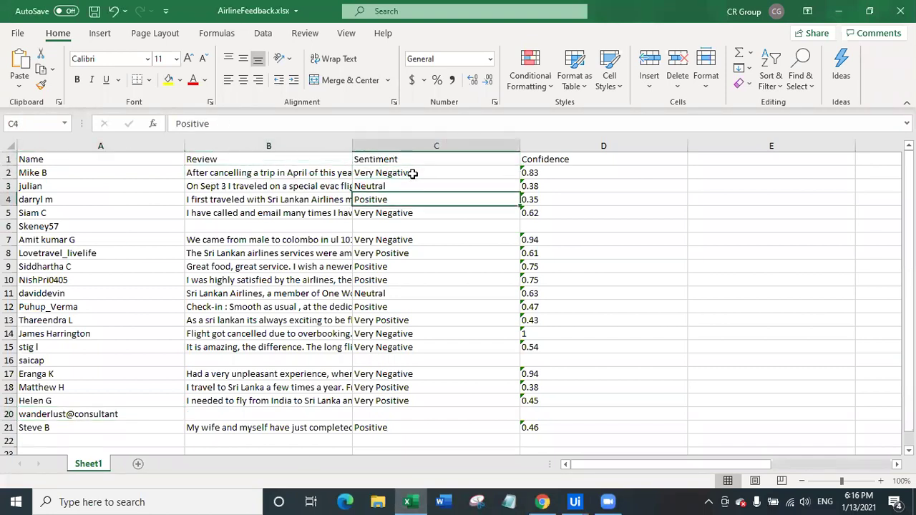
pyautogui.click(580, 171)
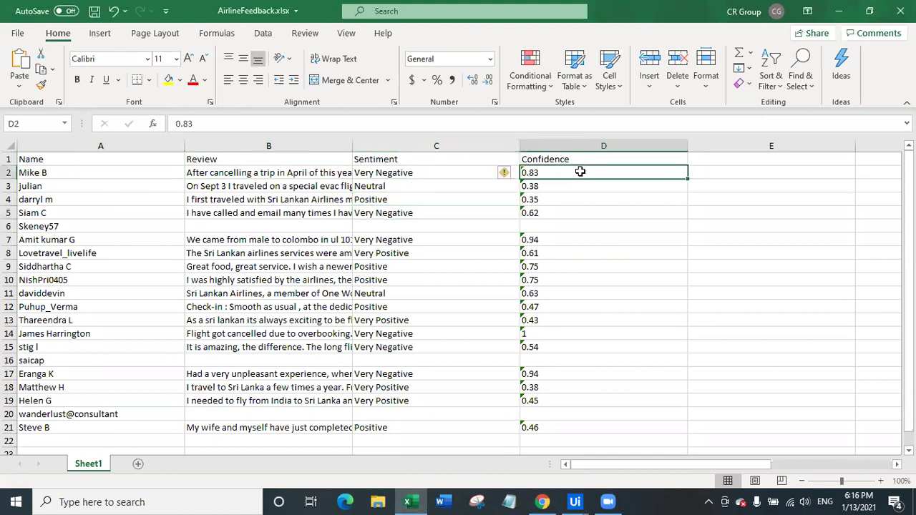
pyautogui.press('Down')
pyautogui.press('Down')
pyautogui.press('Down')
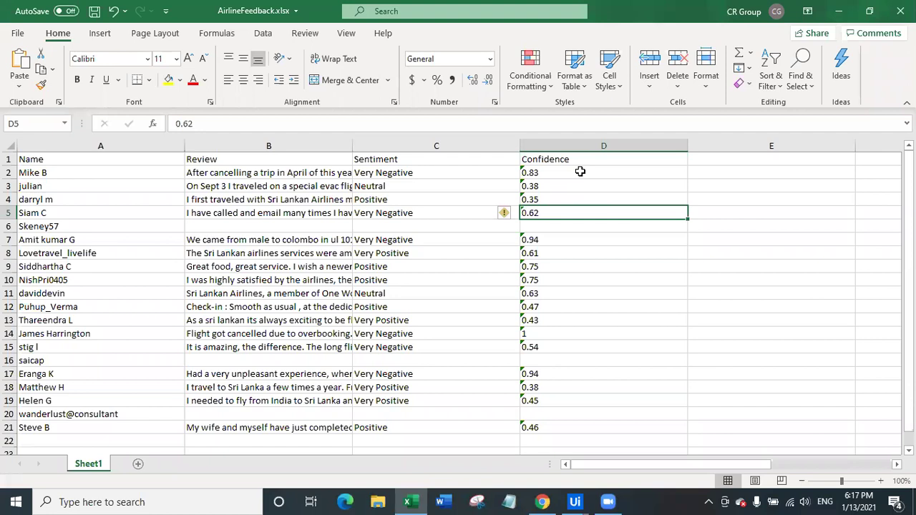
# Step: Wrap the text of the review in cell B14 about the cancelled flight
pyautogui.press('Down')
pyautogui.press('Down')
pyautogui.press('Down')
pyautogui.press('Down')
pyautogui.press('Down')
pyautogui.press('Down')
pyautogui.press('Down')
pyautogui.press('Down')
pyautogui.press('Down')
pyautogui.press('Down')
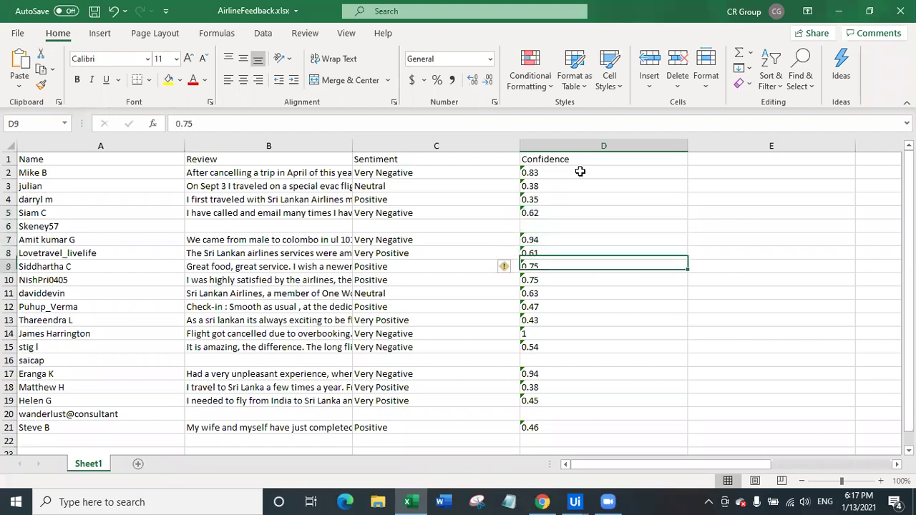
pyautogui.press('Up')
pyautogui.press('Left')
pyautogui.press('Right')
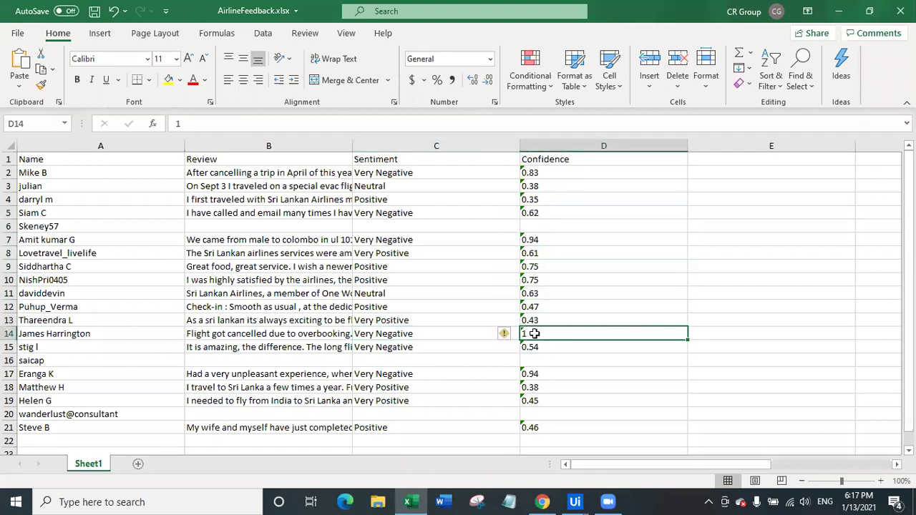
pyautogui.click(439, 338)
pyautogui.press('Left')
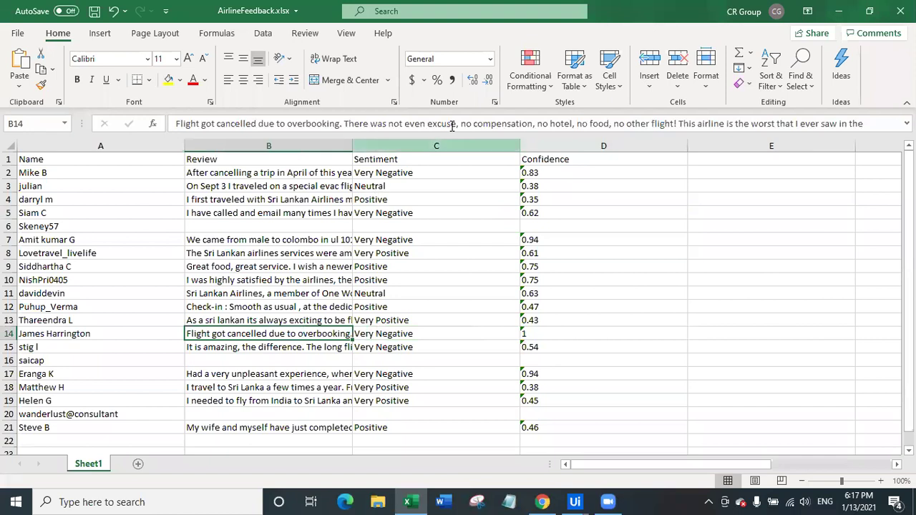
pyautogui.click(334, 59)
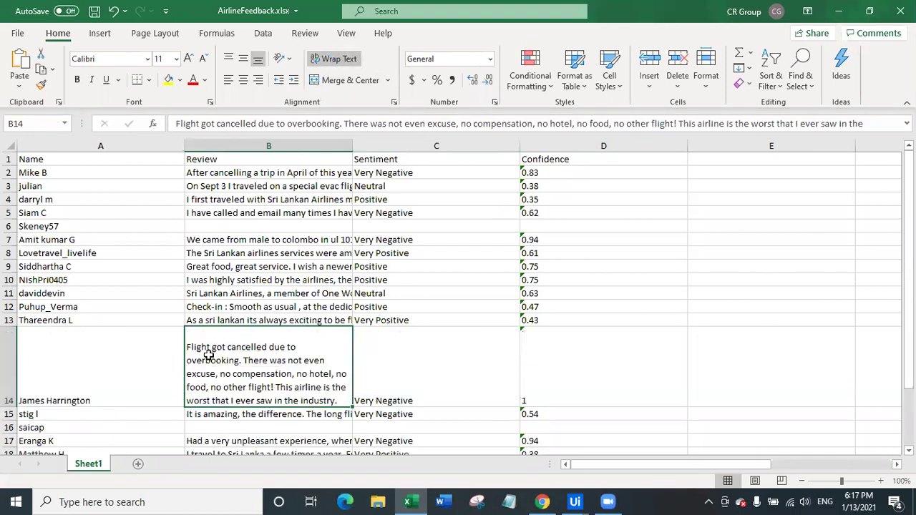
# Step: Examine the name, review, sentiment and confidence in row 14
pyautogui.click(111, 384)
pyautogui.click(220, 378)
pyautogui.click(480, 367)
pyautogui.click(580, 367)
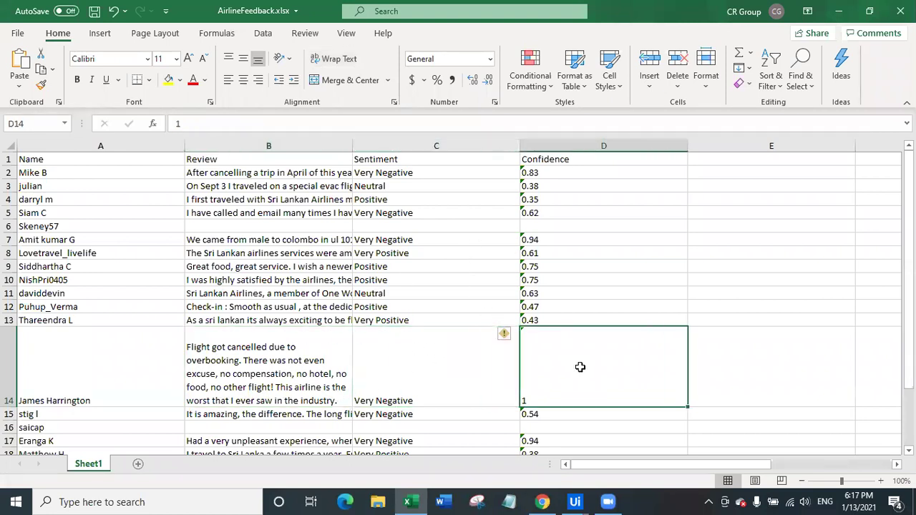
pyautogui.click(445, 367)
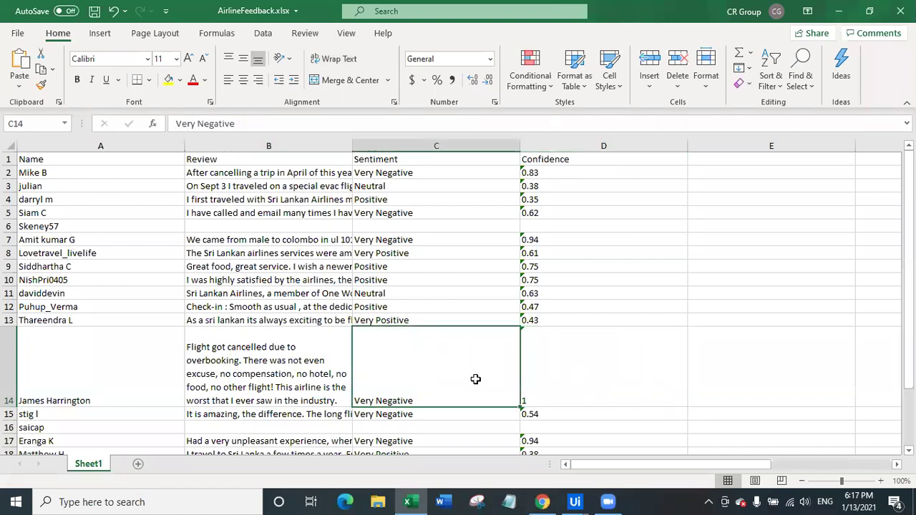
# Step: Examine the Confidence values from row 9 down to the end of the data
pyautogui.click(598, 272)
pyautogui.press('Down')
pyautogui.press('Down')
pyautogui.press('Down')
pyautogui.press('Down')
pyautogui.press('Down')
pyautogui.press('Down')
pyautogui.press('Down')
pyautogui.press('Down')
pyautogui.press('Down')
pyautogui.press('Down')
pyautogui.press('Down')
pyautogui.press('Down')
pyautogui.press('Down')
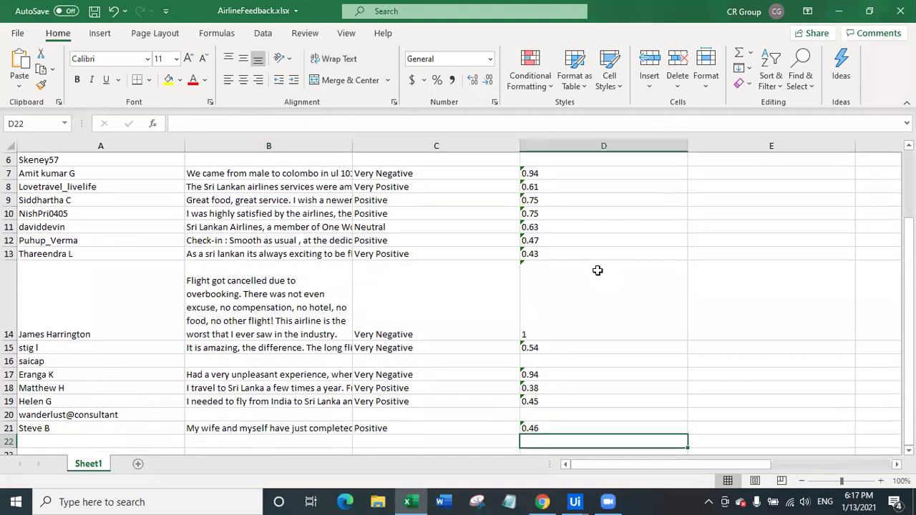
# Step: Wrap the text of the review in cell B17 about the unpleasant experience
pyautogui.press('Up')
pyautogui.press('Up')
pyautogui.press('Up')
pyautogui.press('Up')
pyautogui.press('Up')
pyautogui.press('Left')
pyautogui.press('Left')
pyautogui.press('Right')
pyautogui.press('Right')
pyautogui.press('Left')
pyautogui.press('Left')
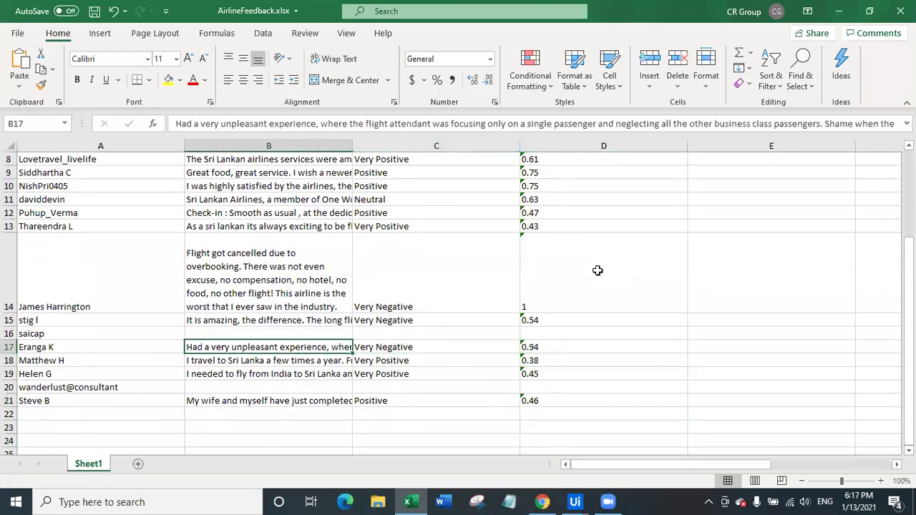
pyautogui.click(337, 58)
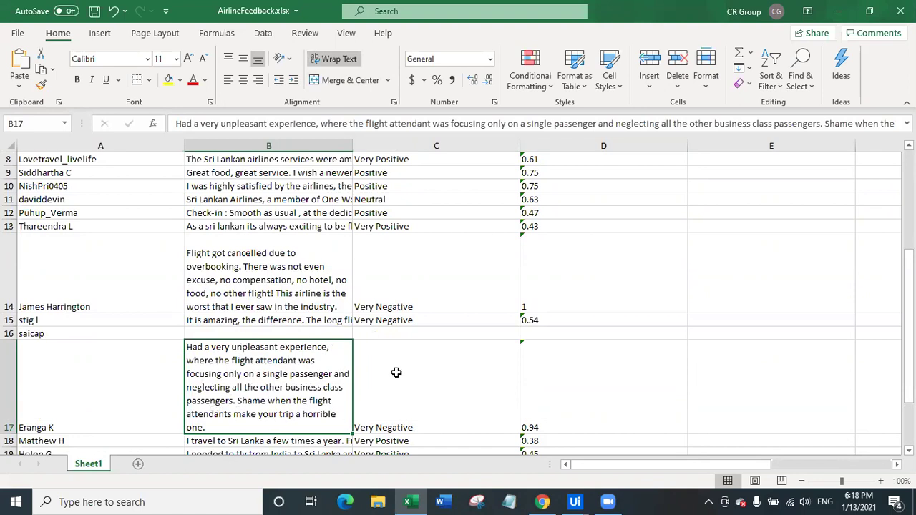
# Step: Examine the sentiment and confidence in row 17 and the Confidence values of the rows above up to the header
pyautogui.click(428, 358)
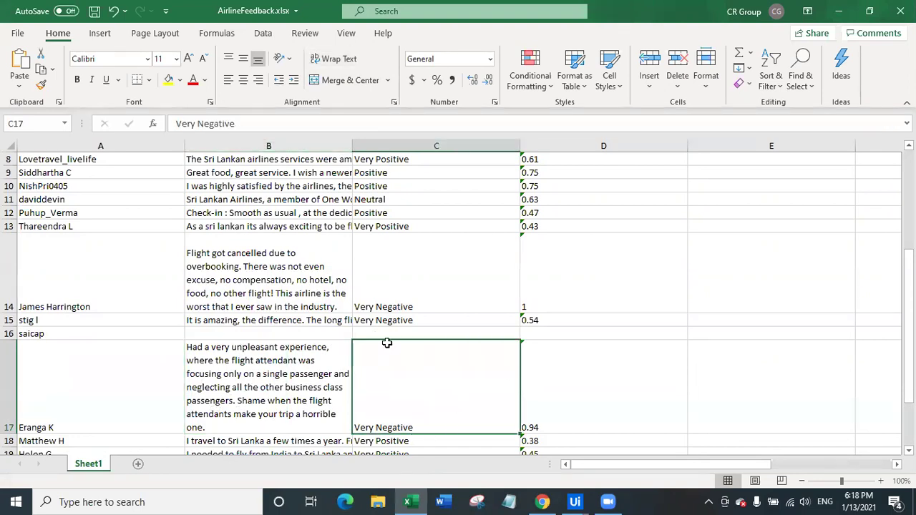
pyautogui.click(548, 386)
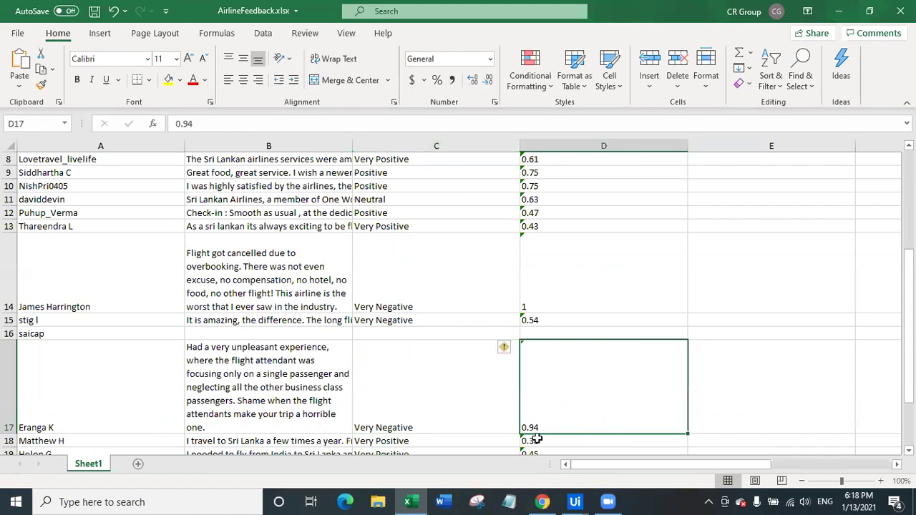
pyautogui.click(565, 213)
pyautogui.press('Up')
pyautogui.press('Up')
pyautogui.press('Up')
pyautogui.press('Up')
pyautogui.press('Up')
pyautogui.press('Up')
pyautogui.press('Up')
pyautogui.press('Up')
pyautogui.press('Up')
pyautogui.press('Up')
pyautogui.press('Up')
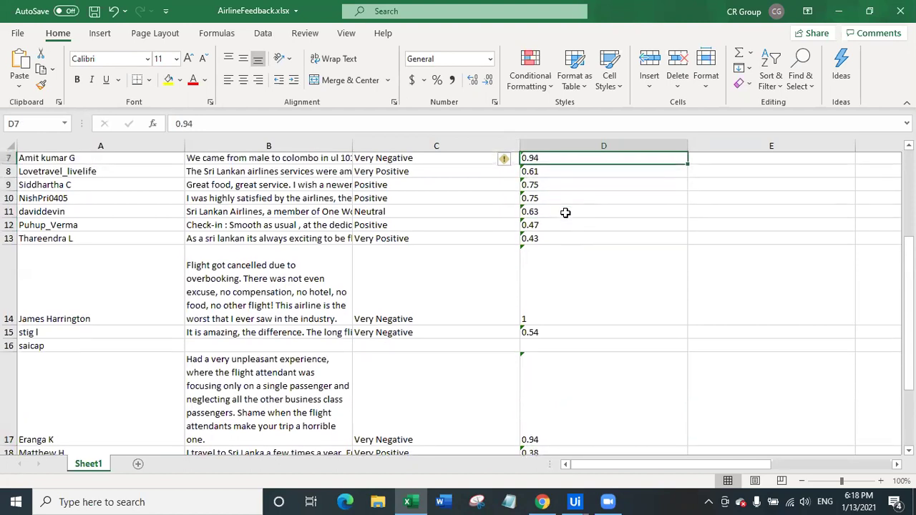
# Step: Wrap the text of the review in cell B3 about the evacuation flight and widen the Review column
pyautogui.press('Down')
pyautogui.press('Down')
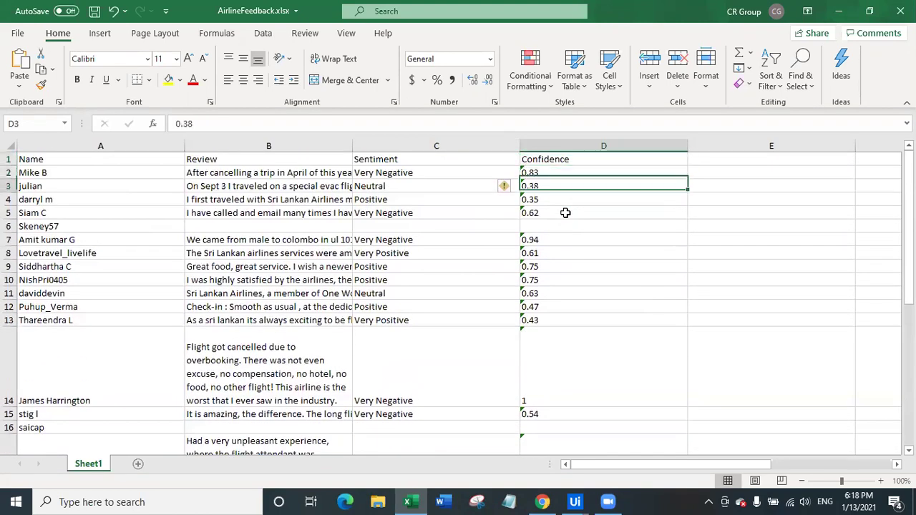
pyautogui.press('Down')
pyautogui.press('Left')
pyautogui.press('Up')
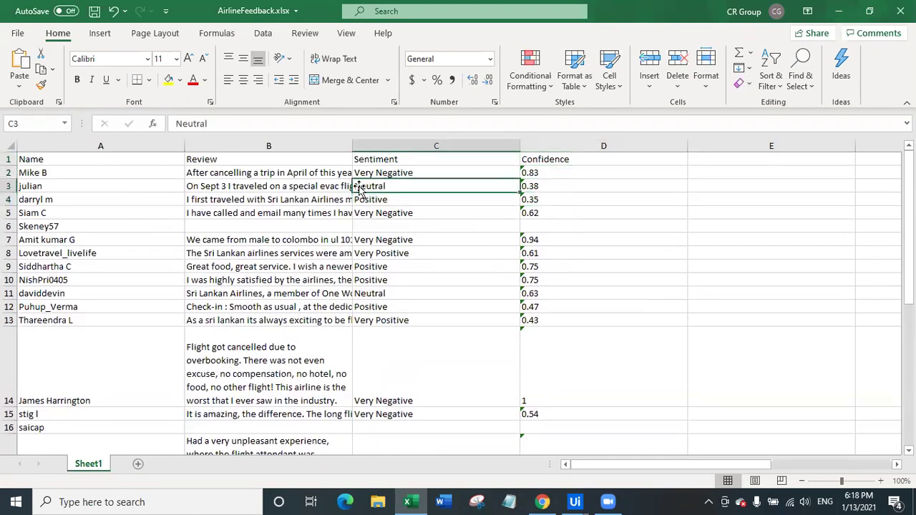
pyautogui.click(320, 186)
pyautogui.click(350, 62)
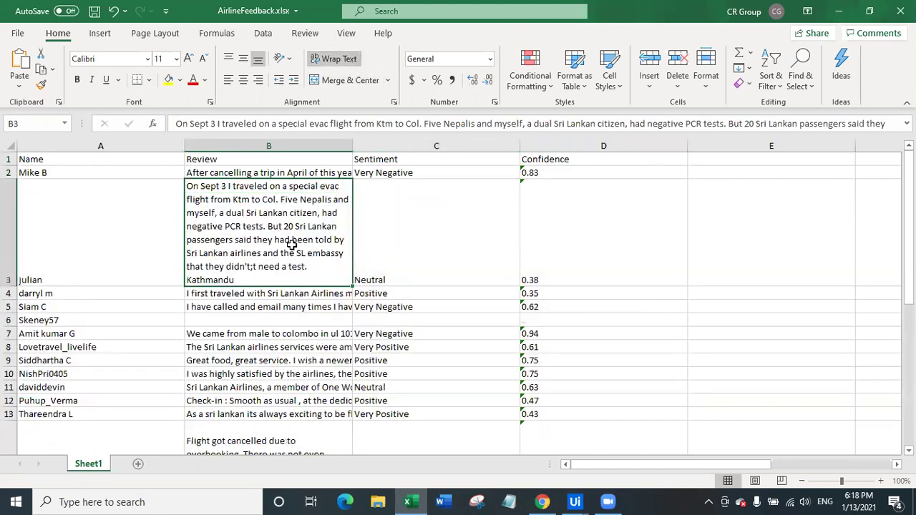
pyautogui.moveTo(352, 143); pyautogui.dragTo(394, 145)
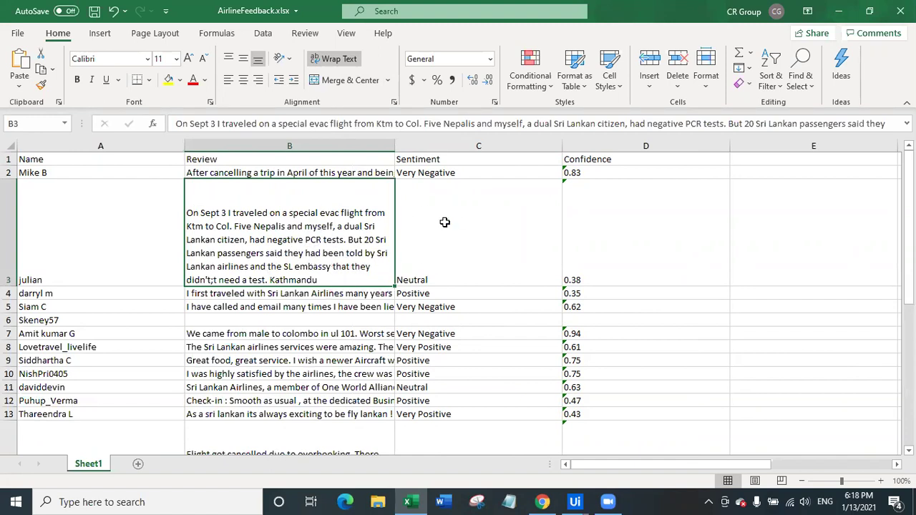
# Step: Compare the row 3 sentiment with its review and close AirlineFeedback.xlsx without saving the changes
pyautogui.click(469, 232)
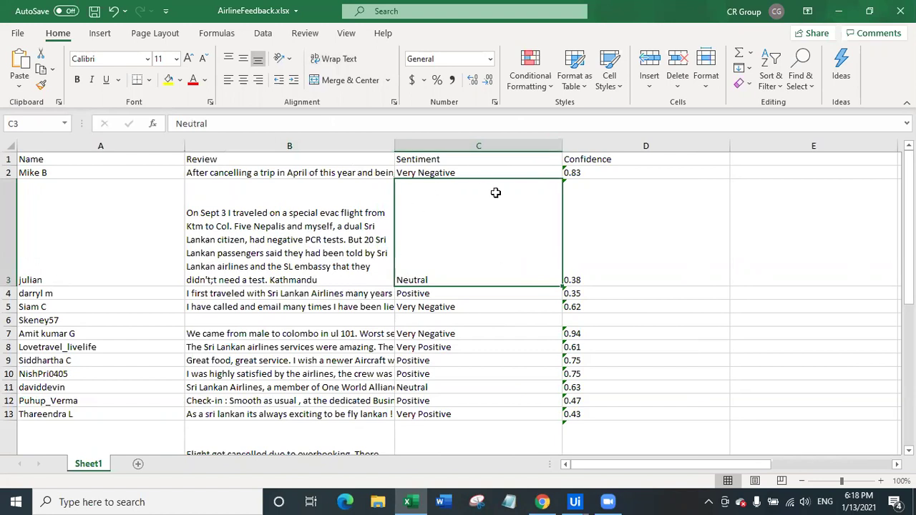
pyautogui.click(347, 228)
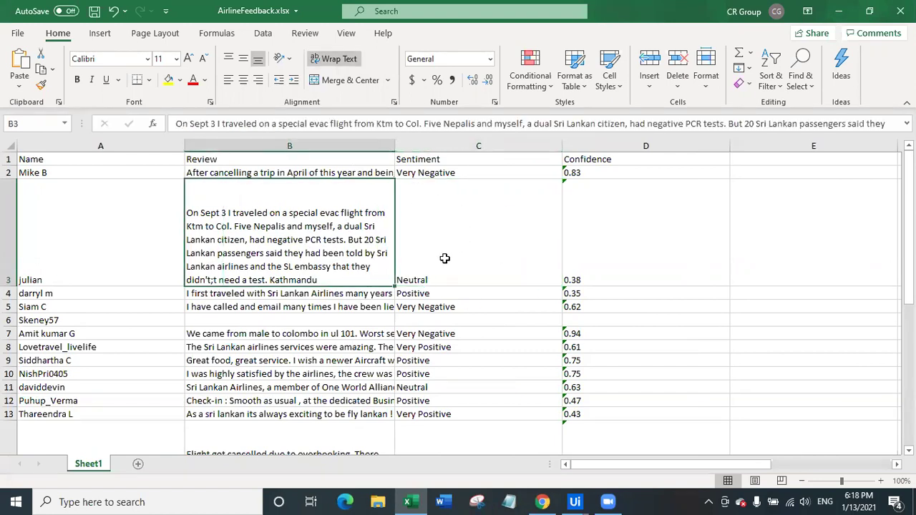
pyautogui.click(515, 181)
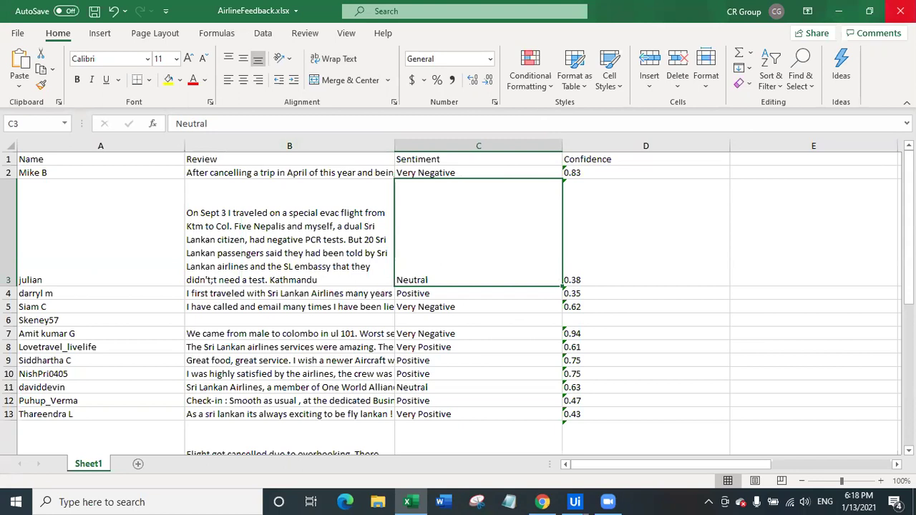
pyautogui.click(901, 10)
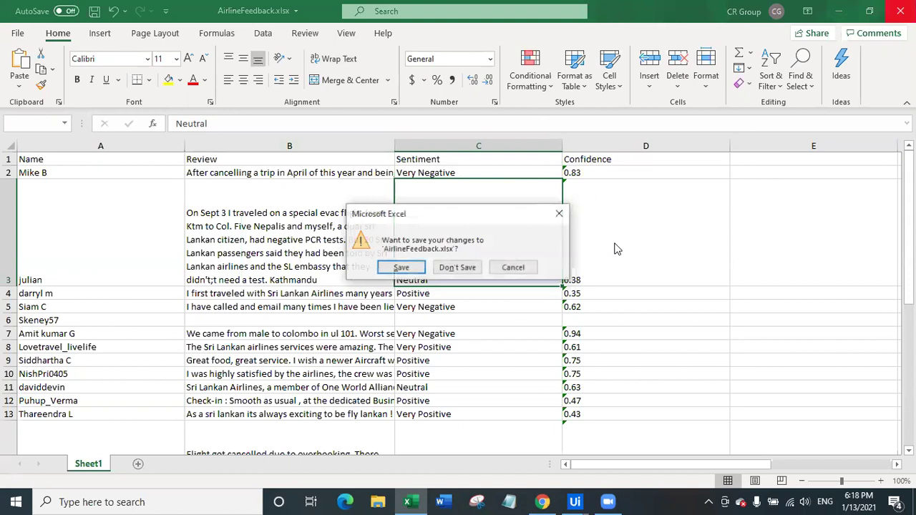
pyautogui.click(457, 268)
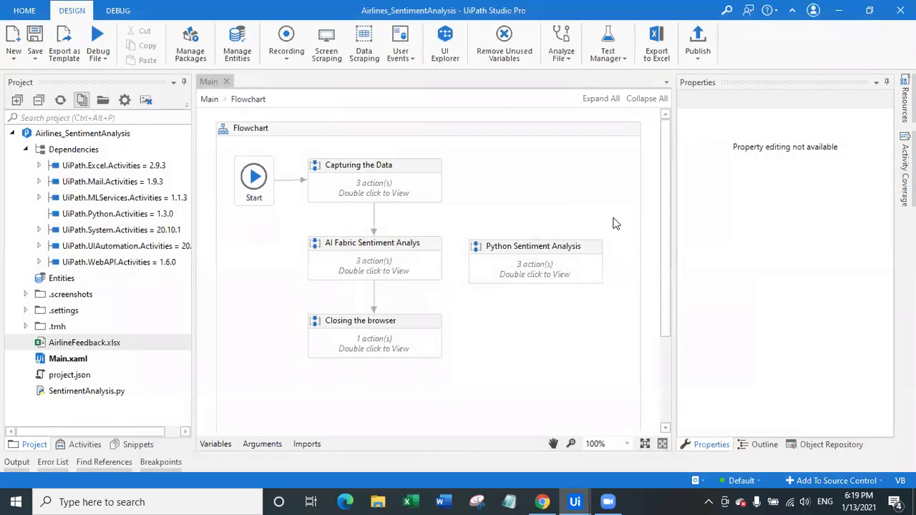
# Step: Create a new blank UiPath Studio process named Sentiments in VB and open its main workflow
pyautogui.click(575, 501)
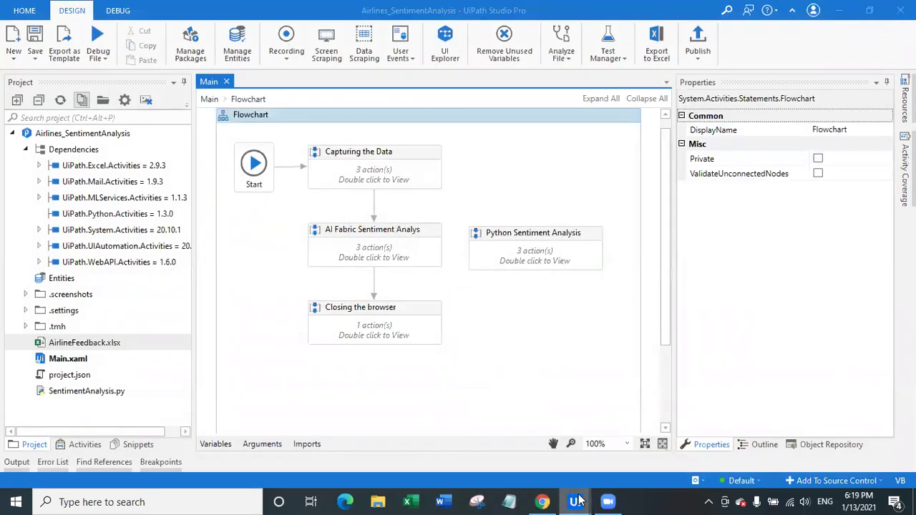
pyautogui.click(647, 421)
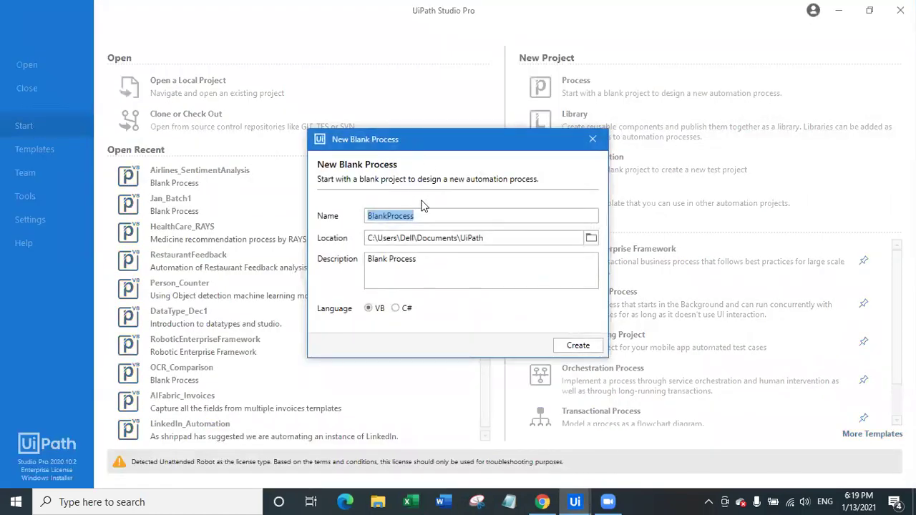
pyautogui.write('Sentiments')
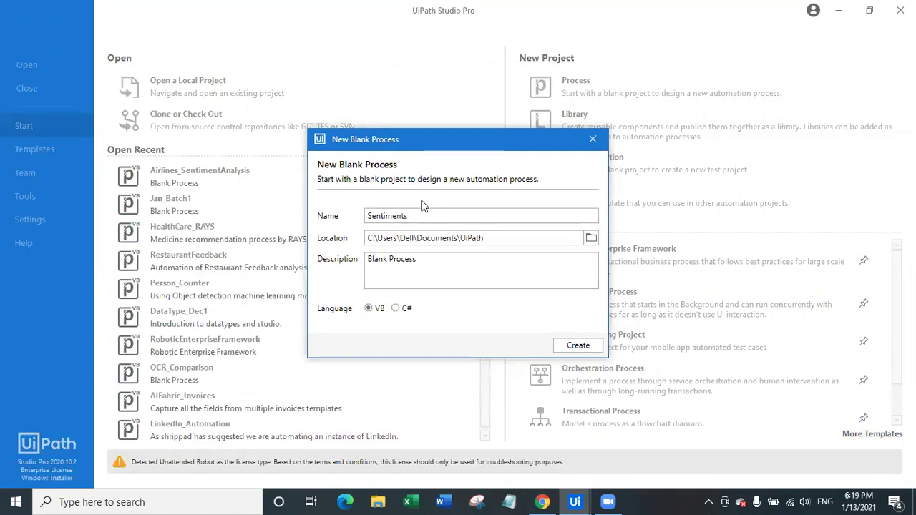
pyautogui.click(576, 346)
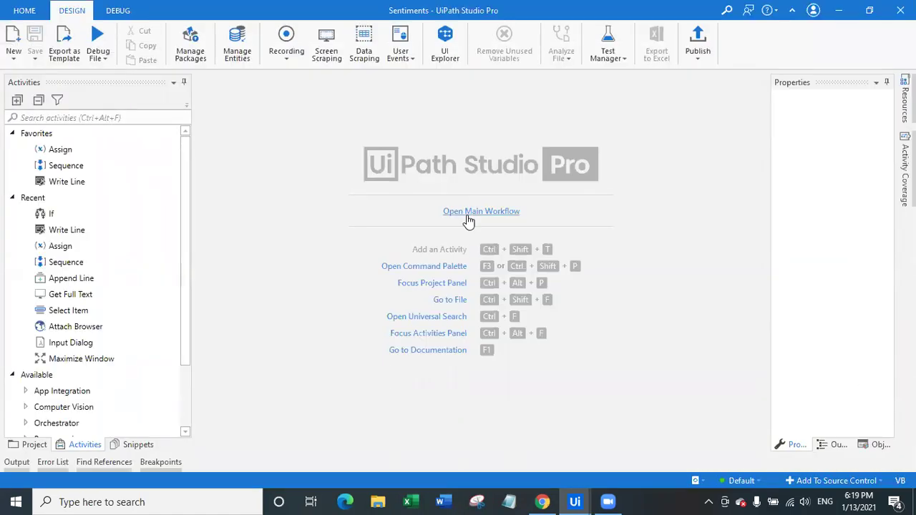
pyautogui.click(467, 212)
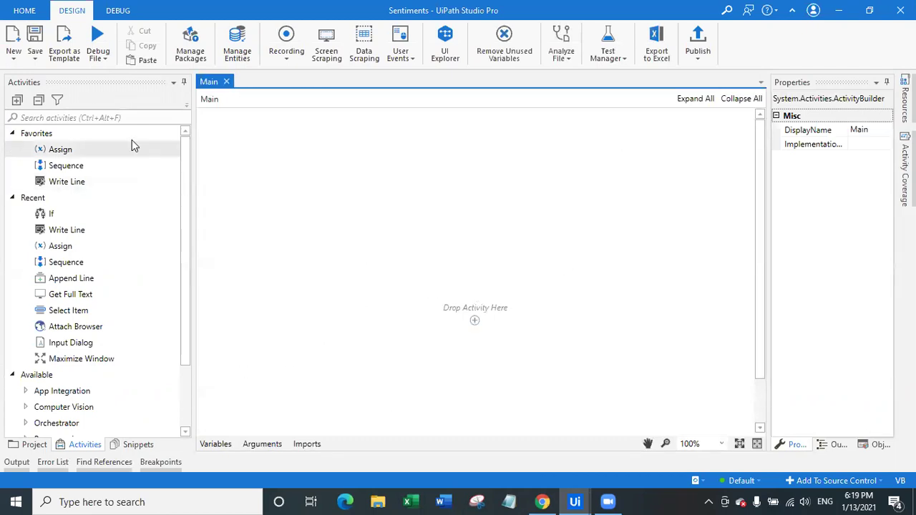
# Step: Find the Flowchart activity and add it to the empty Main workflow
pyautogui.click(127, 116)
pyautogui.write('FLOWCHA')
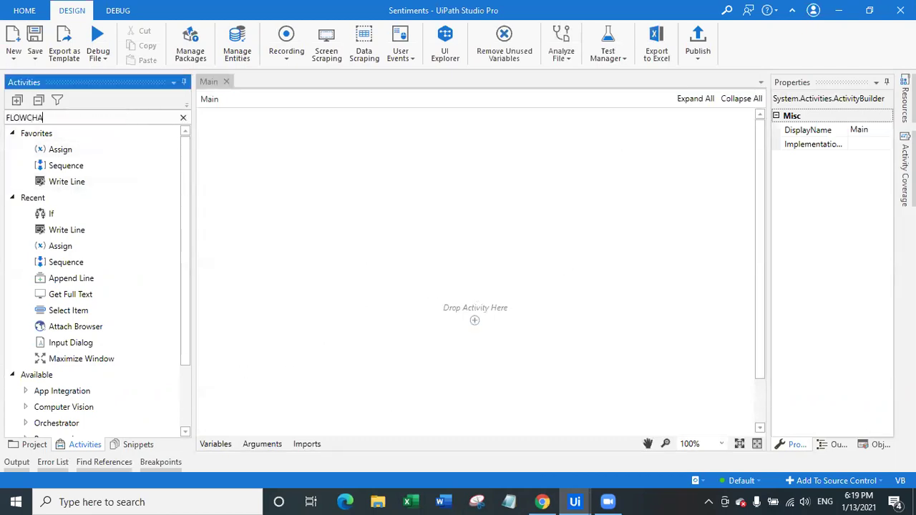
pyautogui.write('RT')
pyautogui.moveTo(76, 213); pyautogui.dragTo(472, 315)
pyautogui.doubleClick(481, 322)
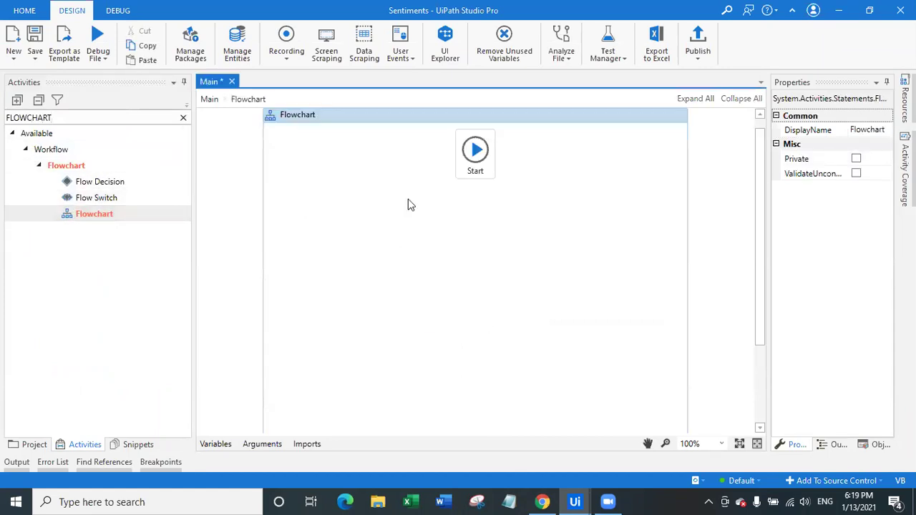
# Step: Move the Start node to the upper-left corner of the flowchart, save the workflow and clear the activity search
pyautogui.moveTo(480, 175); pyautogui.dragTo(308, 180)
pyautogui.click(419, 209)
pyautogui.hotkey('ctrl', 's')
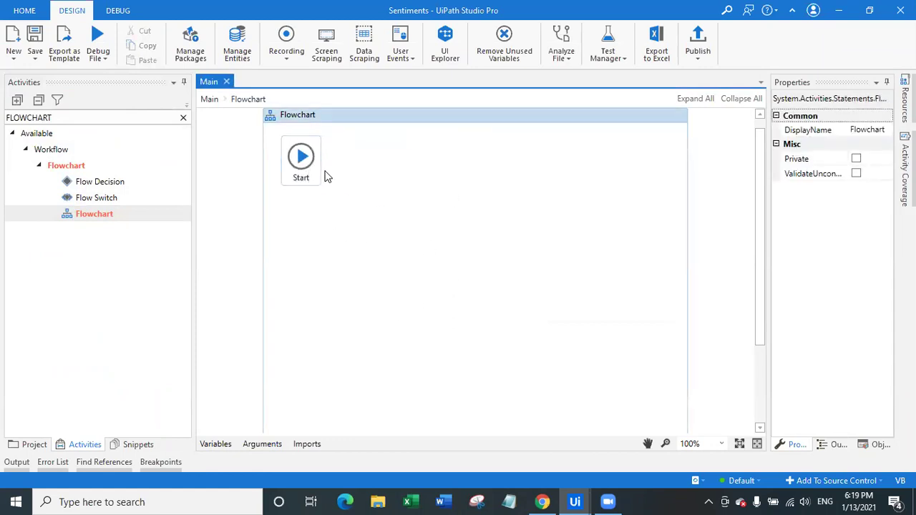
pyautogui.click(183, 118)
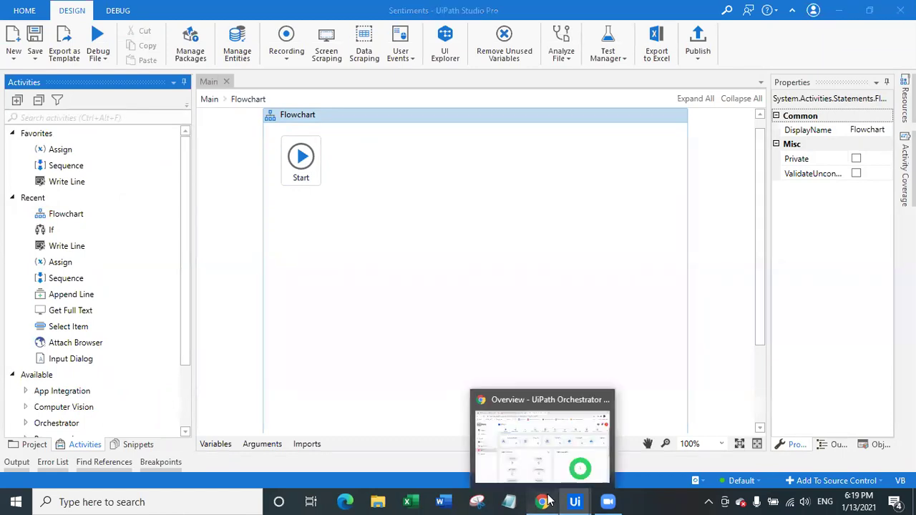
# Step: Switch to the Airlines_SentimentAnalysis project and examine the Open Trip Advisor URL and Maximize Window activity inside Capturing the Data
pyautogui.click(533, 437)
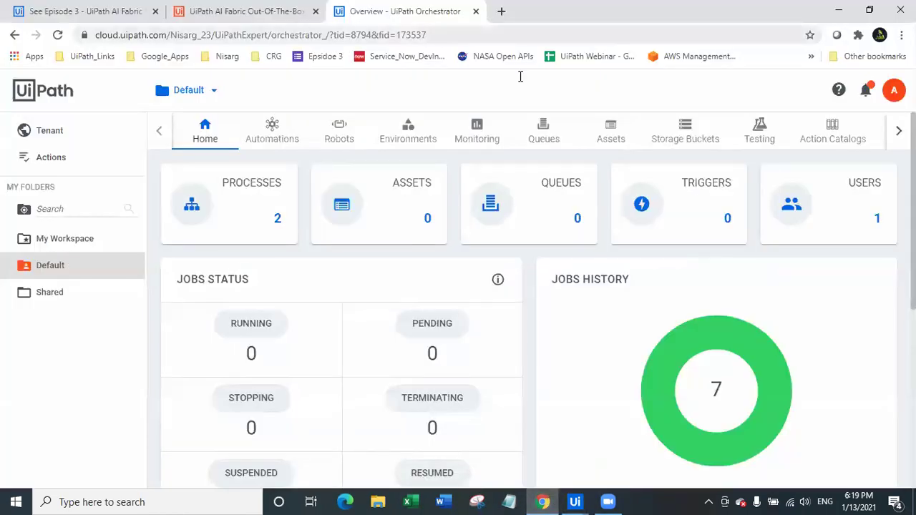
pyautogui.moveTo(574, 502)
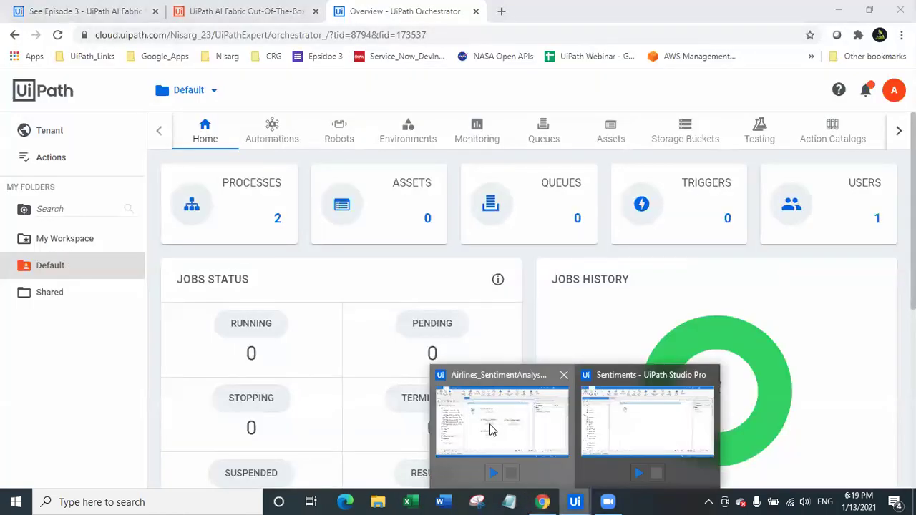
pyautogui.click(505, 436)
pyautogui.doubleClick(422, 173)
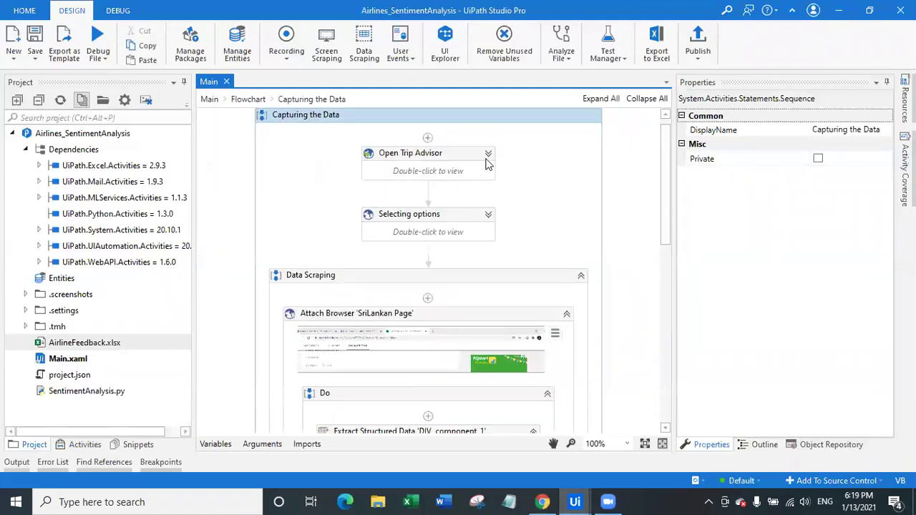
pyautogui.click(488, 154)
pyautogui.click(464, 179)
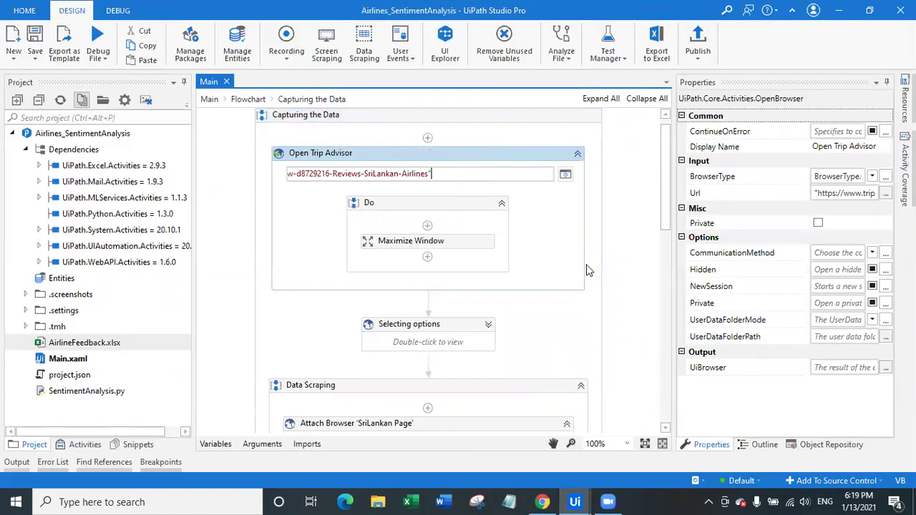
pyautogui.click(542, 248)
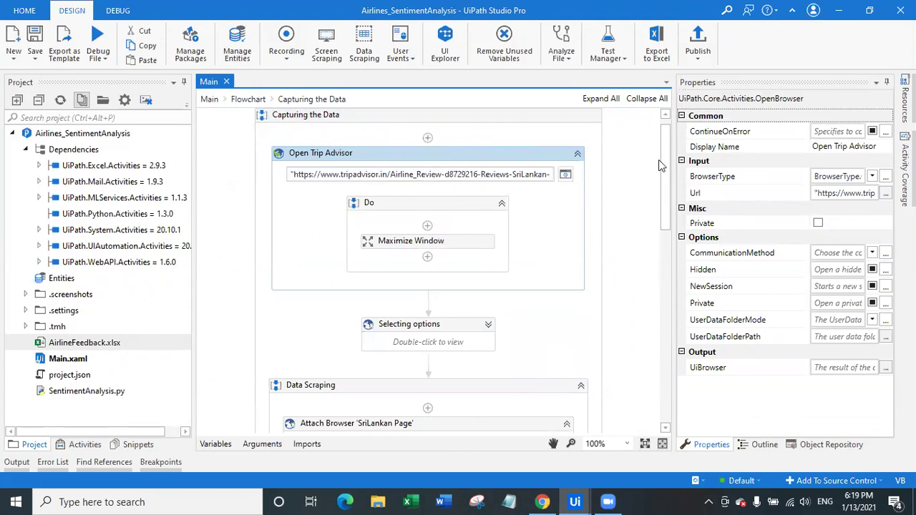
pyautogui.click(454, 242)
# Step: Expand Selecting options and examine its Check activities for the Excellent, Poor, Terrible, Asia and Business Class filters
pyautogui.click(489, 327)
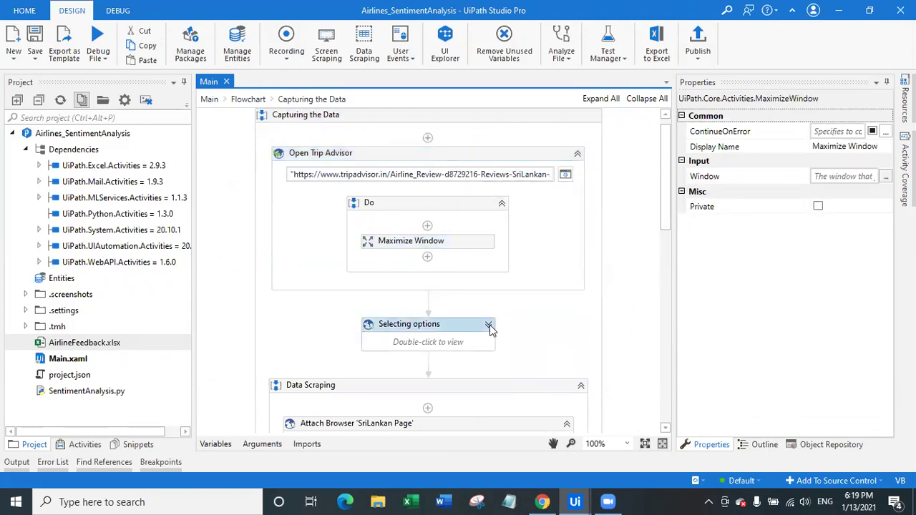
pyautogui.moveTo(667, 170); pyautogui.dragTo(672, 219)
pyautogui.scroll(-3, 672, 218)
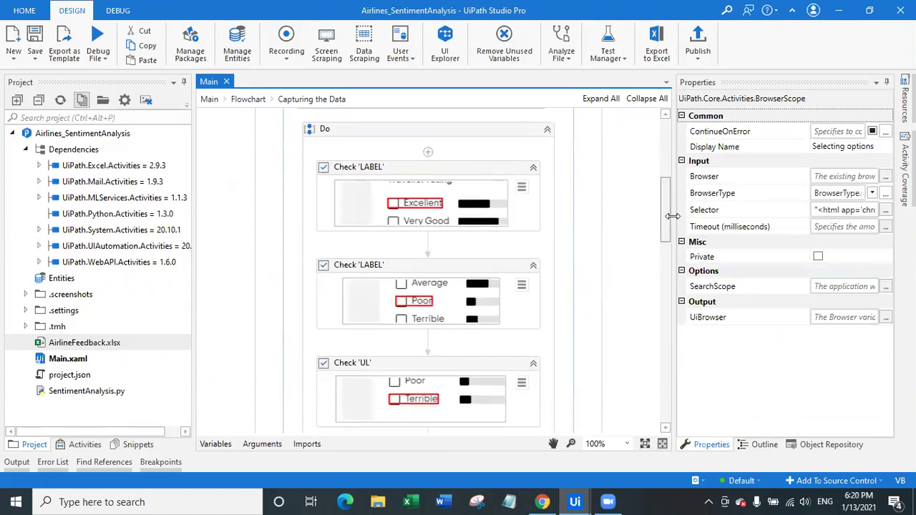
pyautogui.click(450, 222)
pyautogui.click(458, 306)
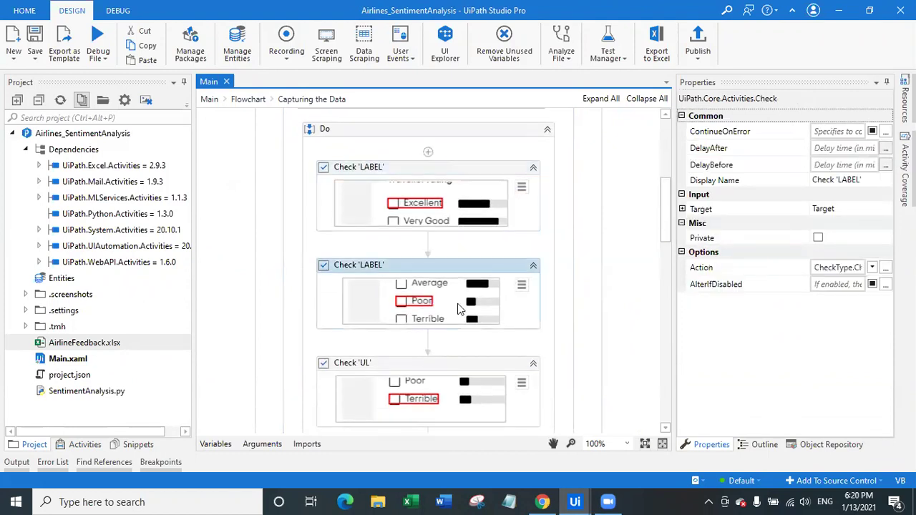
pyautogui.scroll(-9, 658, 226)
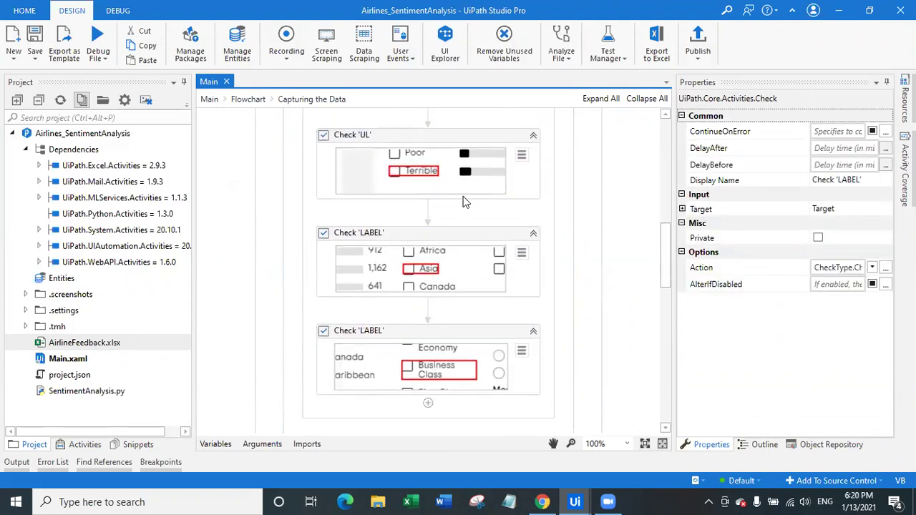
pyautogui.click(460, 192)
pyautogui.click(453, 261)
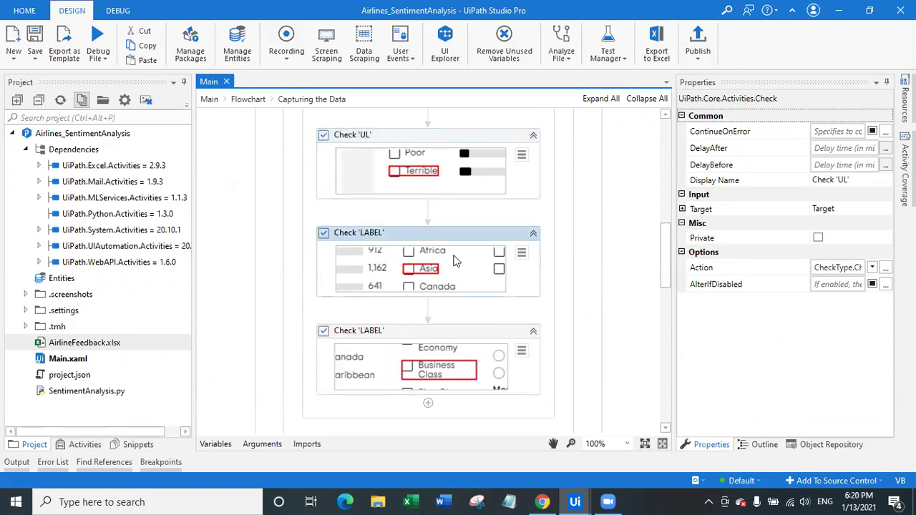
pyautogui.click(463, 369)
pyautogui.moveTo(665, 244); pyautogui.dragTo(654, 138)
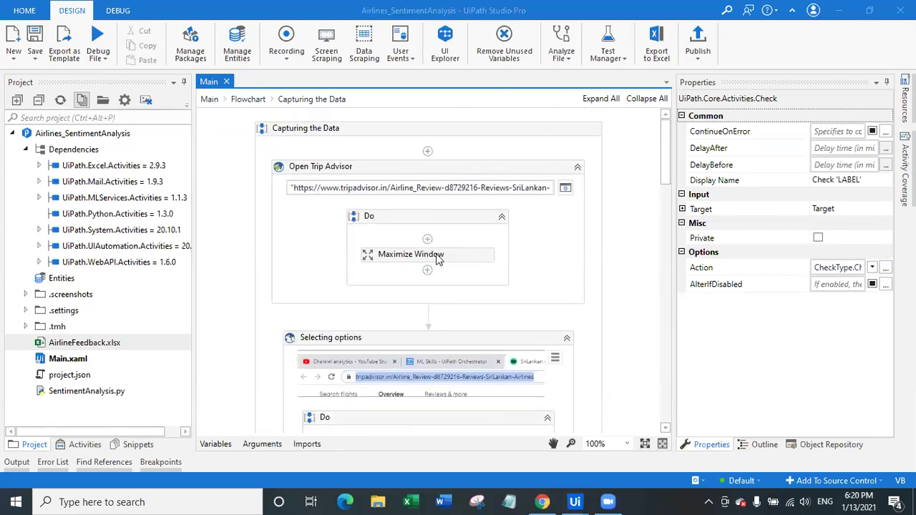
# Step: Switch to the Sentiments project and add a Sequence named Capturing Data beside the flowchart's Start node
pyautogui.hotkey('alt', 'Tab')
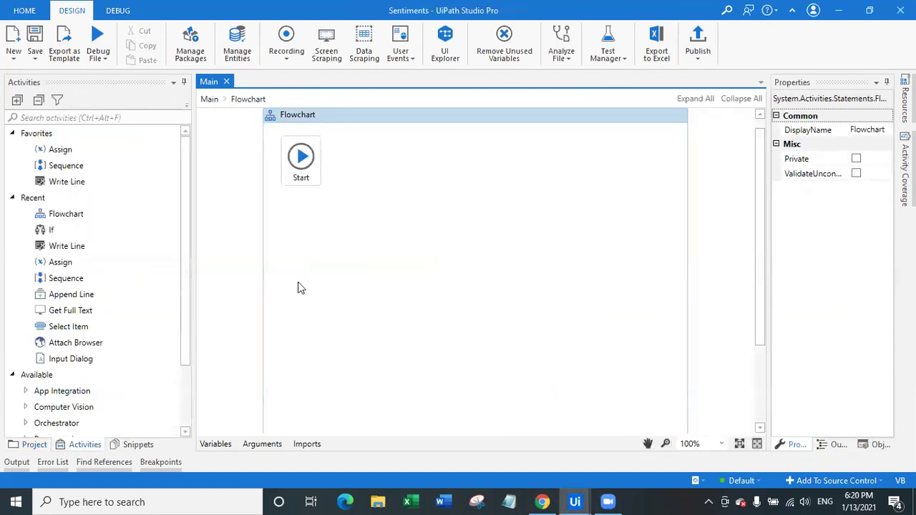
pyautogui.moveTo(86, 167); pyautogui.dragTo(411, 168)
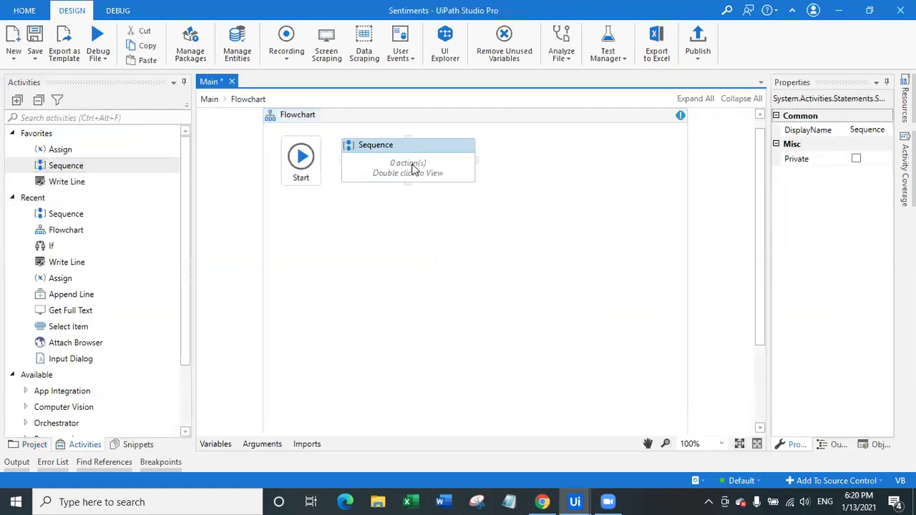
pyautogui.rightClick(412, 168)
pyautogui.click(376, 150)
pyautogui.click(382, 146)
pyautogui.hotkey('ctrl', 'a')
pyautogui.press('BackSpace')
pyautogui.write('Ca')
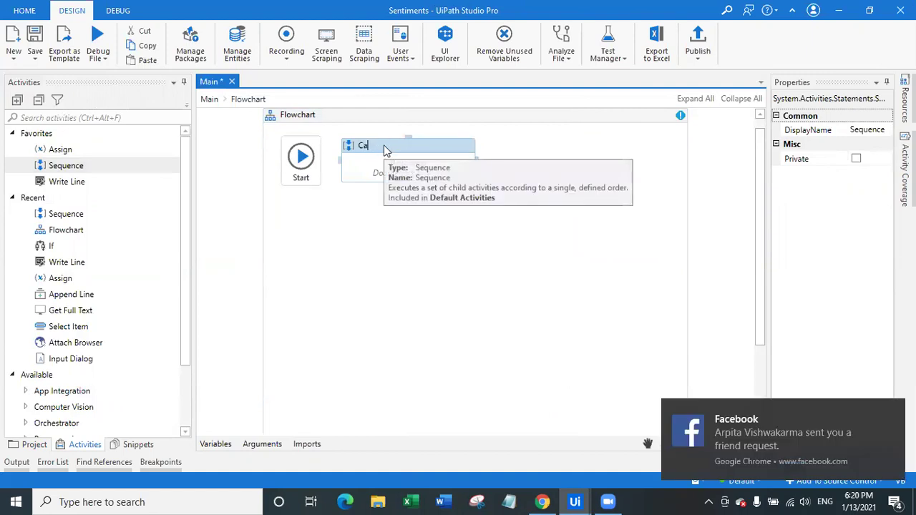
pyautogui.write('pturing')
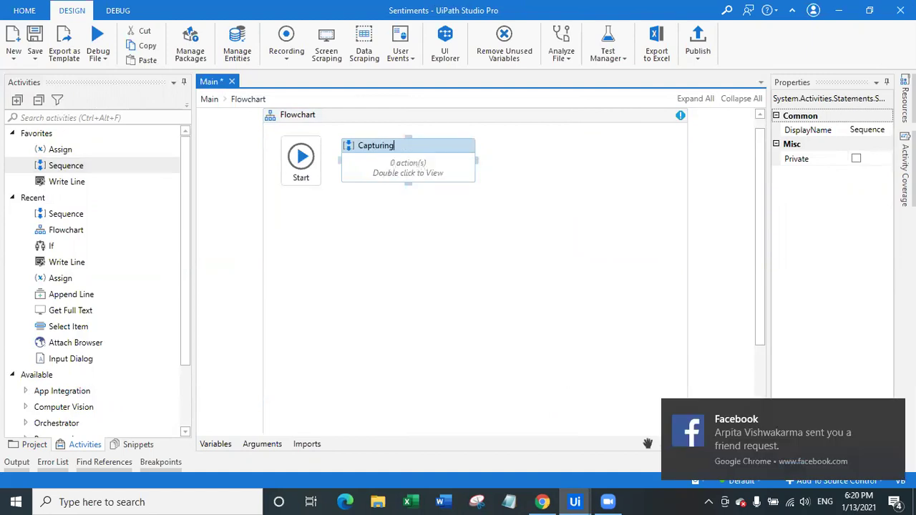
pyautogui.press('Return')
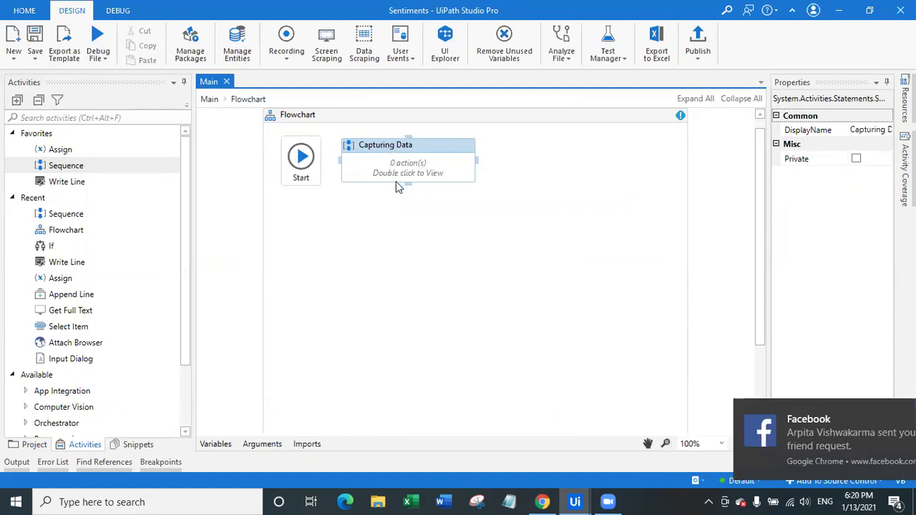
# Step: Save the workflow and connect the Start node to the Capturing Data sequence
pyautogui.hotkey('ctrl', 's')
pyautogui.moveTo(321, 163); pyautogui.dragTo(343, 164)
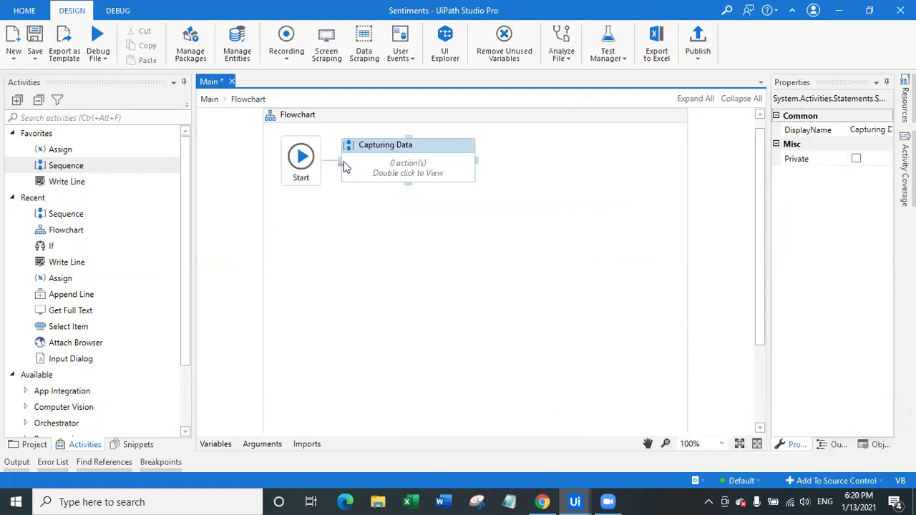
# Step: Open the Capturing Data sequence and add an Open Browser activity inside it
pyautogui.doubleClick(410, 179)
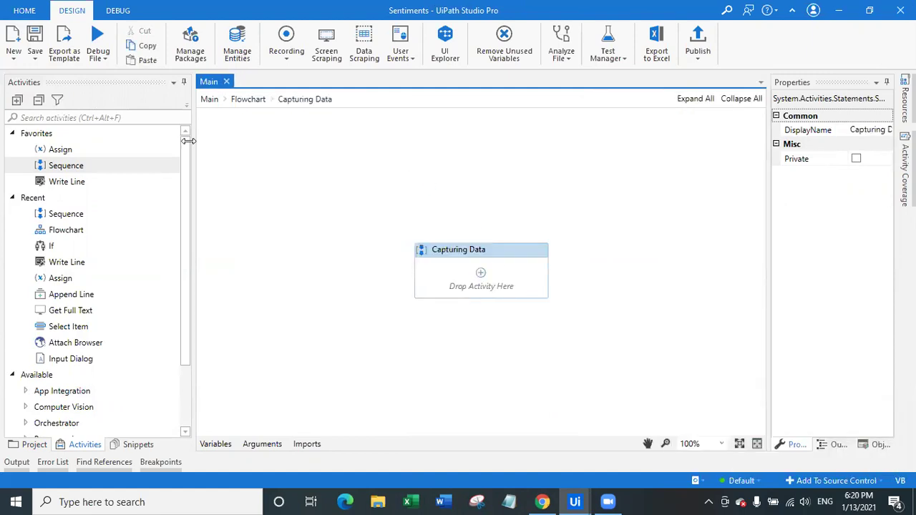
pyautogui.click(71, 117)
pyautogui.write('open browse')
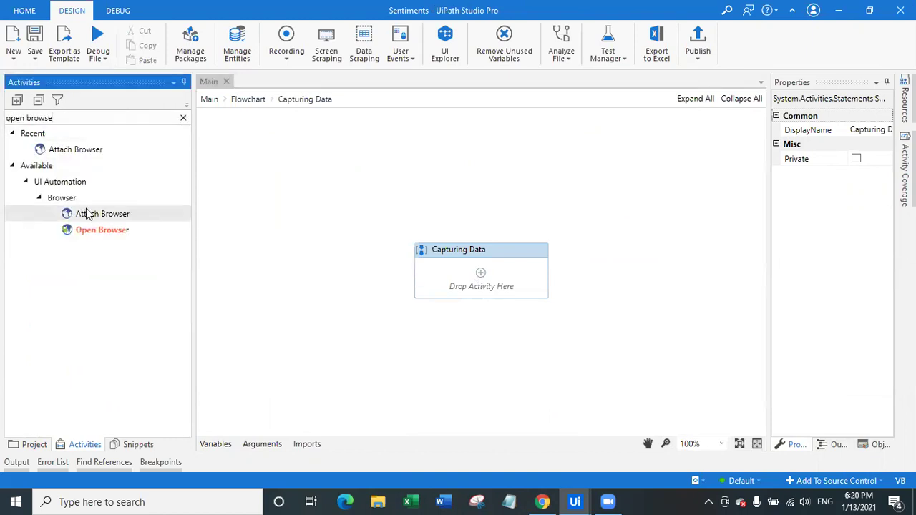
pyautogui.moveTo(105, 236); pyautogui.dragTo(485, 285)
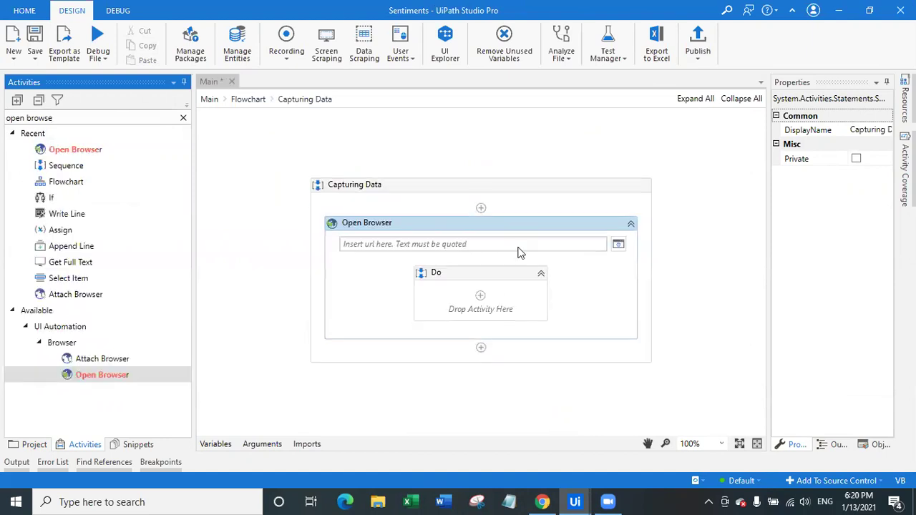
pyautogui.click(505, 244)
pyautogui.write('"')
pyautogui.write('https://www.tripadvisor.in/Airline_Review-d8729216-Reviews-SriLankan-Airlines')
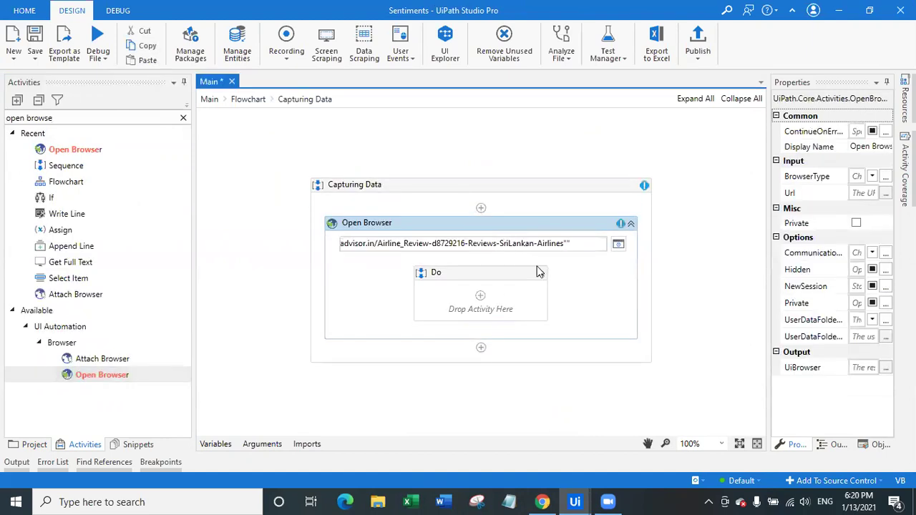
pyautogui.write('"')
pyautogui.click(350, 316)
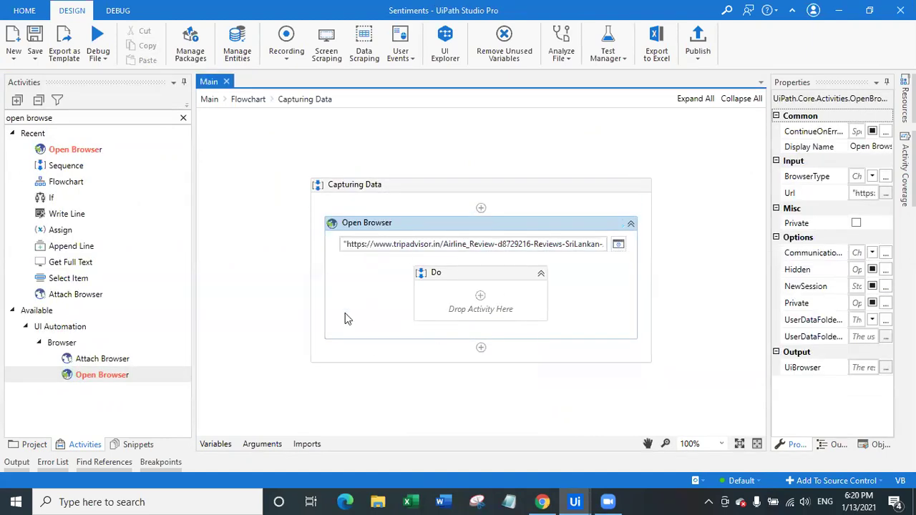
# Step: Add a Maximize Window activity to the Do container of Open Browser
pyautogui.click(184, 118)
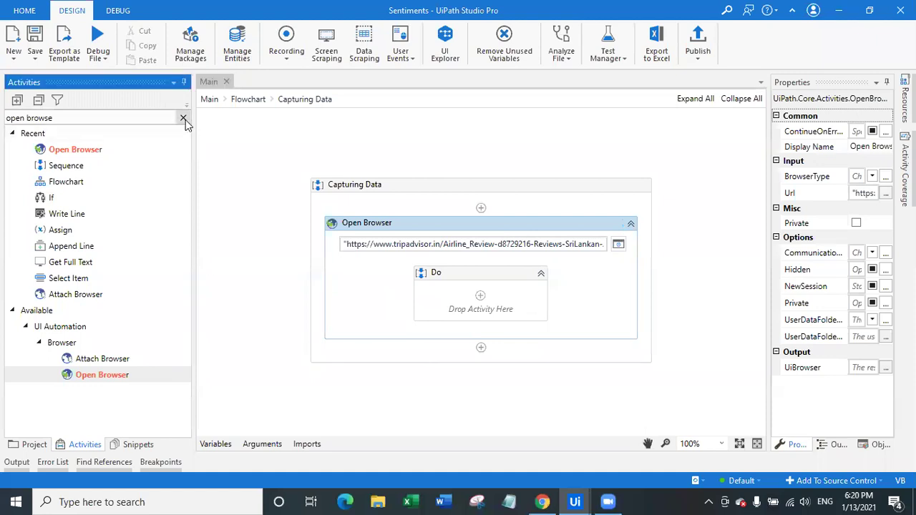
pyautogui.write('maxi')
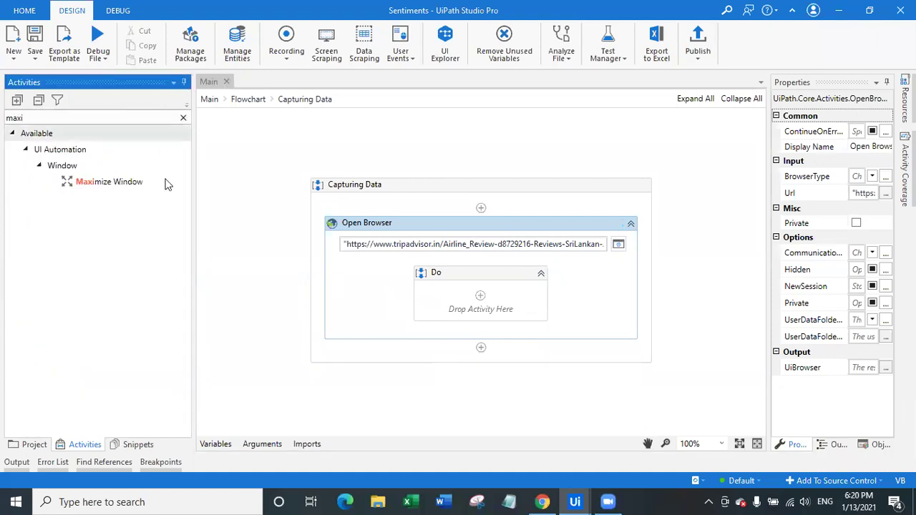
pyautogui.moveTo(127, 185); pyautogui.dragTo(480, 303)
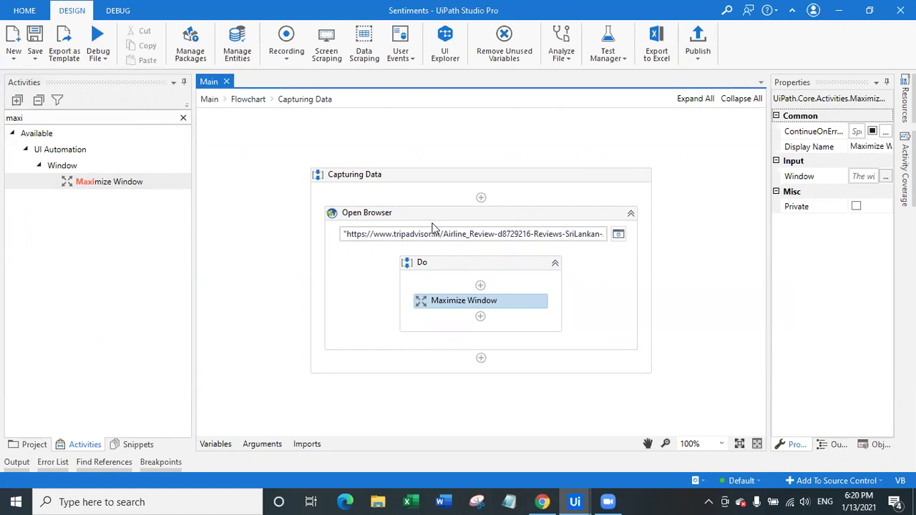
# Step: Set the browser type of Open Browser to Chrome and save the workflow
pyautogui.click(485, 224)
pyautogui.click(872, 179)
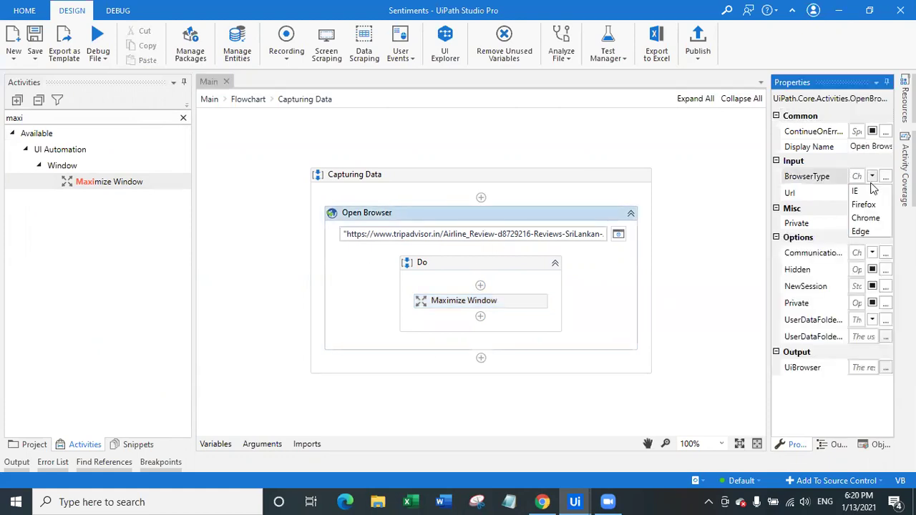
pyautogui.click(860, 217)
pyautogui.hotkey('ctrl', 's')
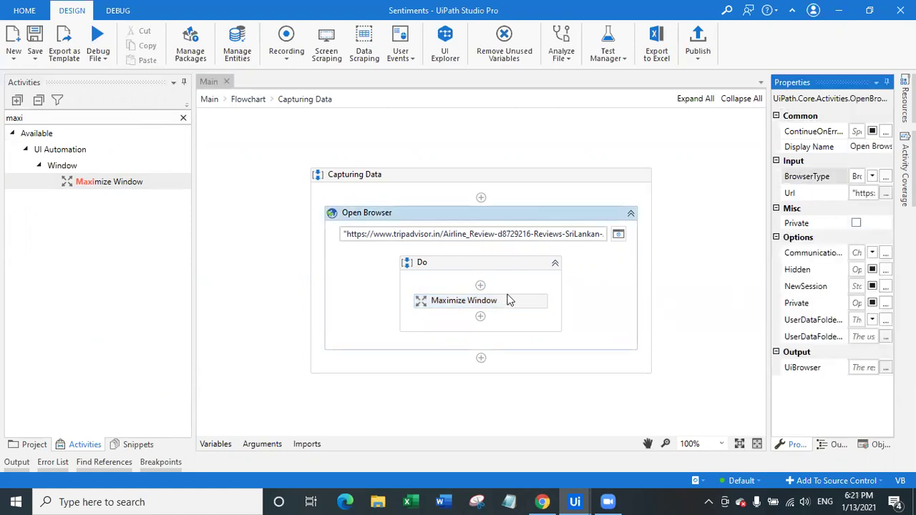
# Step: Return to the flowchart and move the Capturing Data sequence slightly farther from the Start node
pyautogui.click(248, 100)
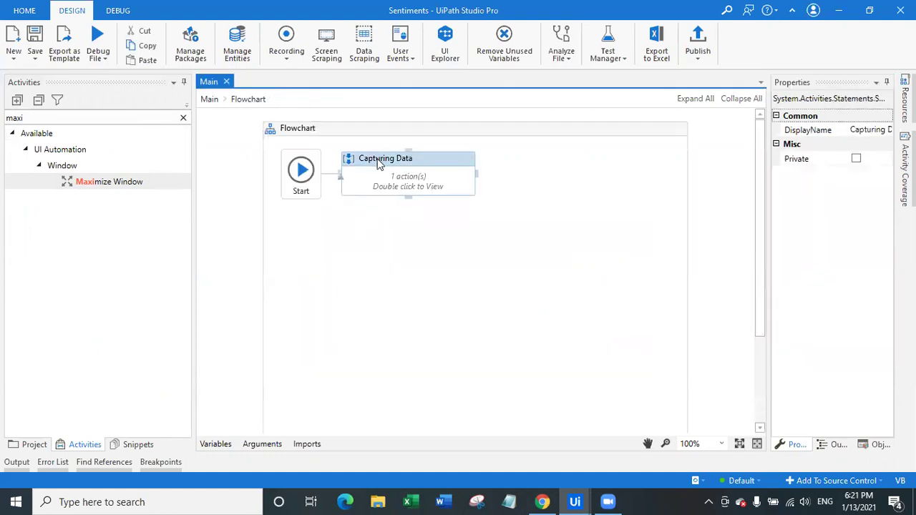
pyautogui.moveTo(433, 162); pyautogui.dragTo(451, 157)
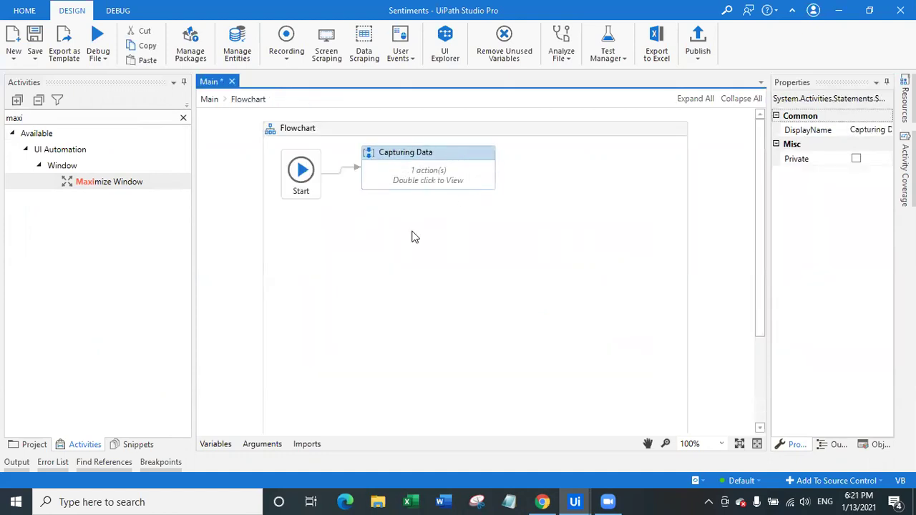
pyautogui.click(97, 63)
pyautogui.click(435, 158)
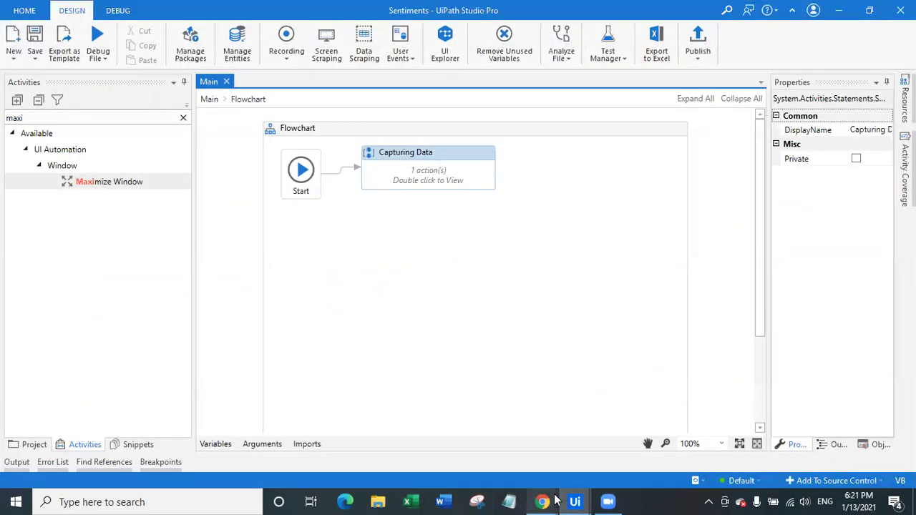
# Step: Switch to Chrome's SriLankan Airlines Tripadvisor page and examine the traveller rating, route and cabin filters in its Reviews section
pyautogui.moveTo(544, 501)
pyautogui.click(621, 443)
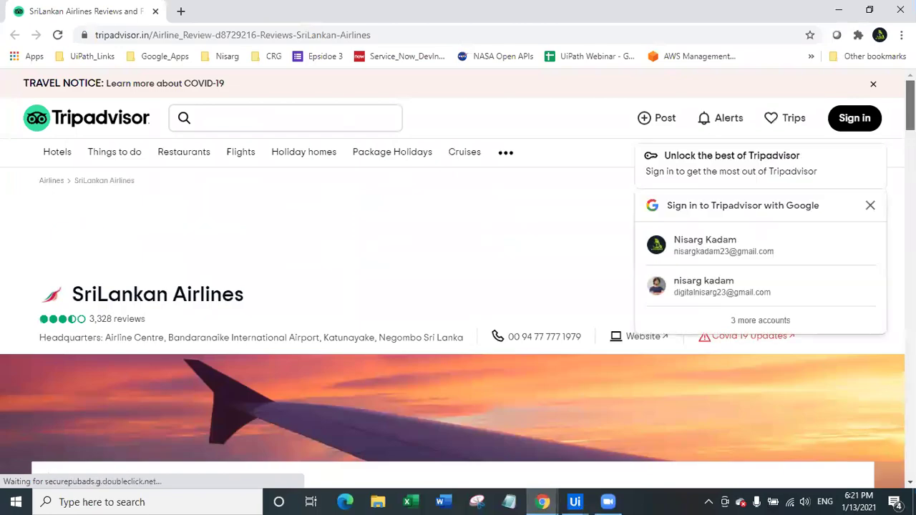
pyautogui.scroll(-10, 458, 279)
pyautogui.scroll(6, 458, 279)
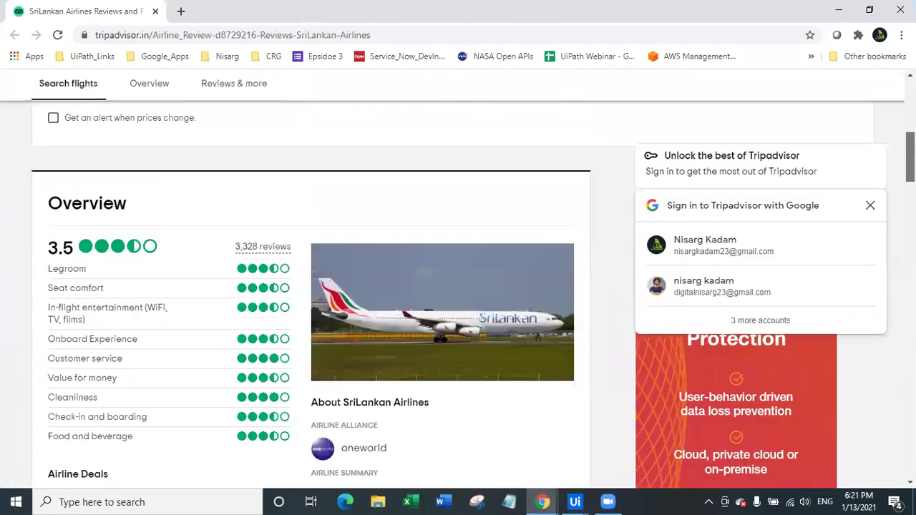
pyautogui.scroll(-4, 458, 279)
pyautogui.scroll(-8, 292, 311)
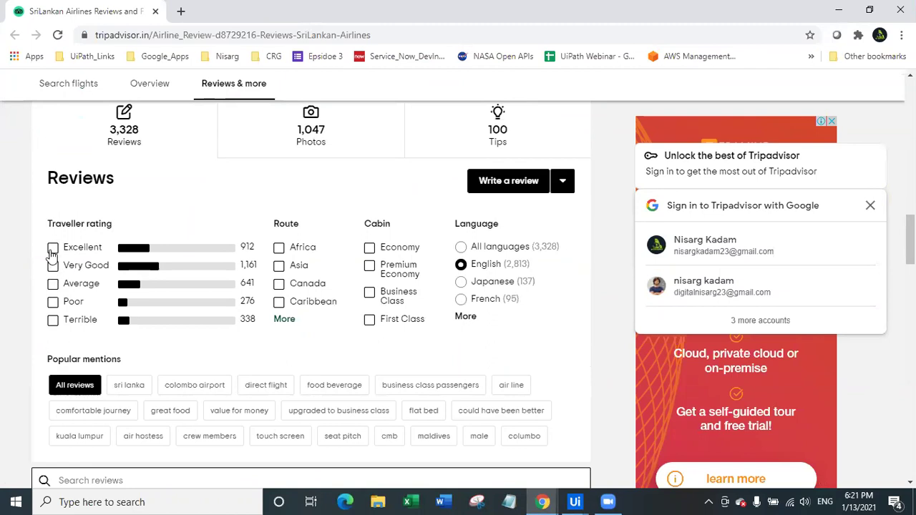
# Step: Switch back to UiPath Studio, collapse the Open Browser activity inside Capturing Data and rename it Open Website
pyautogui.hotkey('alt', 'Tab')
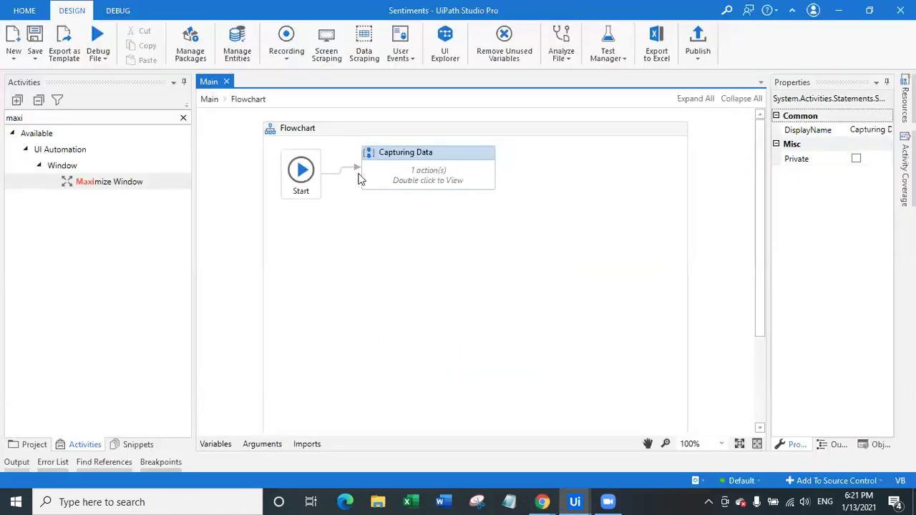
pyautogui.doubleClick(386, 181)
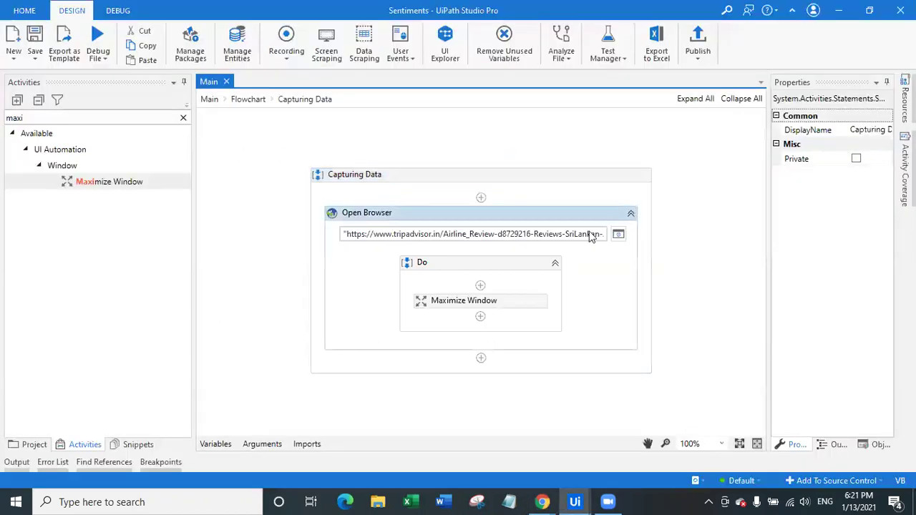
pyautogui.click(630, 214)
pyautogui.click(458, 268)
pyautogui.doubleClick(465, 268)
pyautogui.press('BackSpace')
pyautogui.write('Website')
pyautogui.press('Return')
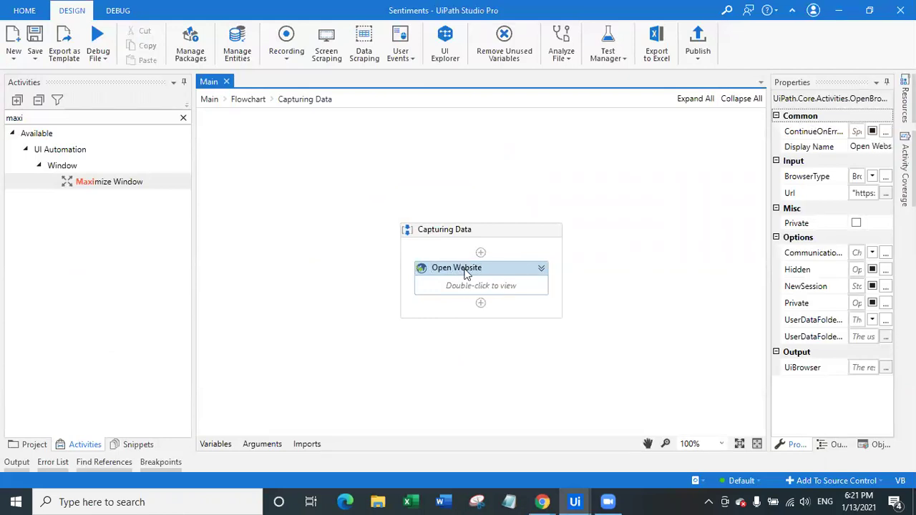
# Step: Add an Attach Browser activity below Open Website and rename it Select Option
pyautogui.click(184, 118)
pyautogui.write('a')
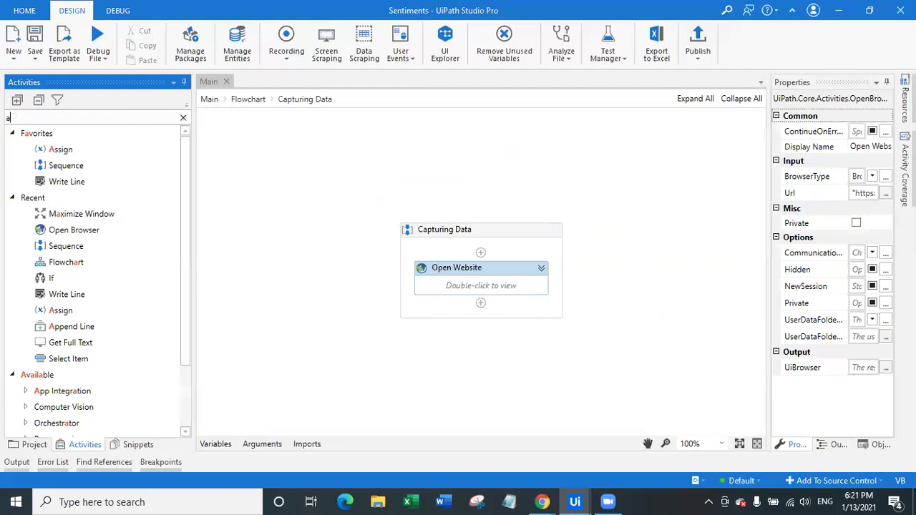
pyautogui.write('ttach browse')
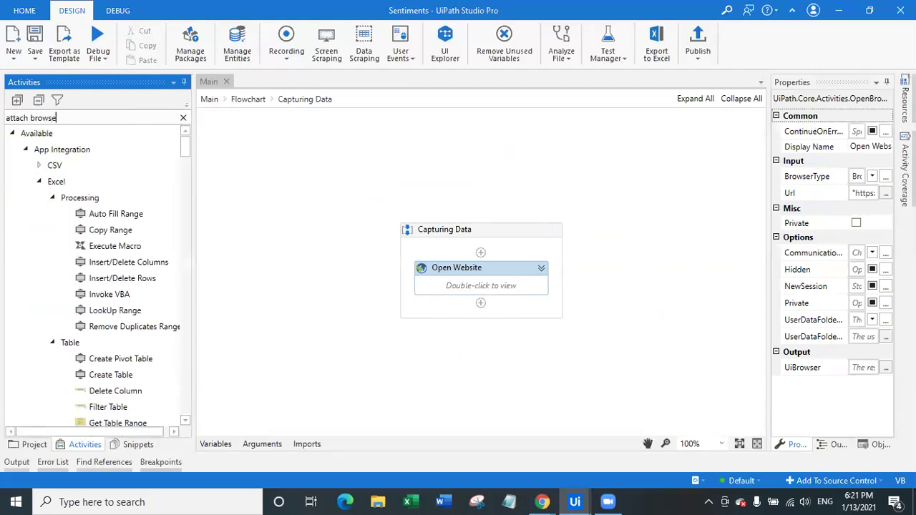
pyautogui.moveTo(119, 188); pyautogui.dragTo(492, 306)
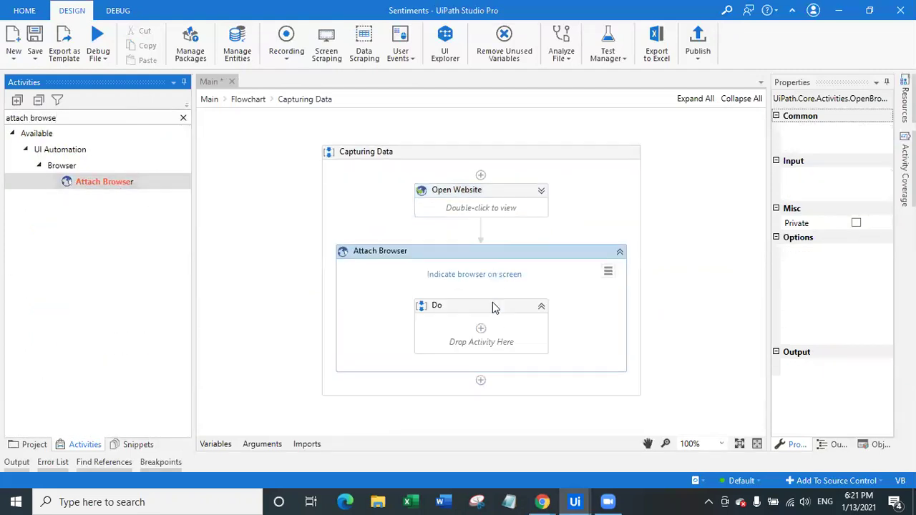
pyautogui.click(391, 251)
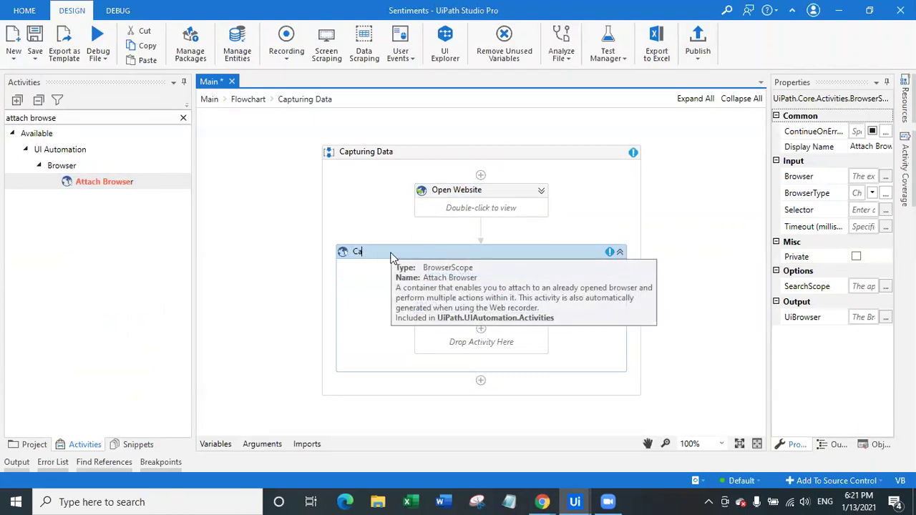
pyautogui.write('Select Option')
pyautogui.press('Return')
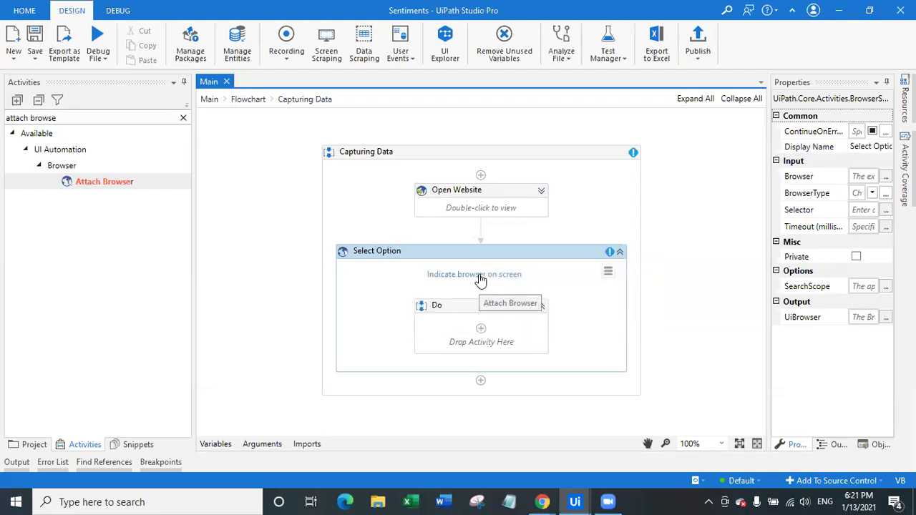
# Step: Attach Select Option to the SriLankan Airlines Tripadvisor browser window and generalize its selector title to *Tripadvisor, validating the selector
pyautogui.click(481, 279)
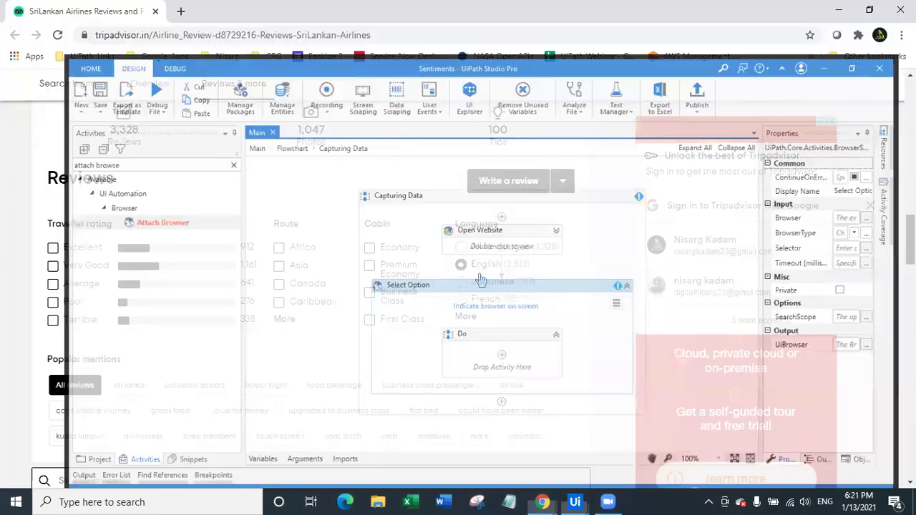
pyautogui.click(597, 252)
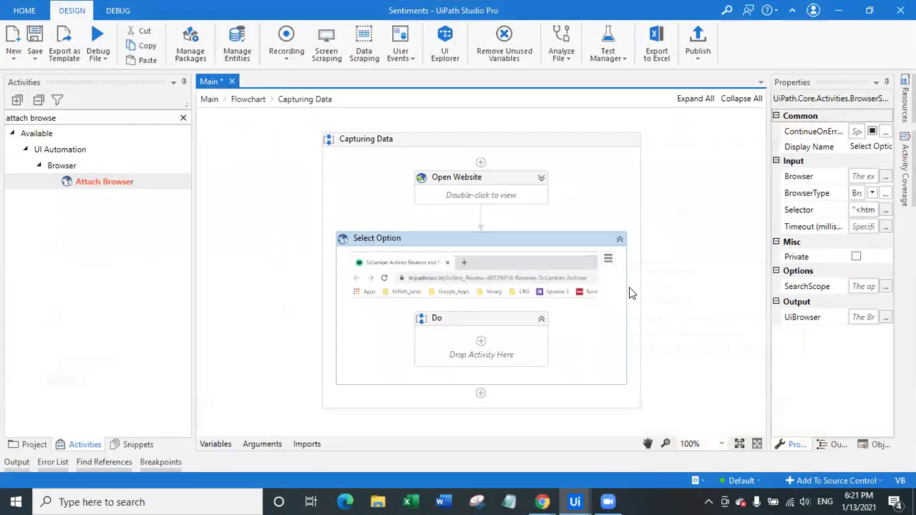
pyautogui.click(629, 287)
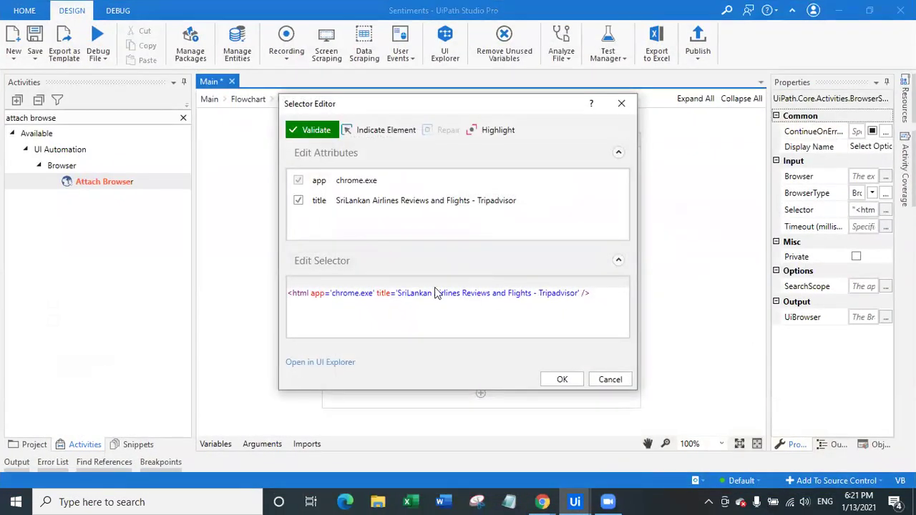
pyautogui.moveTo(398, 293); pyautogui.dragTo(540, 294)
pyautogui.press('BackSpace')
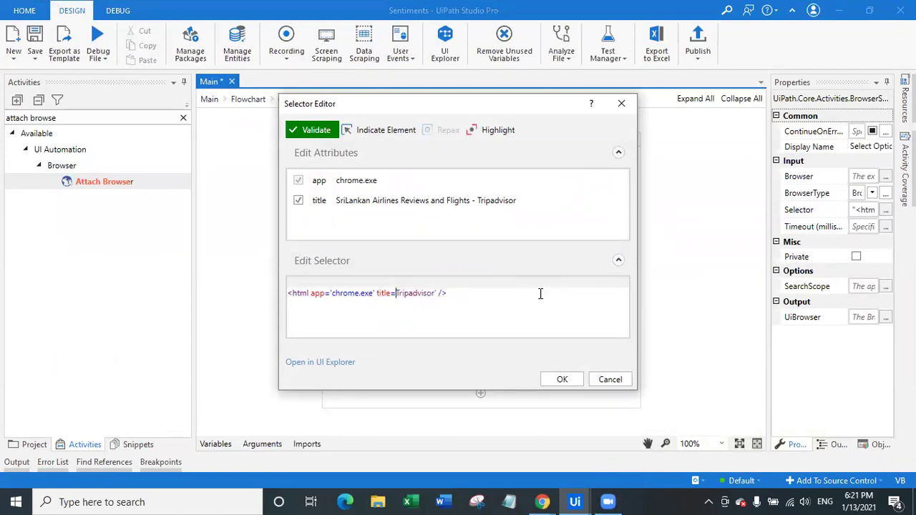
pyautogui.write("'*")
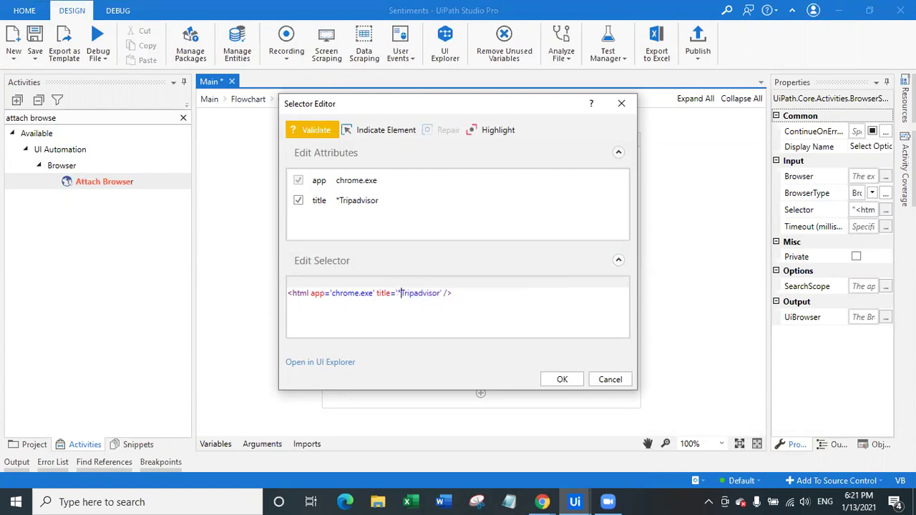
pyautogui.click(331, 132)
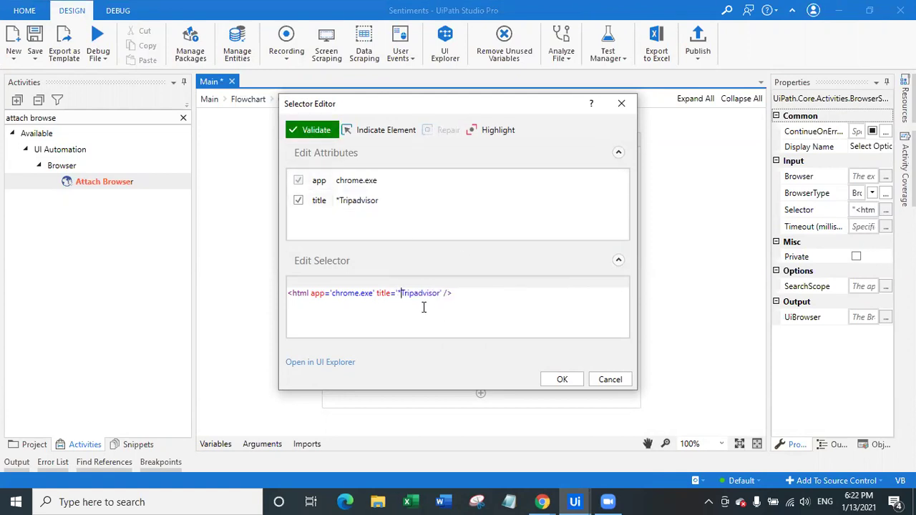
pyautogui.click(550, 379)
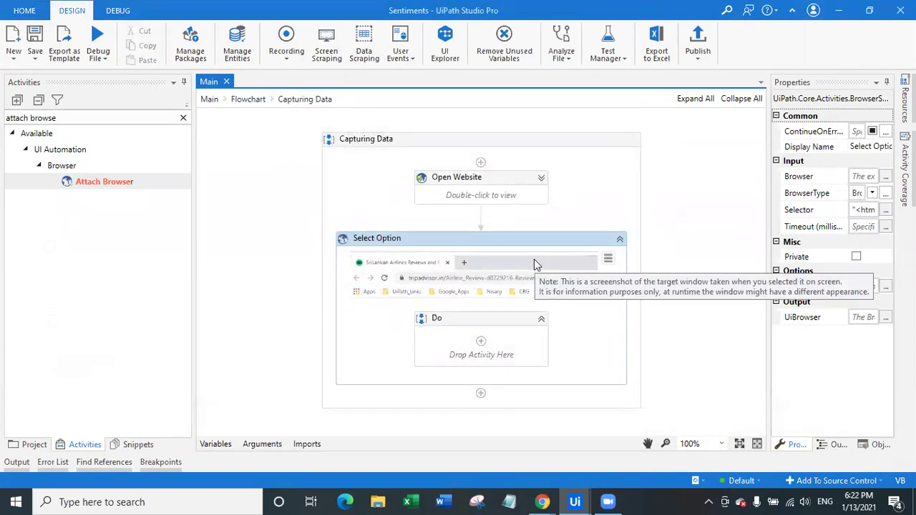
# Step: Add a Check activity inside the Do container of Select Option and target the Excellent traveller rating checkbox on the Tripadvisor page
pyautogui.click(183, 117)
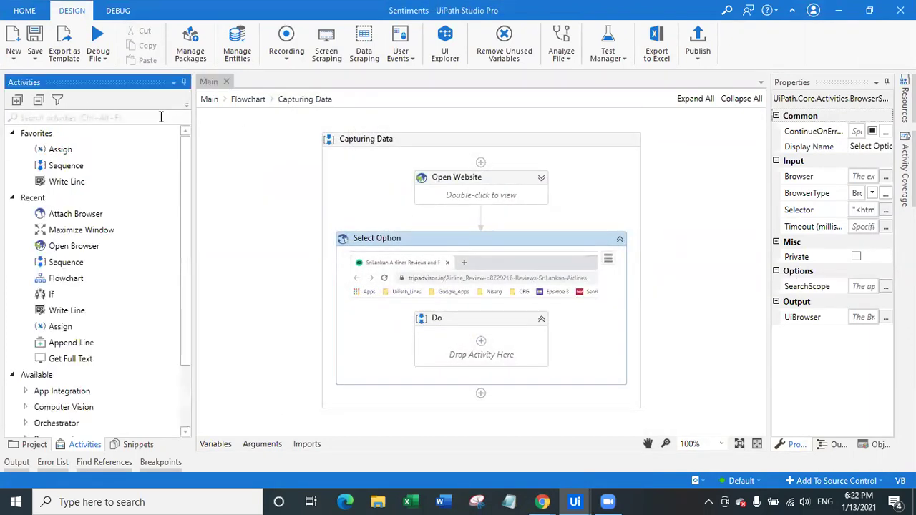
pyautogui.write('select')
pyautogui.moveTo(181, 173); pyautogui.dragTo(200, 279)
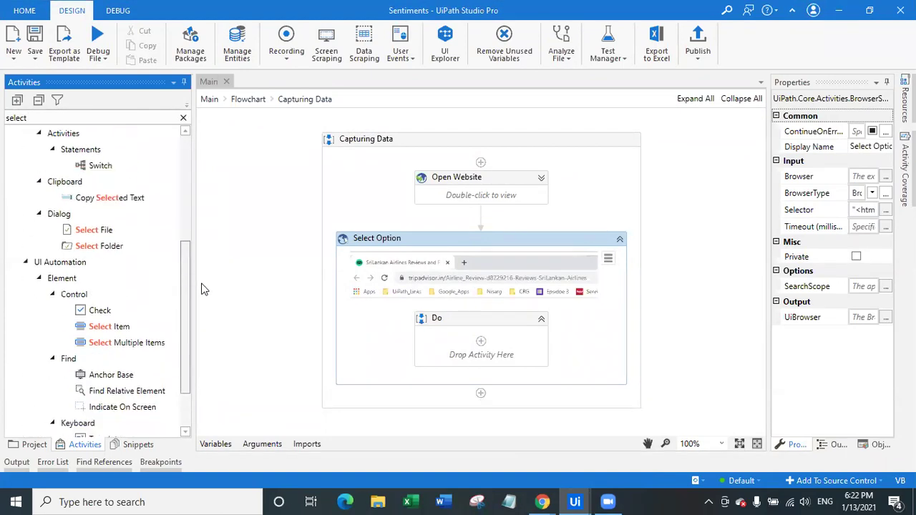
pyautogui.scroll(-2, 108, 272)
pyautogui.moveTo(98, 261); pyautogui.dragTo(486, 350)
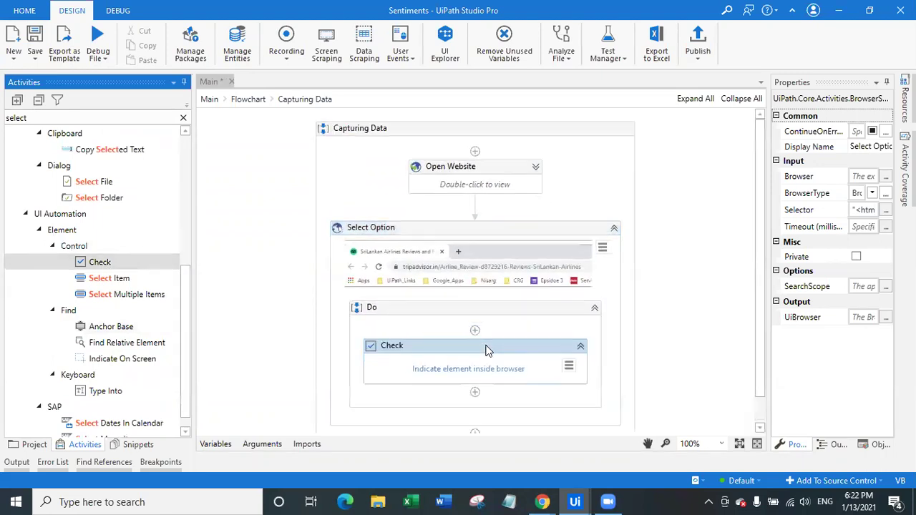
pyautogui.click(484, 371)
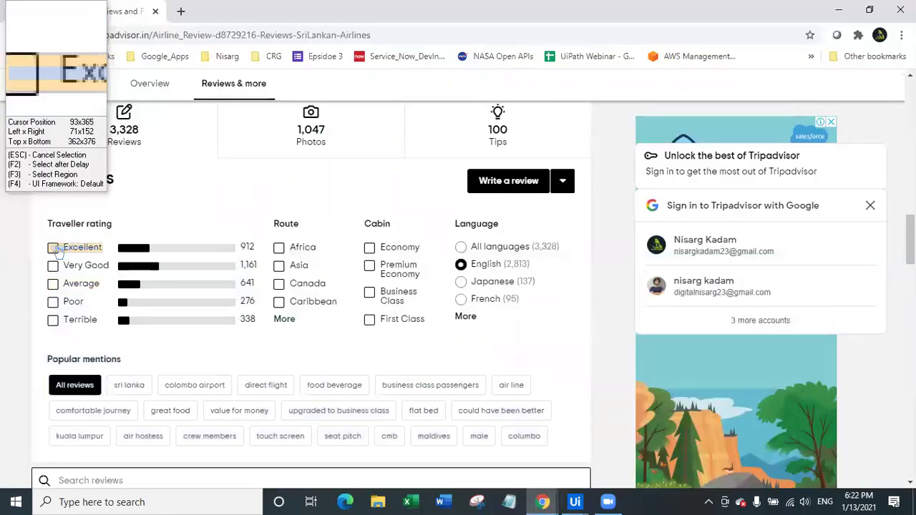
pyautogui.click(57, 256)
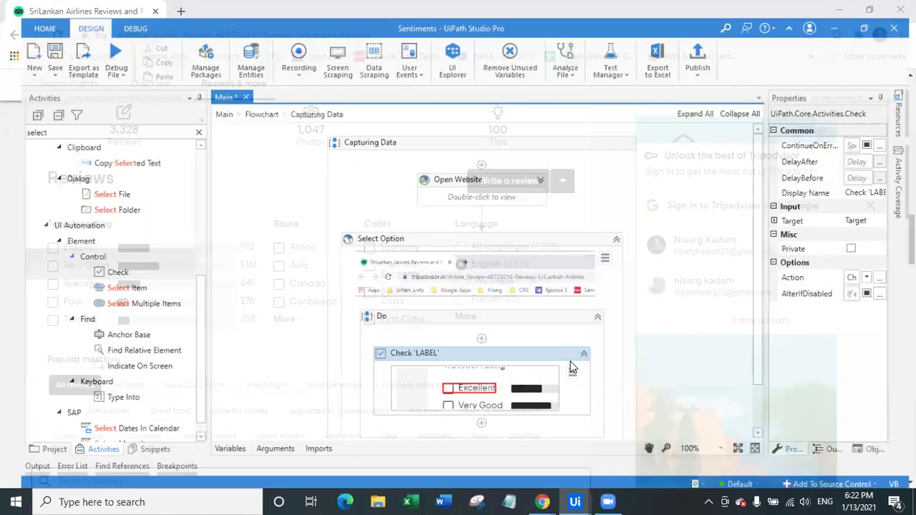
# Step: Examine the selector of the Excellent Check activity, including its aaname attribute, and close it without changes
pyautogui.click(575, 377)
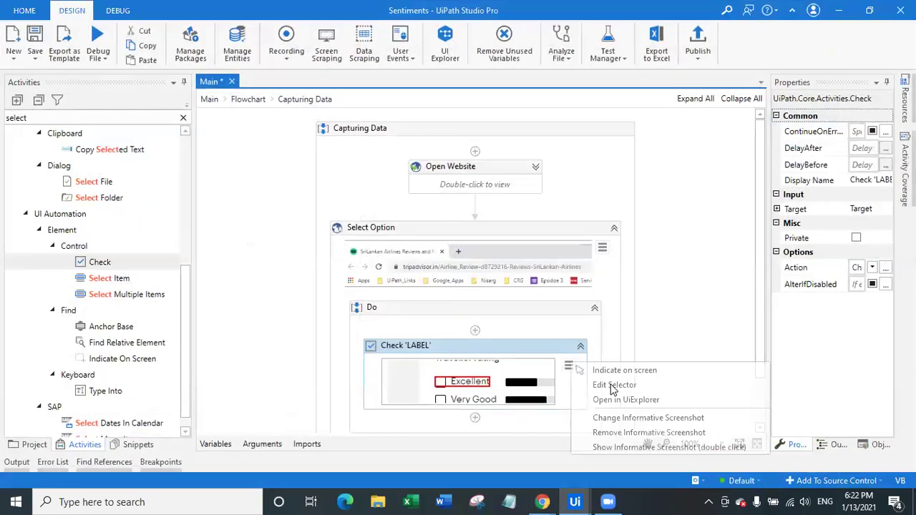
pyautogui.click(605, 383)
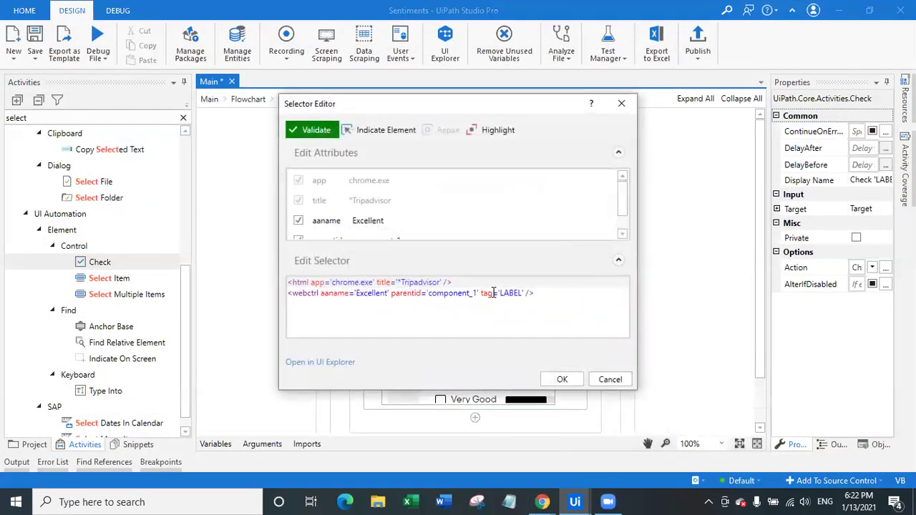
pyautogui.click(623, 103)
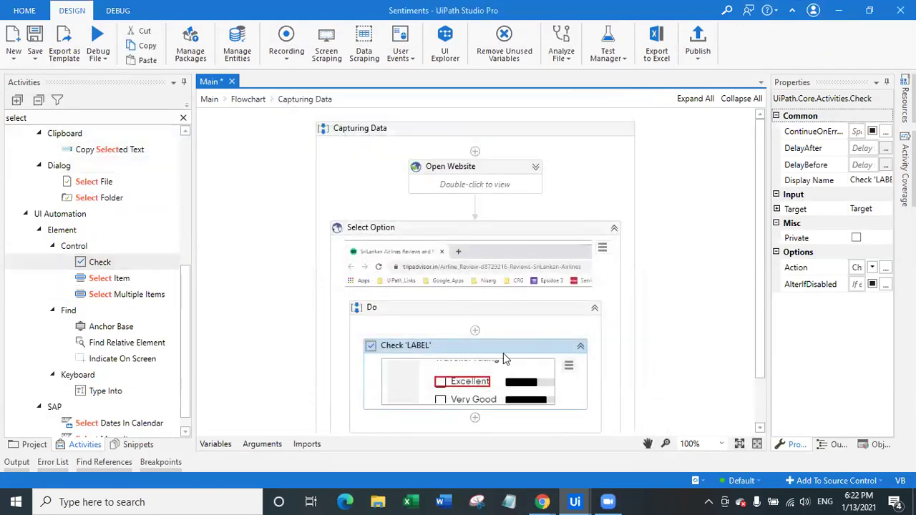
# Step: Add four more Check activities below the Excellent one and target the first two at the Poor and Terrible traveller ratings
pyautogui.moveTo(81, 260); pyautogui.dragTo(482, 330)
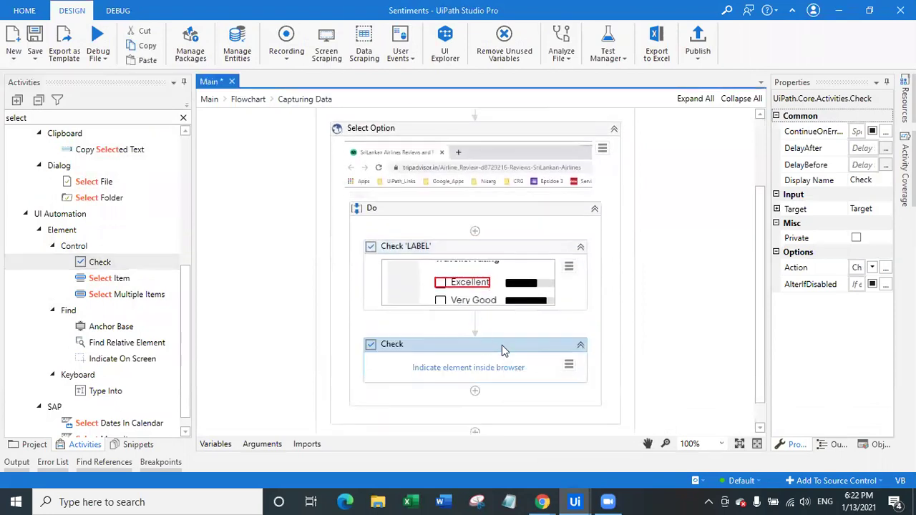
pyautogui.hotkey('ctrl', 'v')
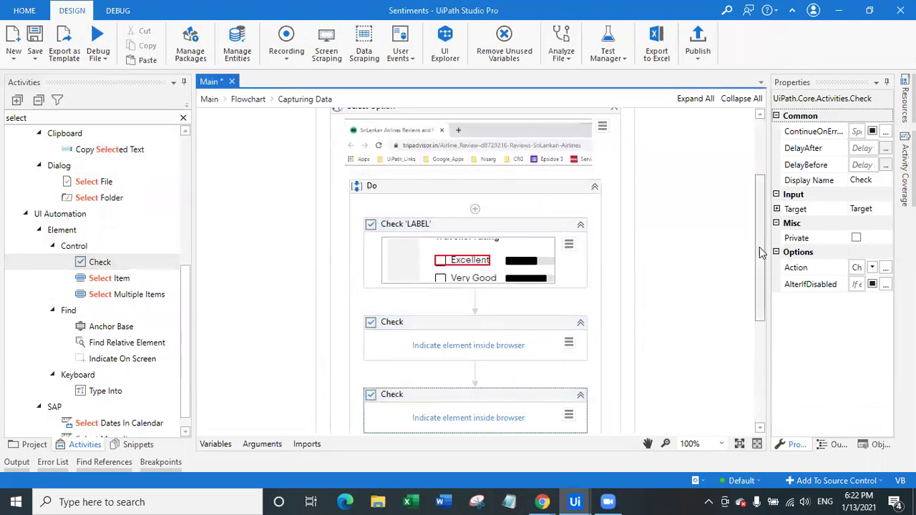
pyautogui.moveTo(760, 247); pyautogui.dragTo(767, 289)
pyautogui.click(503, 244)
pyautogui.click(503, 244)
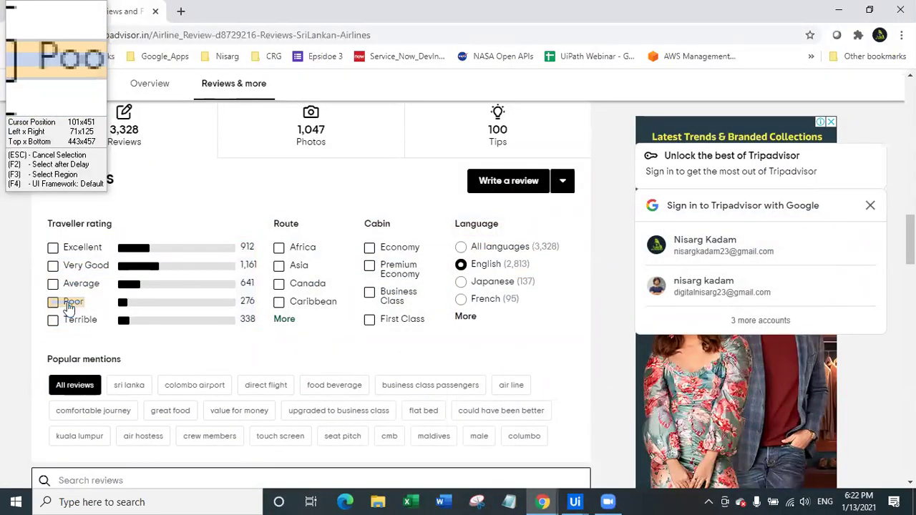
pyautogui.click(69, 306)
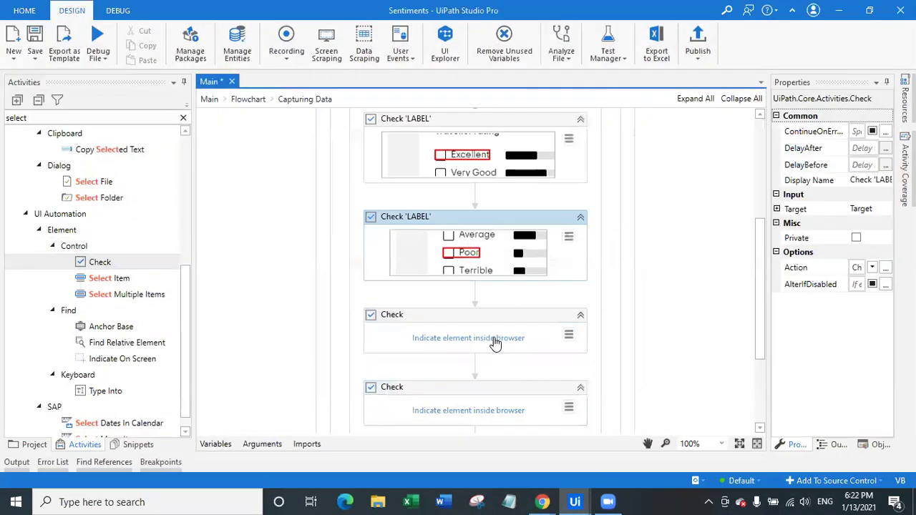
pyautogui.click(494, 349)
pyautogui.click(78, 324)
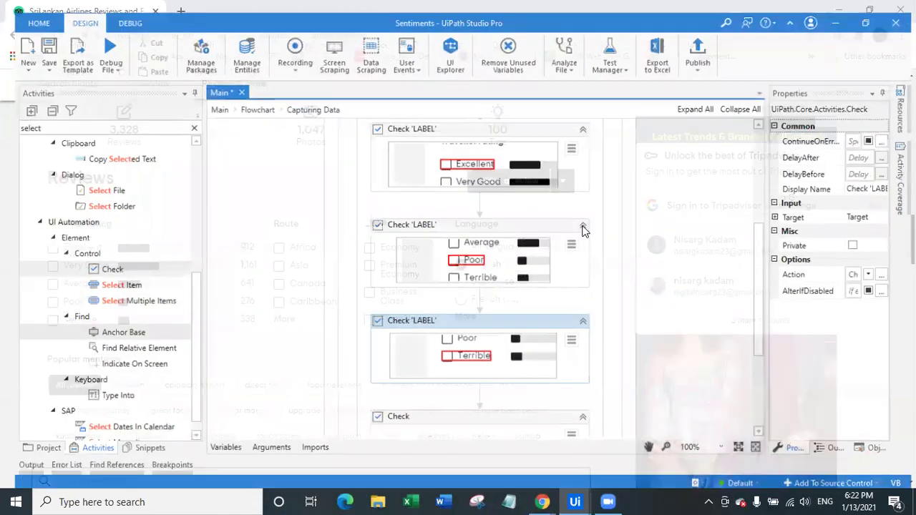
# Step: Examine the aaname value in the Poor Check activity's selector and close it without changes
pyautogui.click(568, 236)
pyautogui.click(615, 258)
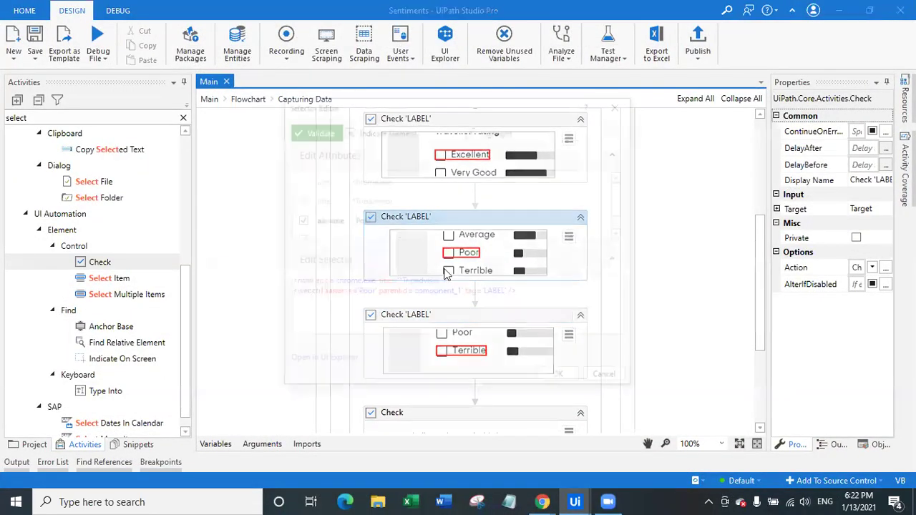
pyautogui.doubleClick(364, 293)
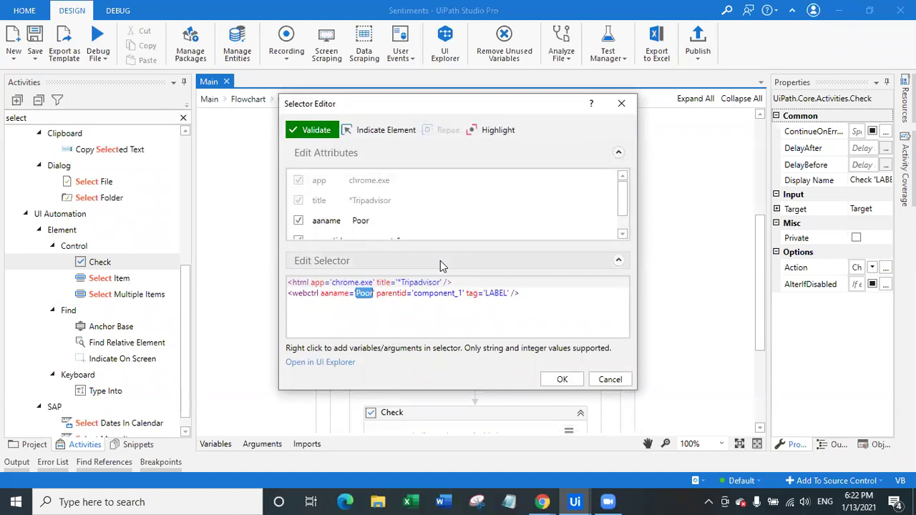
pyautogui.click(621, 103)
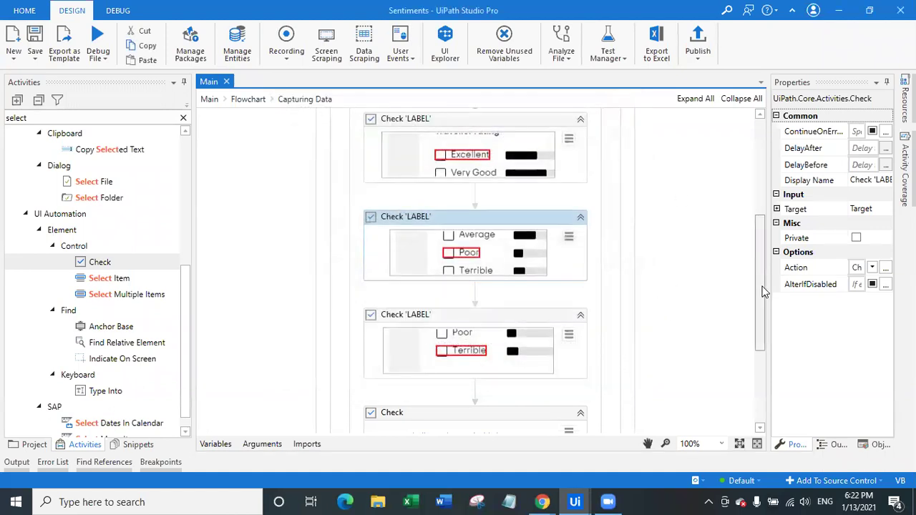
# Step: Target the fourth Check activity at the Asia checkbox in the page's Route filter
pyautogui.scroll(-3, 763, 289)
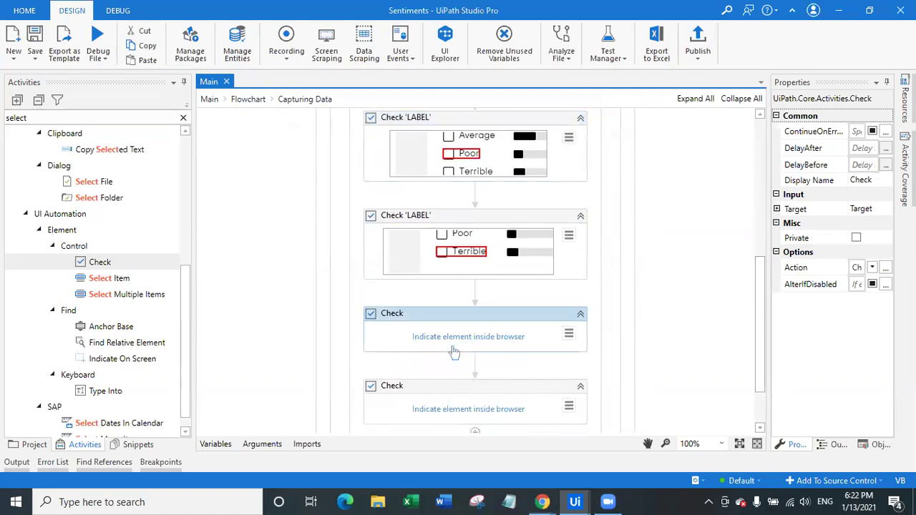
pyautogui.click(454, 351)
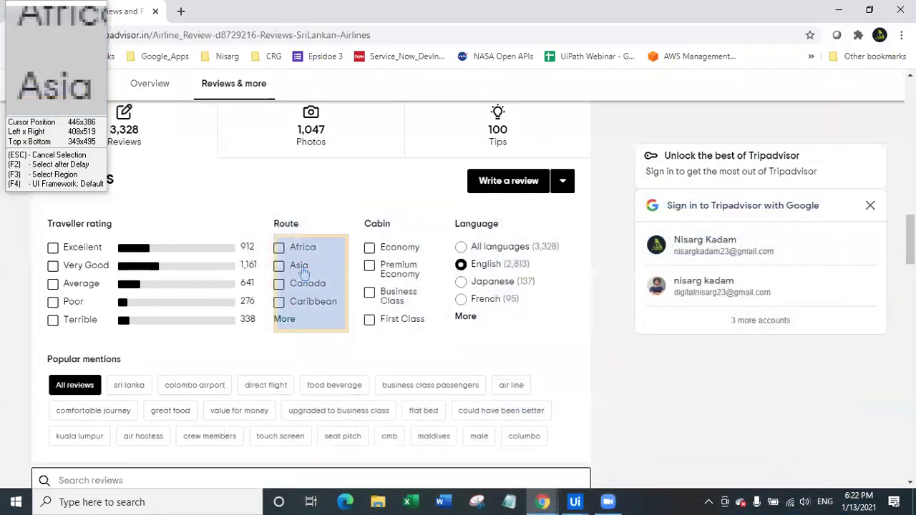
pyautogui.click(299, 267)
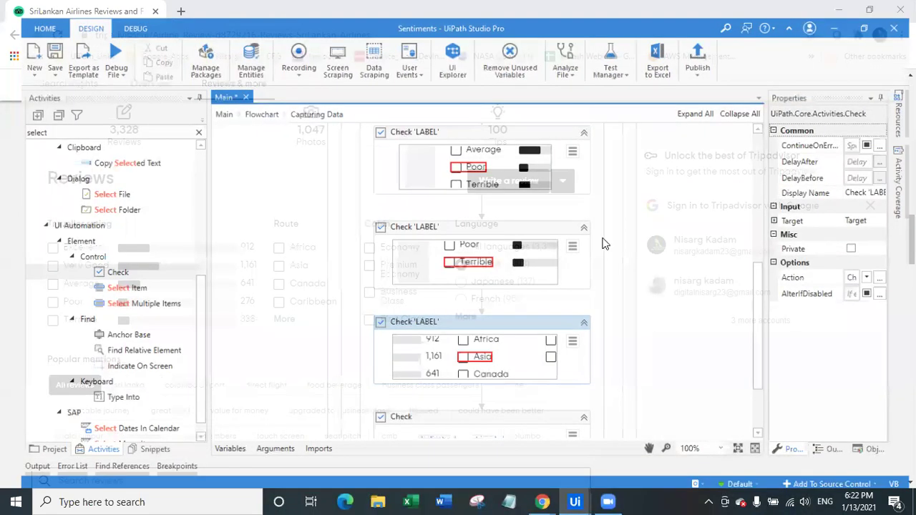
# Step: Switch to the Airlines_SentimentAnalysis project to examine its route and cabin Check activities, and return to the Sentiments project
pyautogui.hotkey('alt', 'Tab')
pyautogui.click(669, 234)
pyautogui.moveTo(669, 241); pyautogui.dragTo(669, 295)
pyautogui.hotkey('alt', 'Tab')
pyautogui.hotkey('alt', 'Tab')
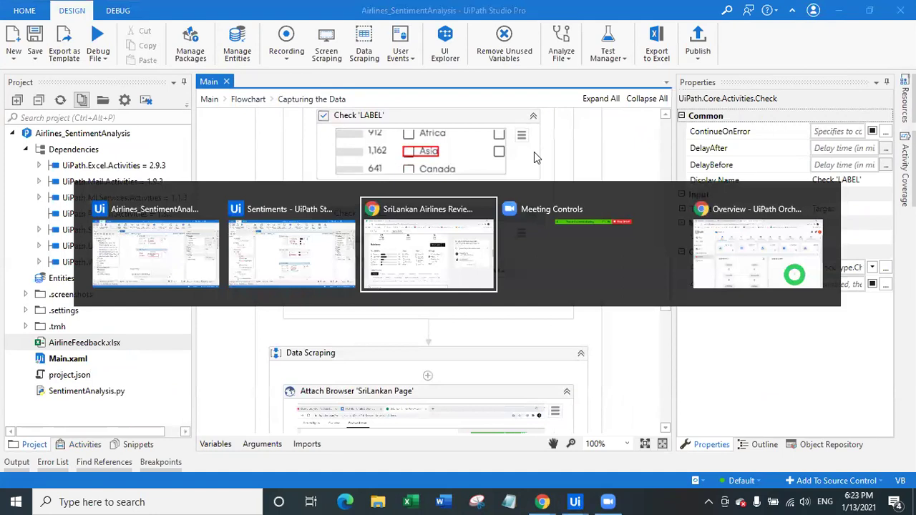
pyautogui.hotkey('alt', 'shift', 'Tab')
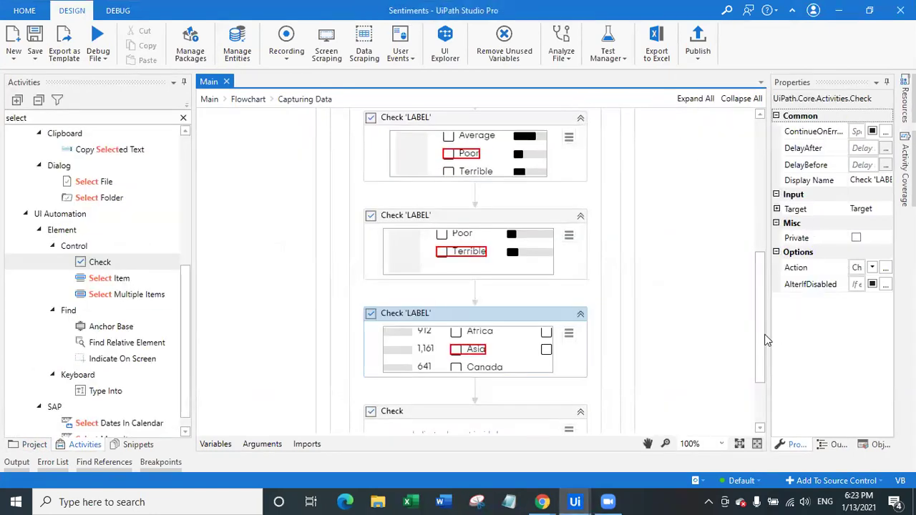
# Step: Target the last Check activity at the Business Class checkbox in the Tripadvisor page's Cabin filter
pyautogui.scroll(-3, 767, 341)
pyautogui.click(484, 342)
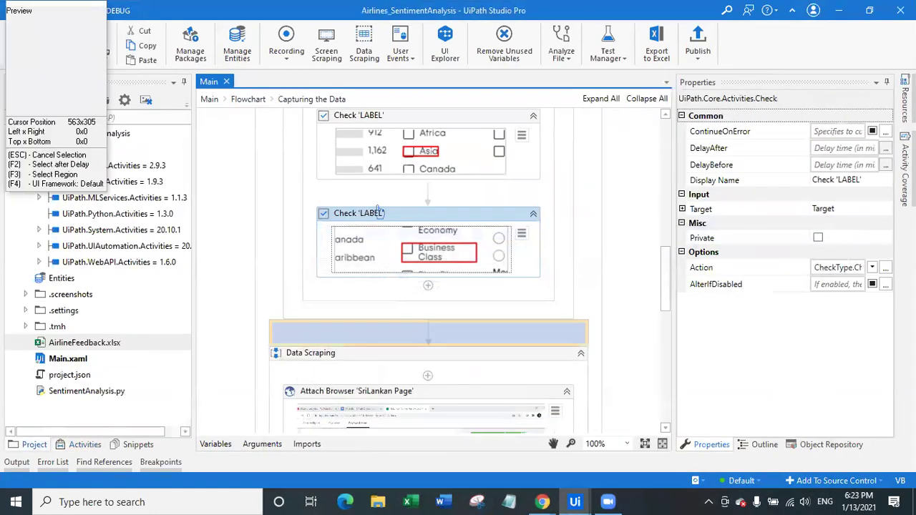
pyautogui.hotkey('alt', 'Tab')
pyautogui.hotkey('alt', 'Tab')
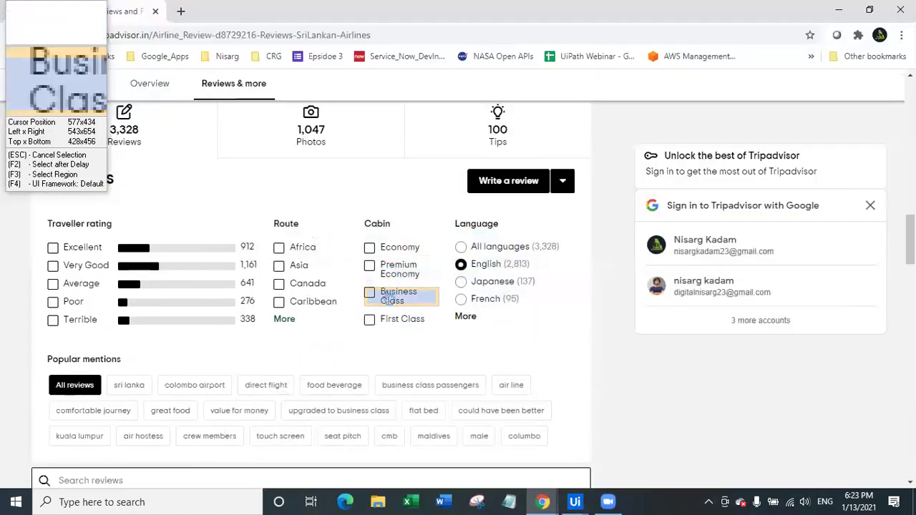
pyautogui.click(386, 297)
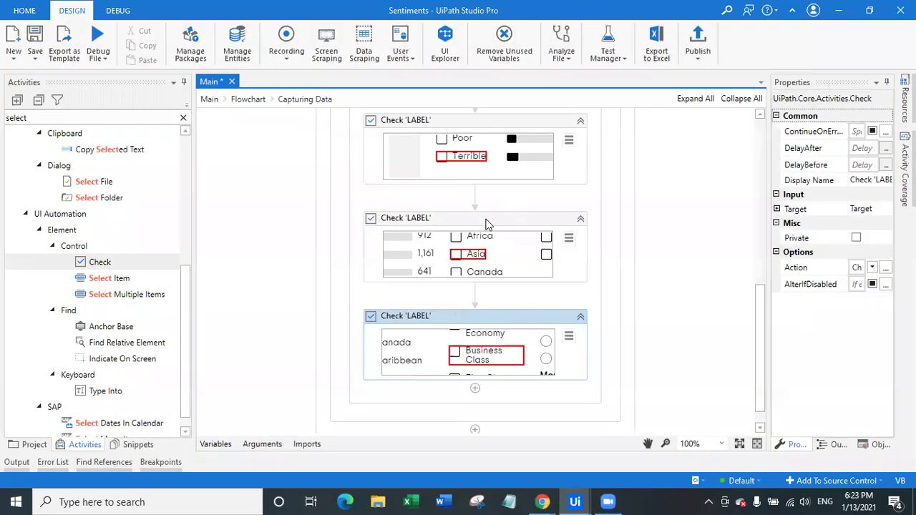
# Step: Collapse the Select Option activity and select the Capturing Data sequence
pyautogui.hotkey('alt', 'Tab')
pyautogui.hotkey('alt', 'Tab')
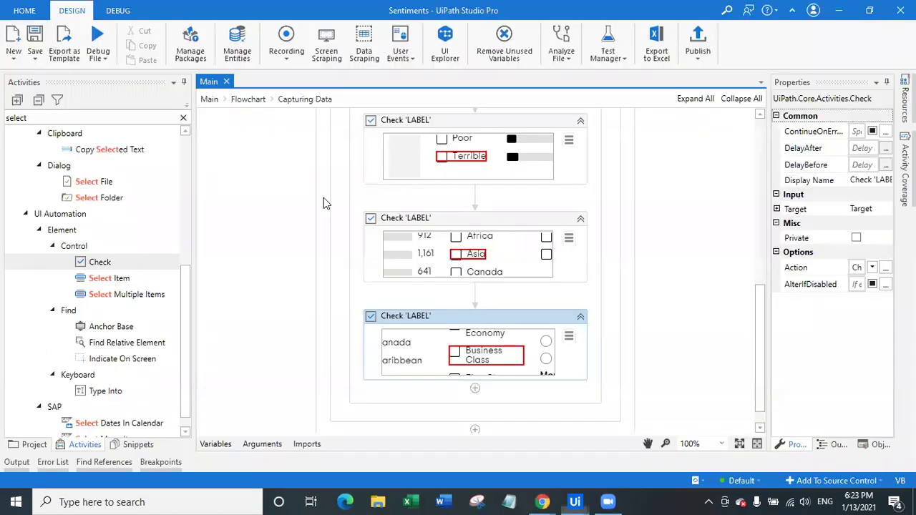
pyautogui.moveTo(759, 345); pyautogui.dragTo(772, 198)
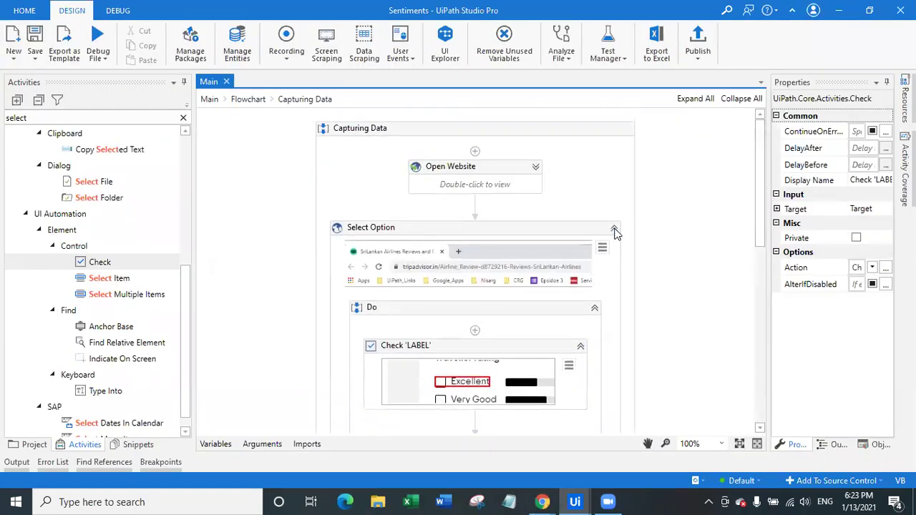
pyautogui.click(614, 231)
pyautogui.click(654, 229)
# Step: Close the open SriLankan Airlines Chrome window and run the workflow
pyautogui.moveTo(542, 502)
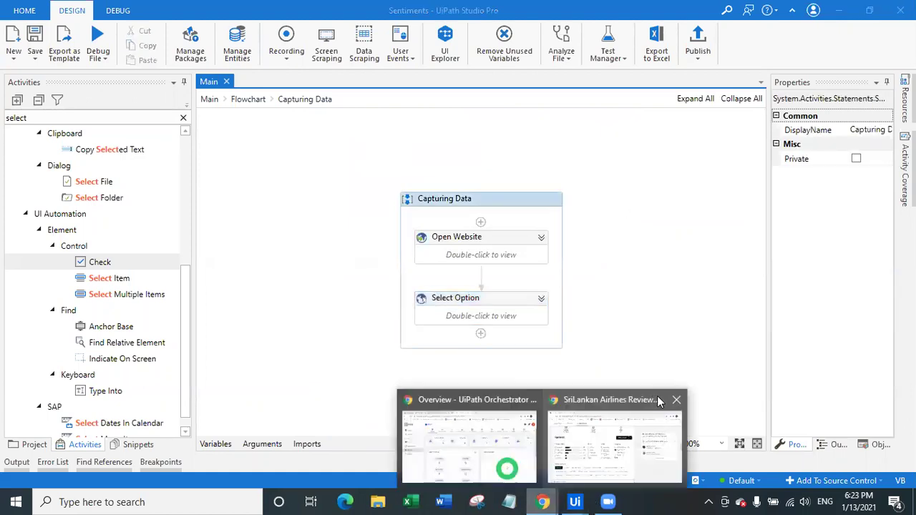
pyautogui.click(676, 402)
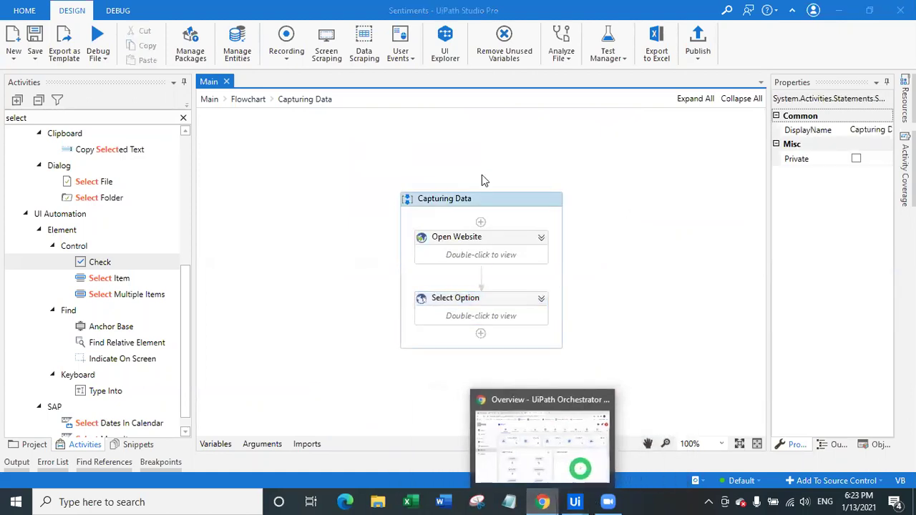
pyautogui.click(98, 56)
pyautogui.click(117, 105)
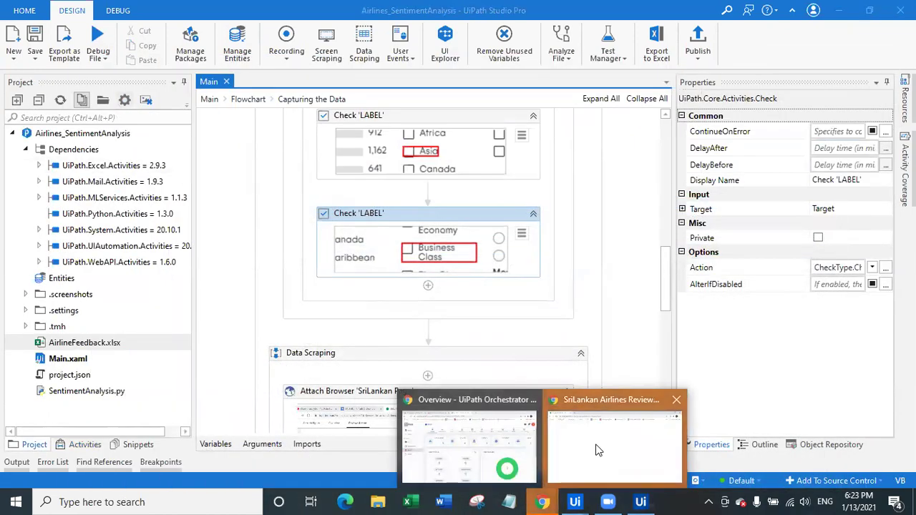
# Step: Switch to the Chrome window opened by the run and examine the selected rating, route and cabin filters and the filtered reviews
pyautogui.click(600, 449)
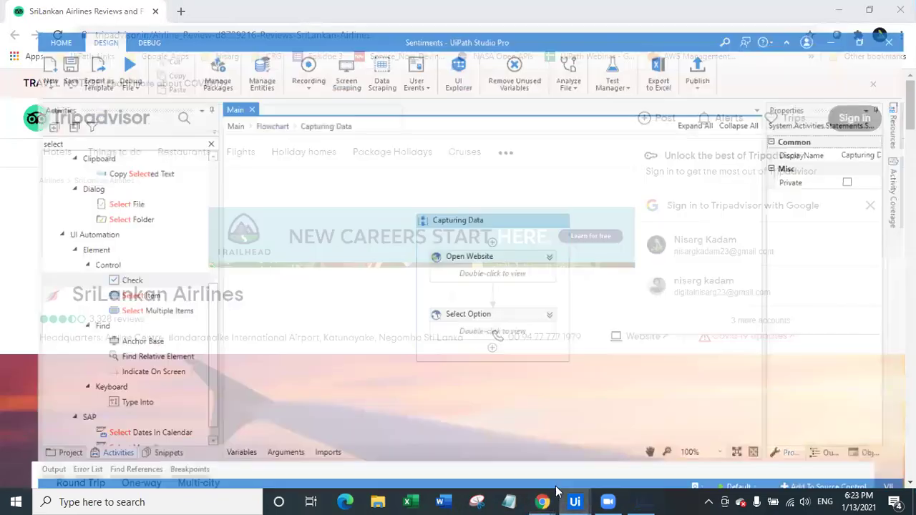
pyautogui.moveTo(544, 501)
pyautogui.click(607, 443)
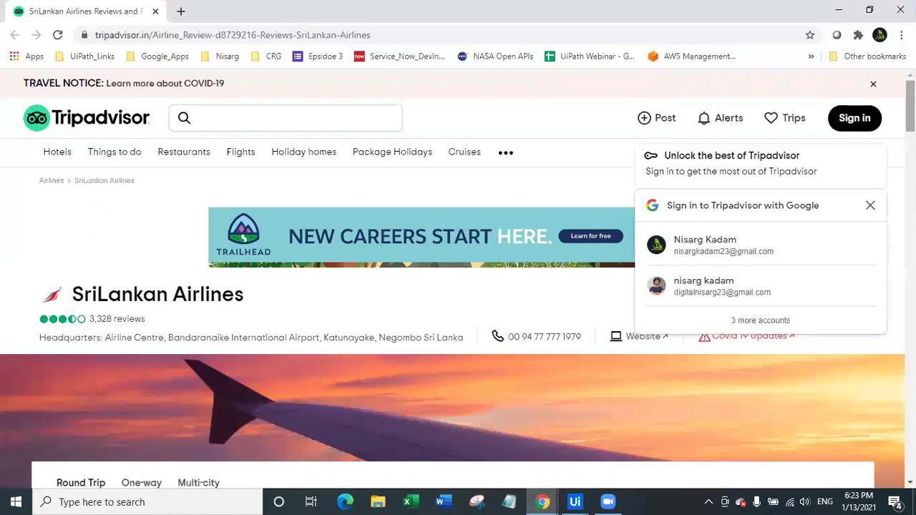
pyautogui.scroll(-3, 873, 136)
pyautogui.scroll(-10, 458, 286)
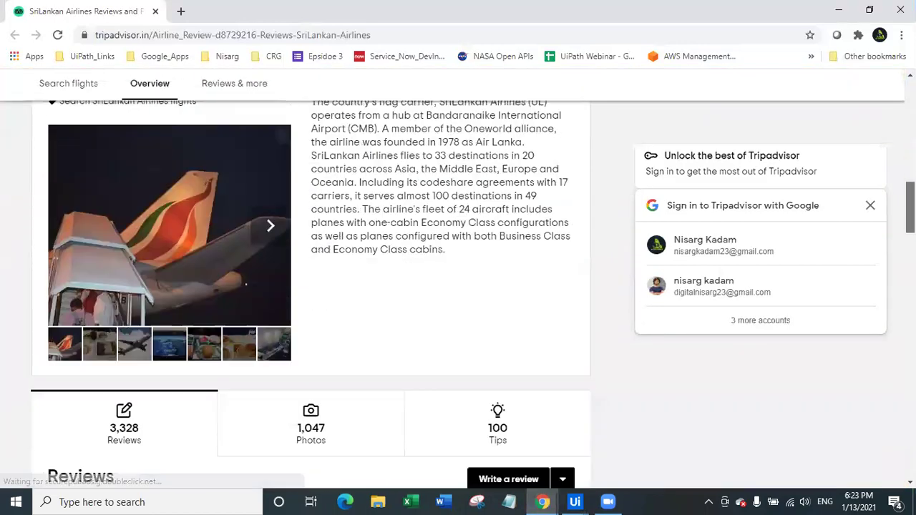
pyautogui.scroll(-5, 246, 284)
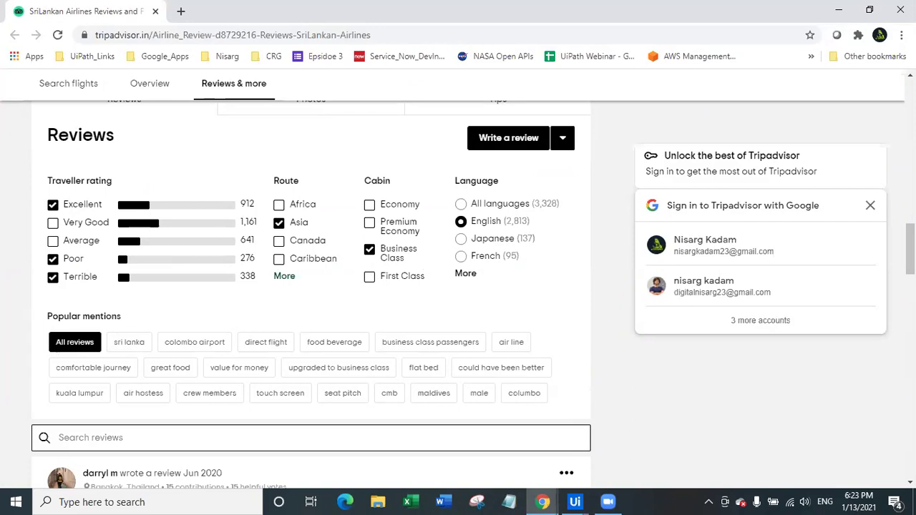
pyautogui.scroll(-5, 458, 286)
pyautogui.scroll(5, 458, 286)
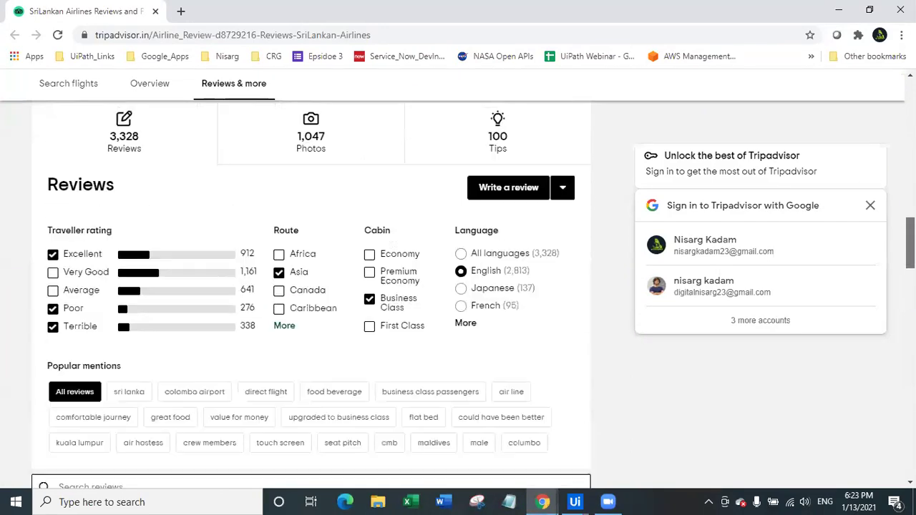
pyautogui.scroll(-5, 458, 286)
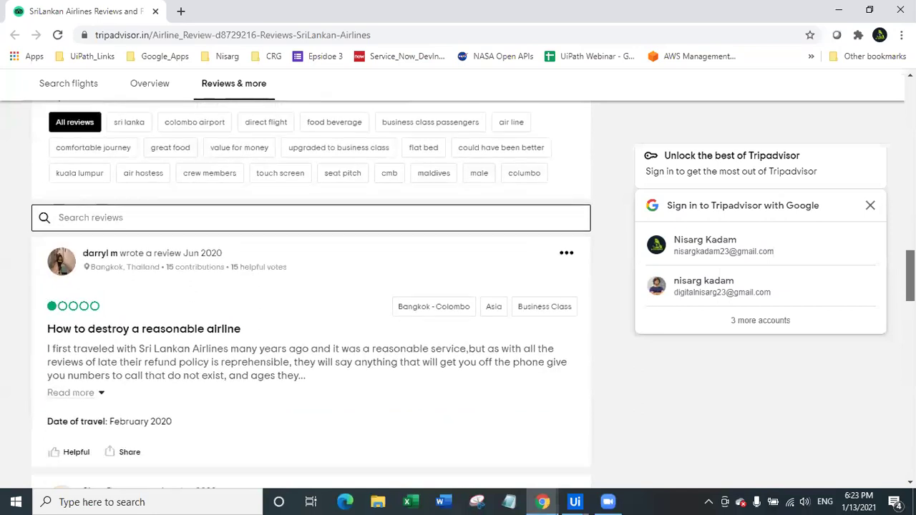
# Step: Look over the first filtered reviews and return to the Sentiments project in UiPath Studio
pyautogui.scroll(-1, 458, 286)
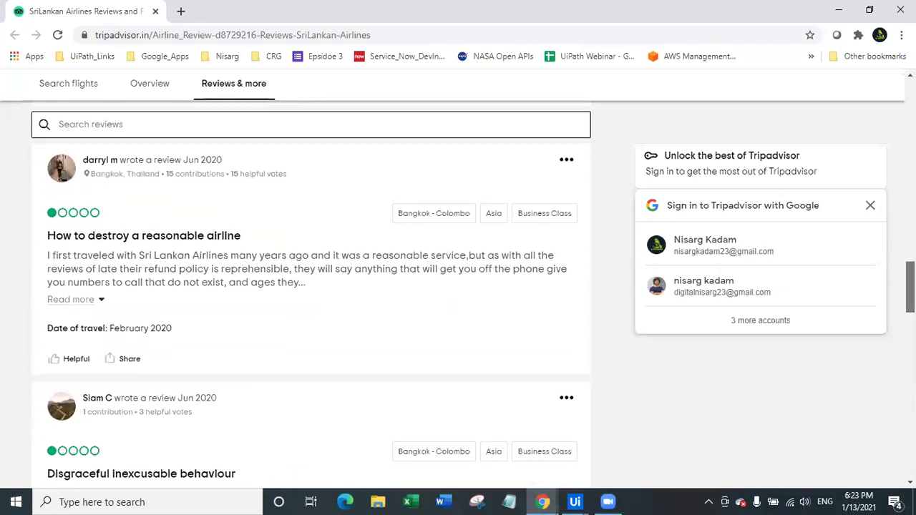
pyautogui.click(575, 501)
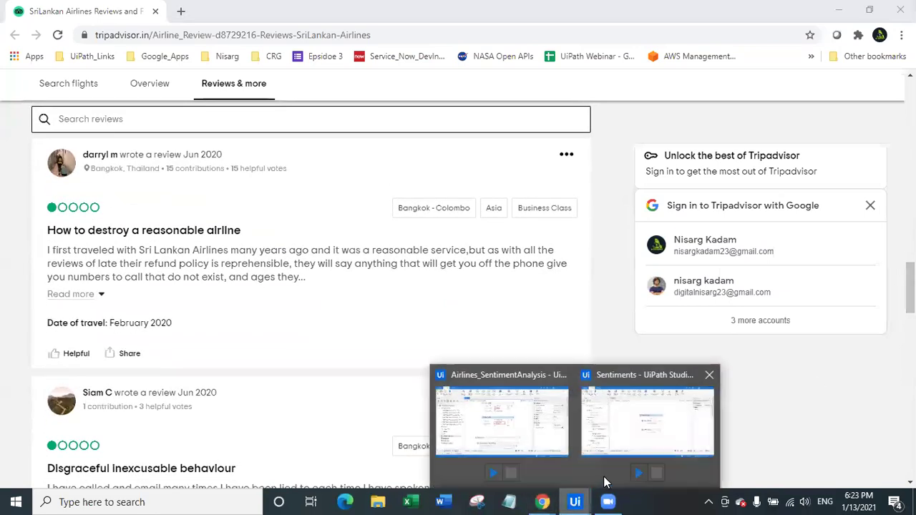
pyautogui.click(653, 429)
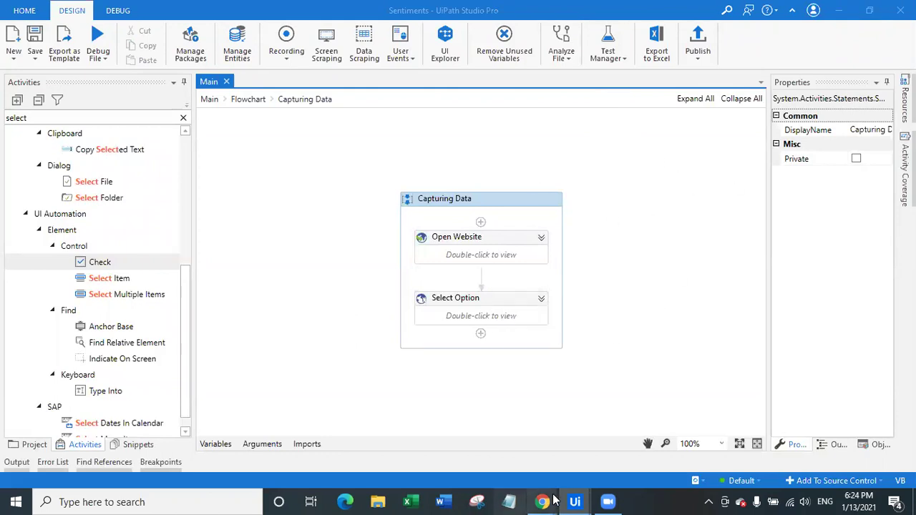
# Step: Switch to the SriLankan Airlines Chrome window, dismiss the Google sign-in prompt and recheck the selected filters and the filtered reviews
pyautogui.moveTo(541, 501)
pyautogui.click(697, 444)
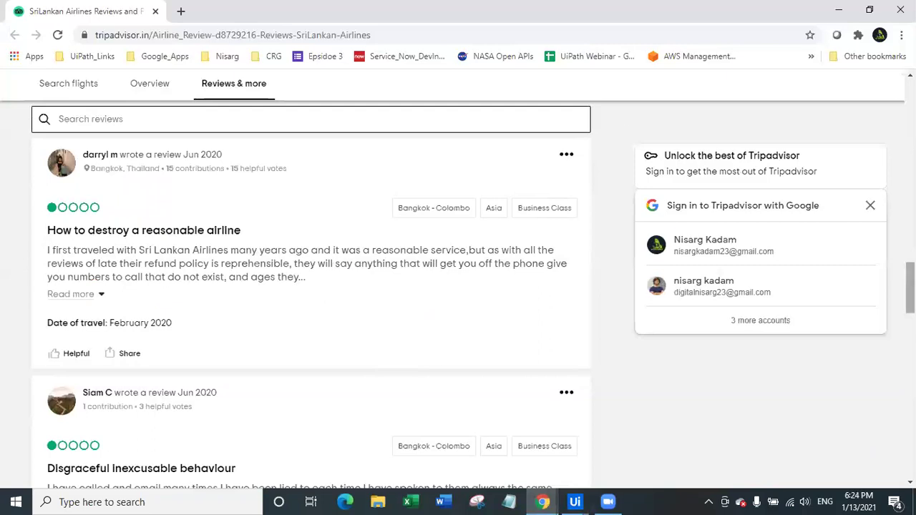
pyautogui.click(870, 206)
pyautogui.scroll(12, 787, 287)
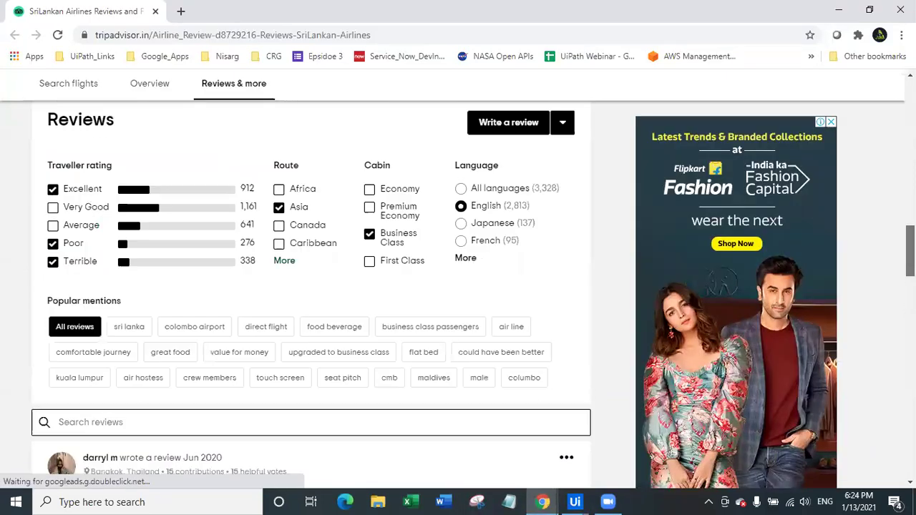
pyautogui.scroll(-9, 607, 257)
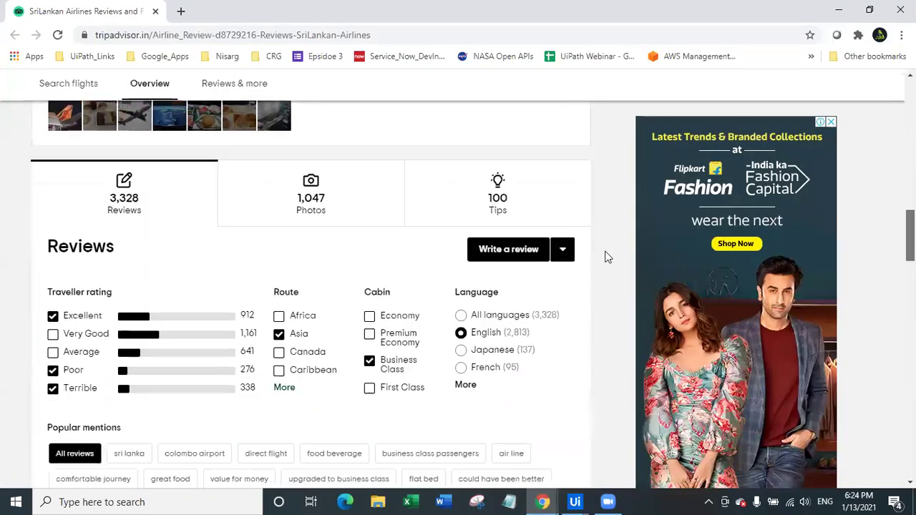
pyautogui.scroll(-2, 607, 257)
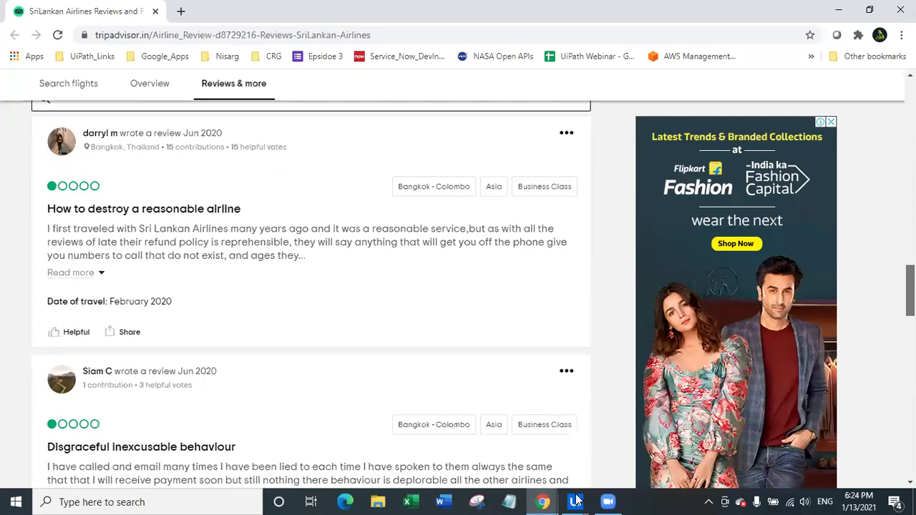
# Step: Switch to the Sentiments project in UiPath Studio and start Data Scraping for the Capturing Data sequence
pyautogui.moveTo(575, 501)
pyautogui.click(628, 448)
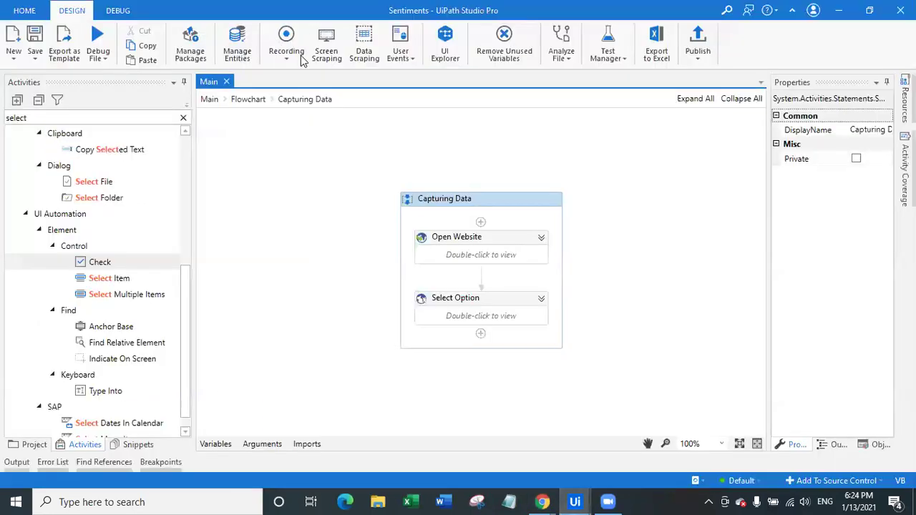
pyautogui.click(366, 48)
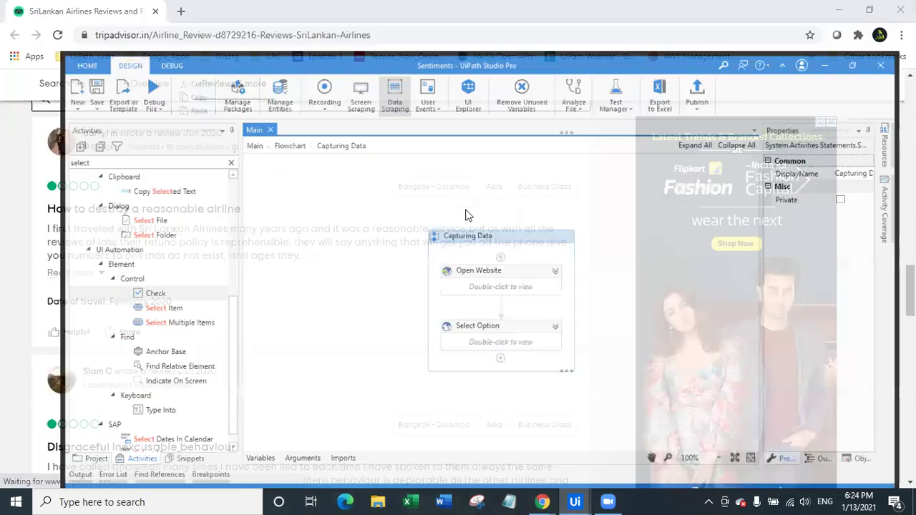